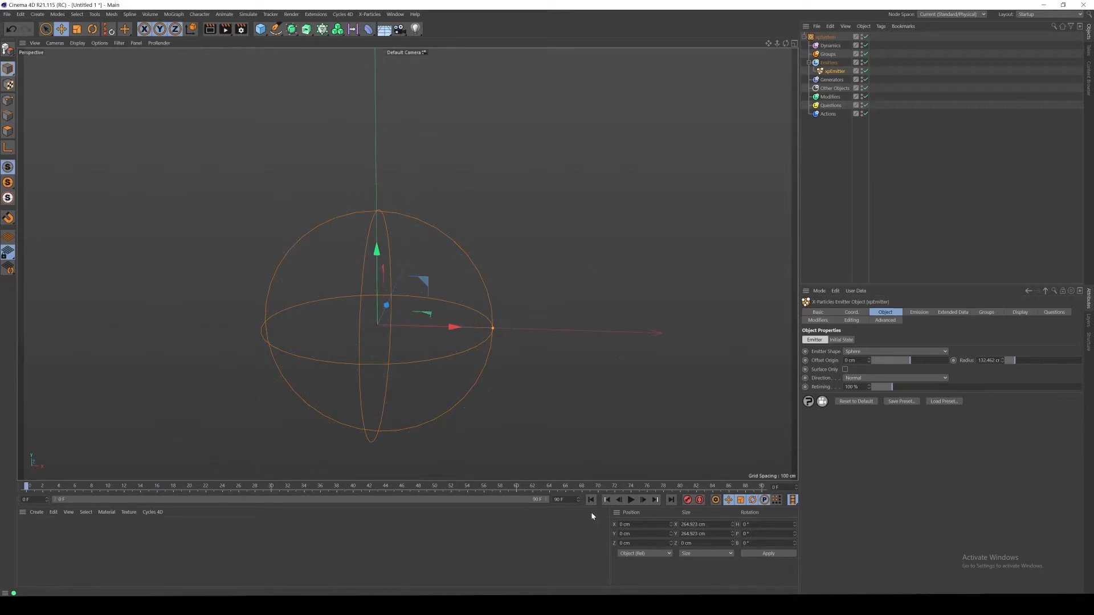
Set the animation length to 250 frames and extend the preview range to the last frame
{"action": "type", "text": "250"}
{"action": "key", "text": "Return"}
{"action": "left_click_drag", "start_coordinate": [239, 500], "coordinate": [599, 502]}
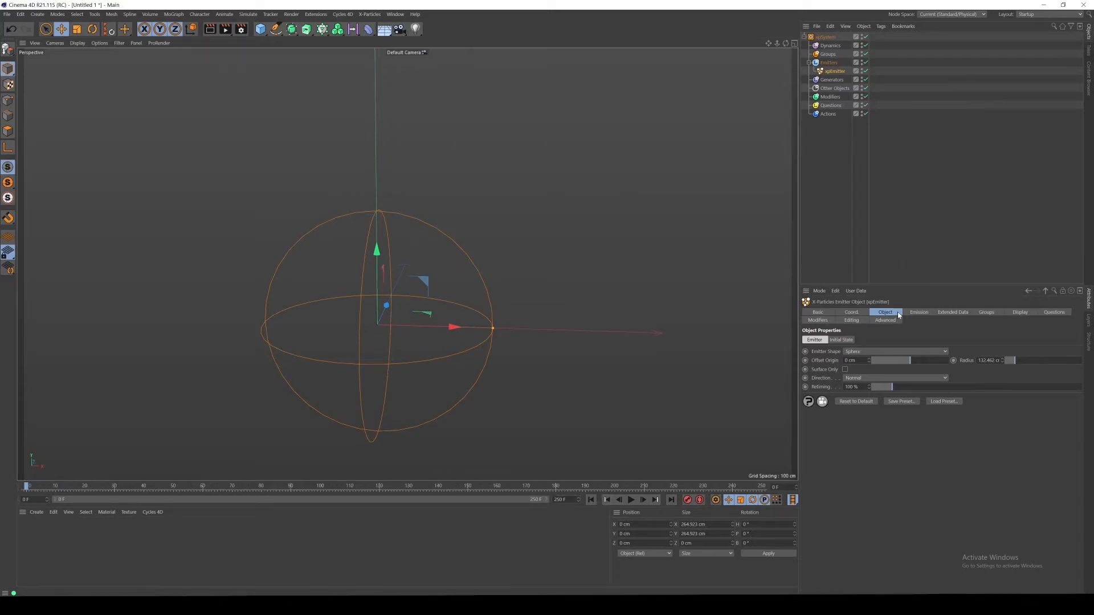
Set the emitter's particle speed to 0 cm
{"action": "left_click", "coordinate": [918, 312]}
{"action": "double_click", "coordinate": [837, 437]}
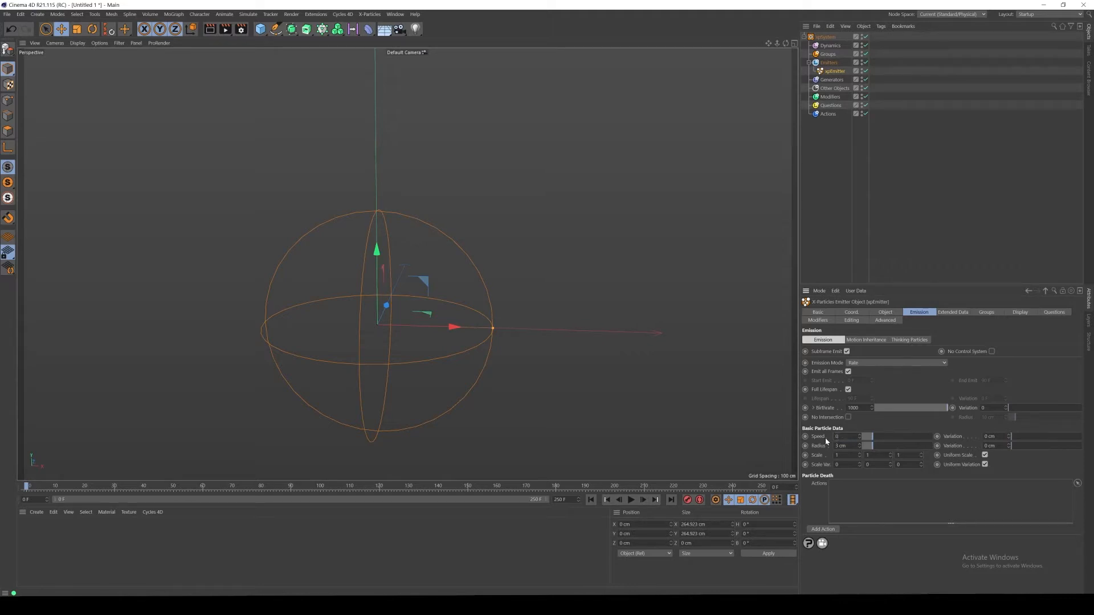
{"action": "key", "text": "Return"}
{"action": "left_click_drag", "start_coordinate": [55, 484], "coordinate": [2, 449]}
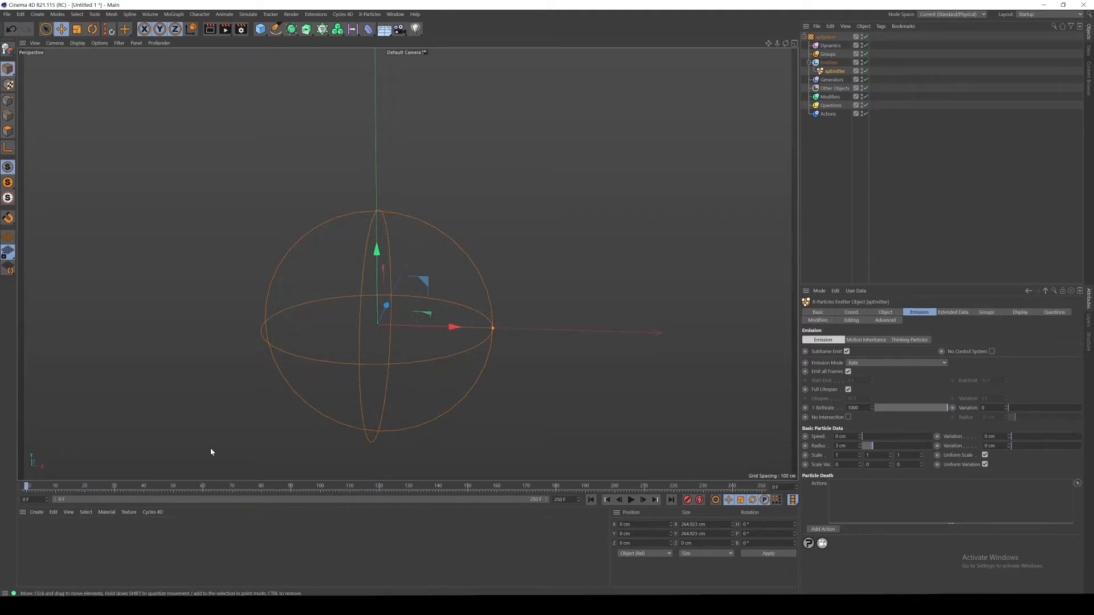
Switch the emitter's emission mode to Shot with a shot count of 15000, preview the particles, and return to frame 0
{"action": "left_click", "coordinate": [858, 364]}
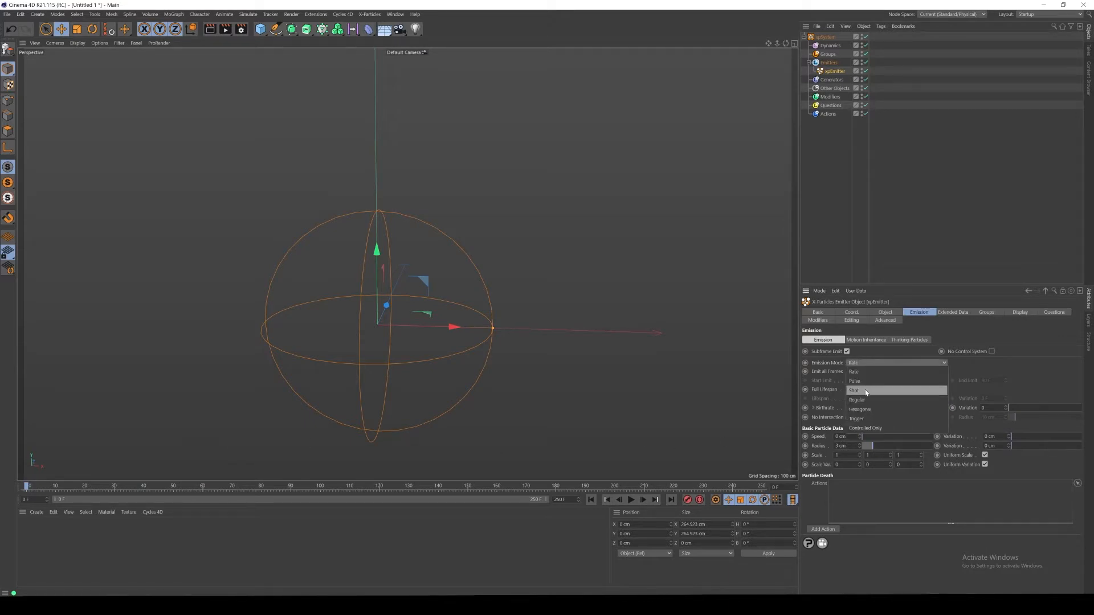
{"action": "left_click", "coordinate": [866, 391]}
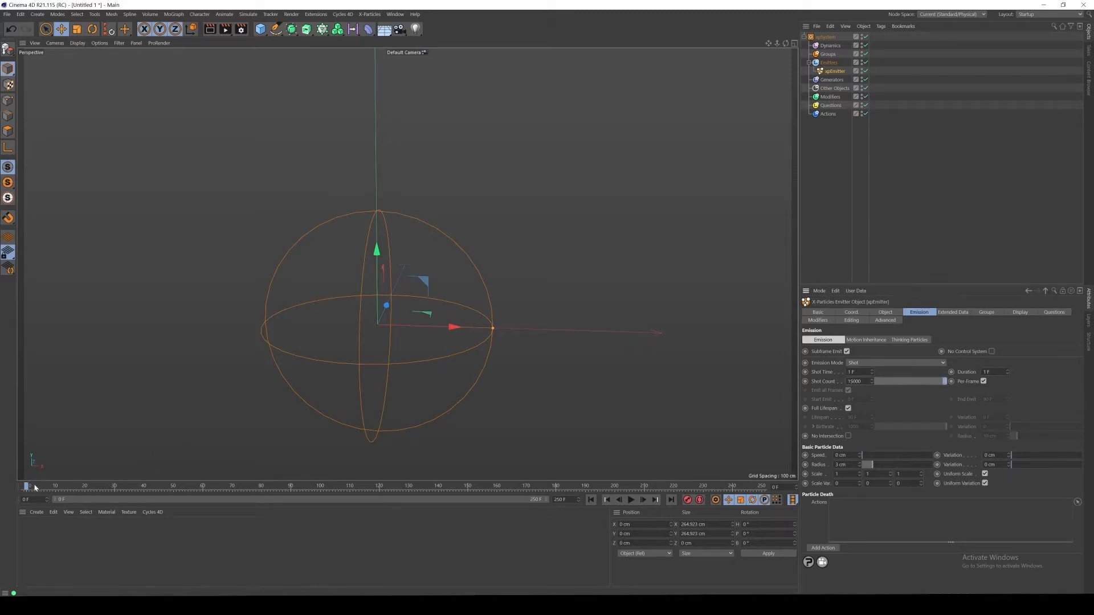
{"action": "left_click_drag", "start_coordinate": [36, 486], "coordinate": [91, 488]}
{"action": "left_click_drag", "start_coordinate": [283, 369], "coordinate": [498, 434], "text": "alt"}
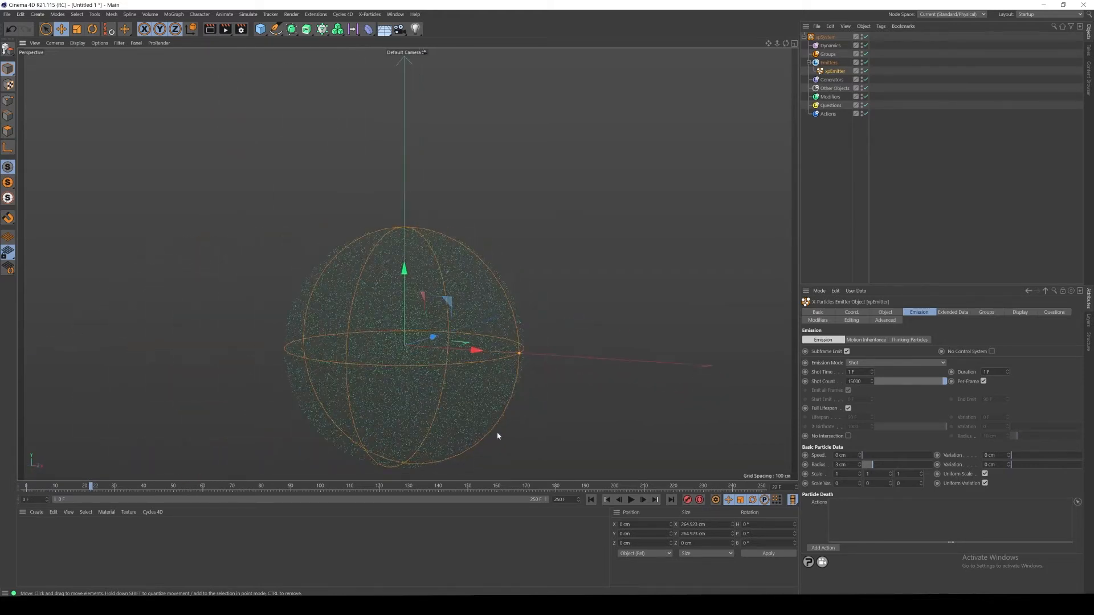
{"action": "left_click", "coordinate": [591, 499]}
{"action": "scroll", "coordinate": [434, 357], "scroll_direction": "down", "scroll_amount": 3}
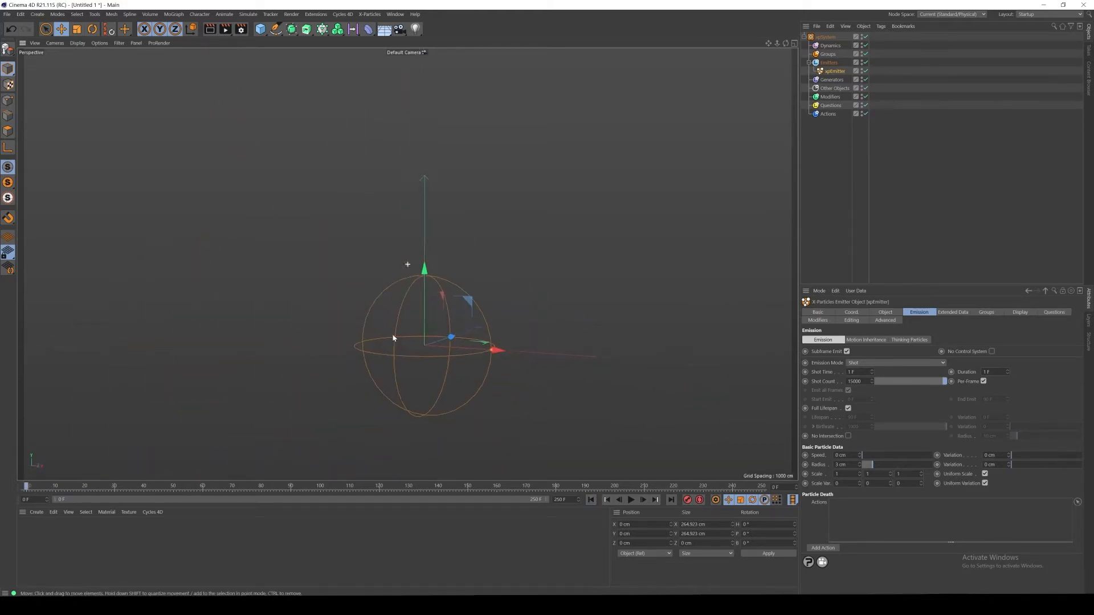
Add an xpTurbulence motion modifier to the xpSystem and play the animation to preview its effect
{"action": "left_click", "coordinate": [826, 37]}
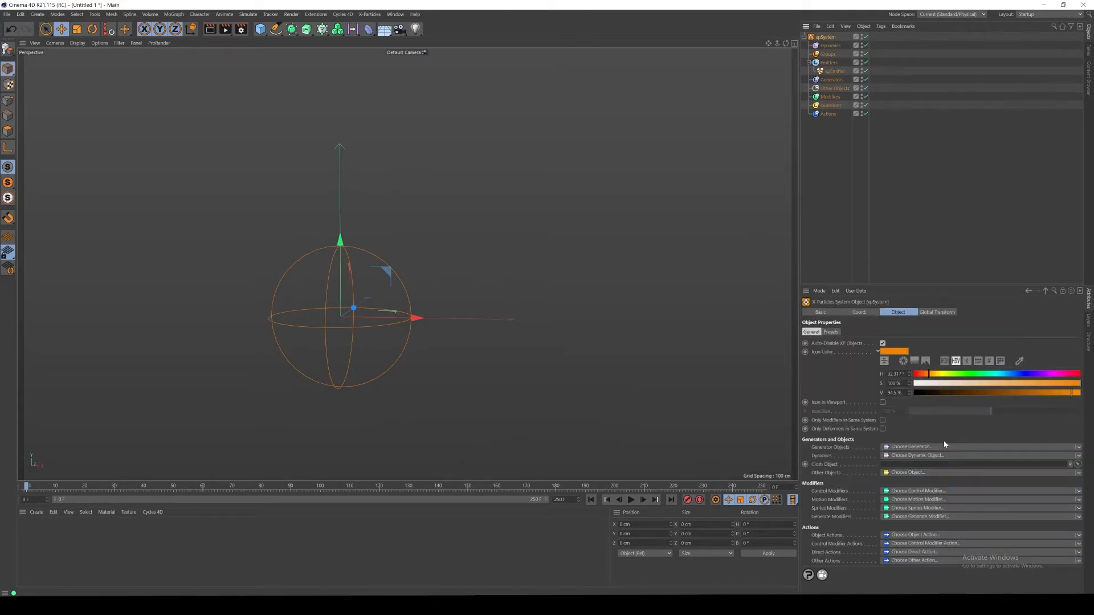
{"action": "left_click", "coordinate": [1079, 500]}
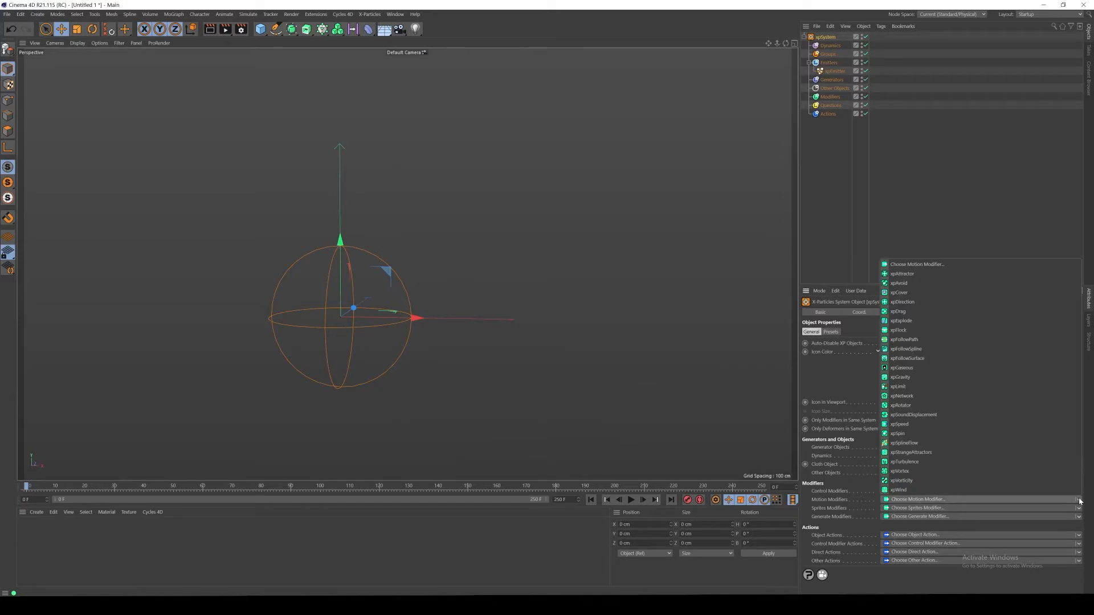
{"action": "left_click", "coordinate": [906, 462]}
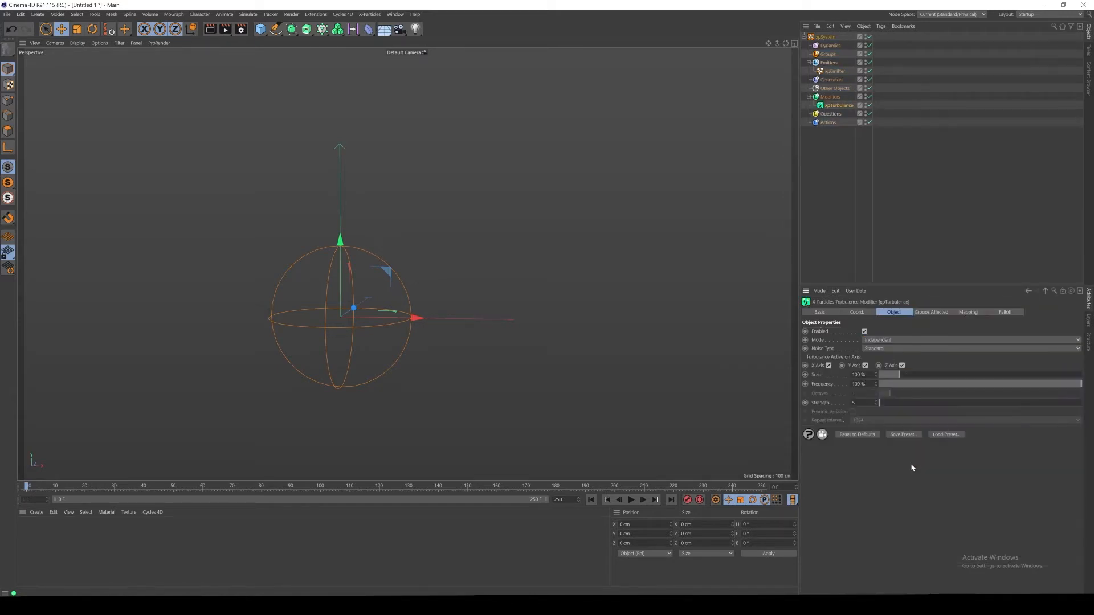
{"action": "left_click", "coordinate": [631, 500]}
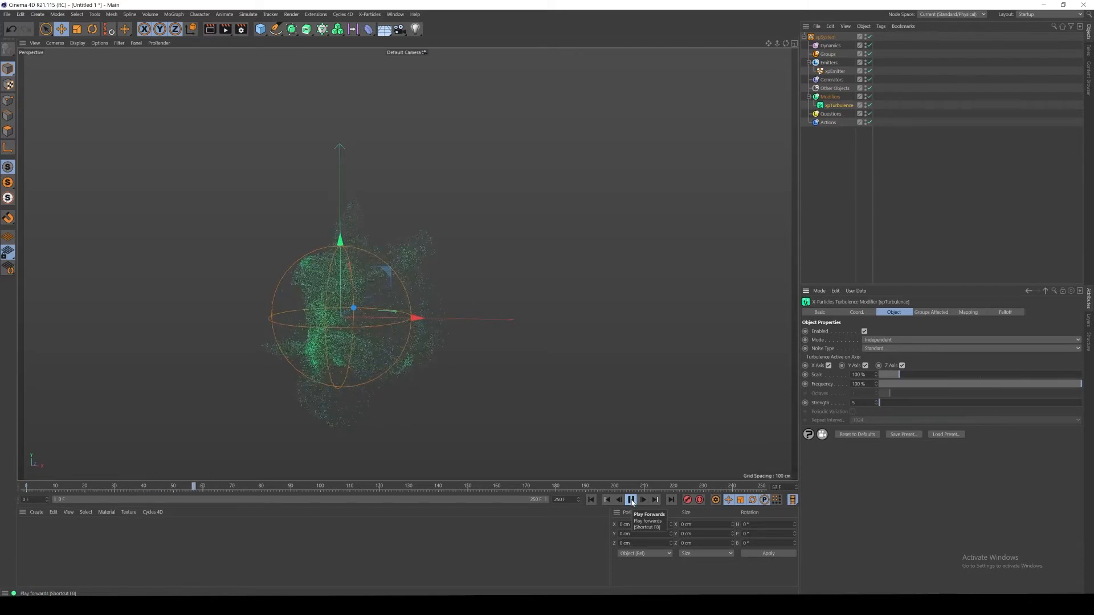
{"action": "left_click", "coordinate": [631, 500]}
{"action": "left_click_drag", "start_coordinate": [485, 399], "coordinate": [445, 368], "text": "alt"}
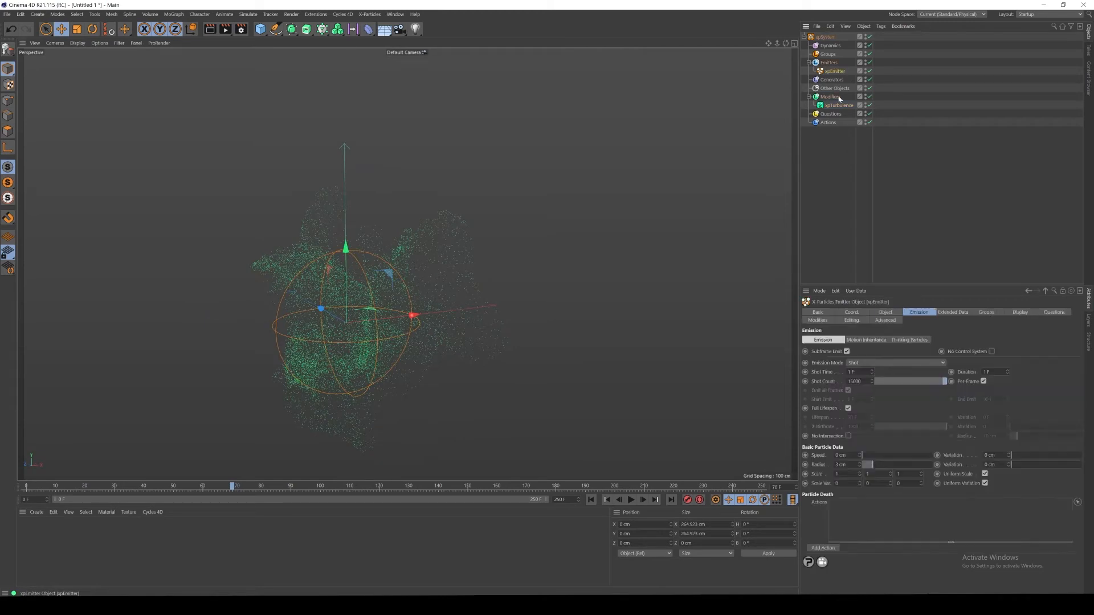
Set the emitter's particle editor display to Circle and replay the simulation from the start
{"action": "left_click", "coordinate": [835, 71]}
{"action": "left_click", "coordinate": [1021, 313]}
{"action": "left_click", "coordinate": [888, 447]}
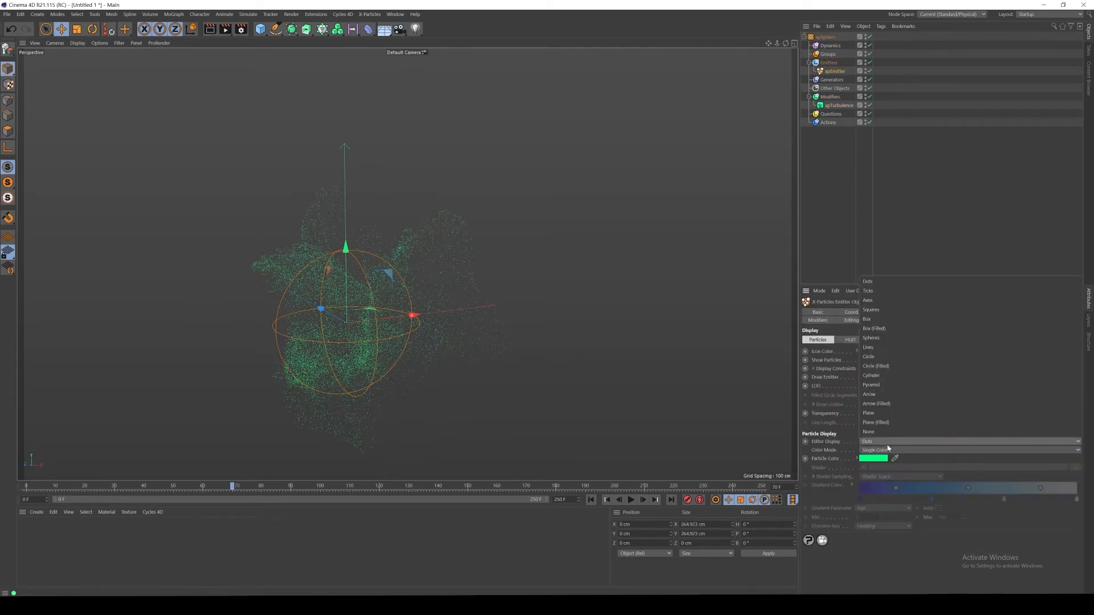
{"action": "left_click", "coordinate": [890, 358]}
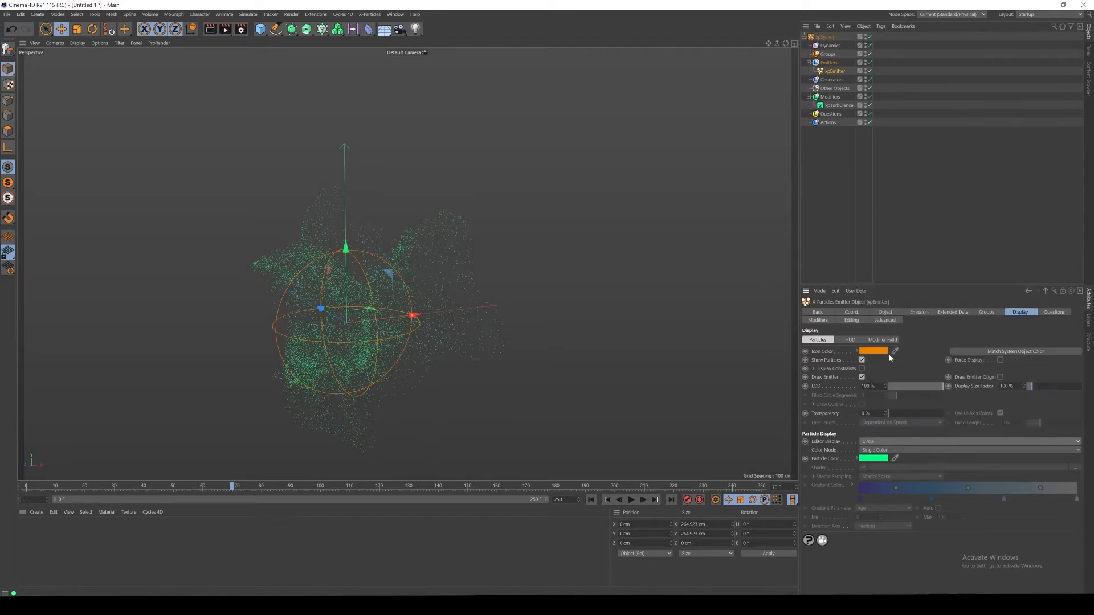
{"action": "left_click", "coordinate": [607, 500]}
{"action": "left_click", "coordinate": [630, 500]}
{"action": "left_click", "coordinate": [630, 500]}
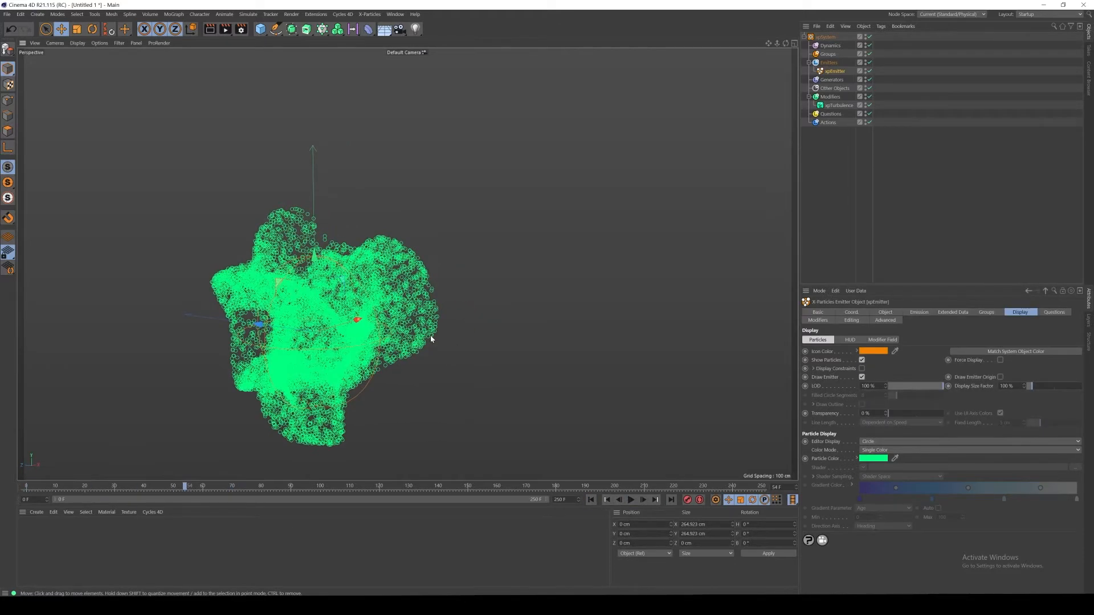
Set the emitter's particle radius to 1.5 cm and replay the simulation
{"action": "left_click", "coordinate": [886, 312]}
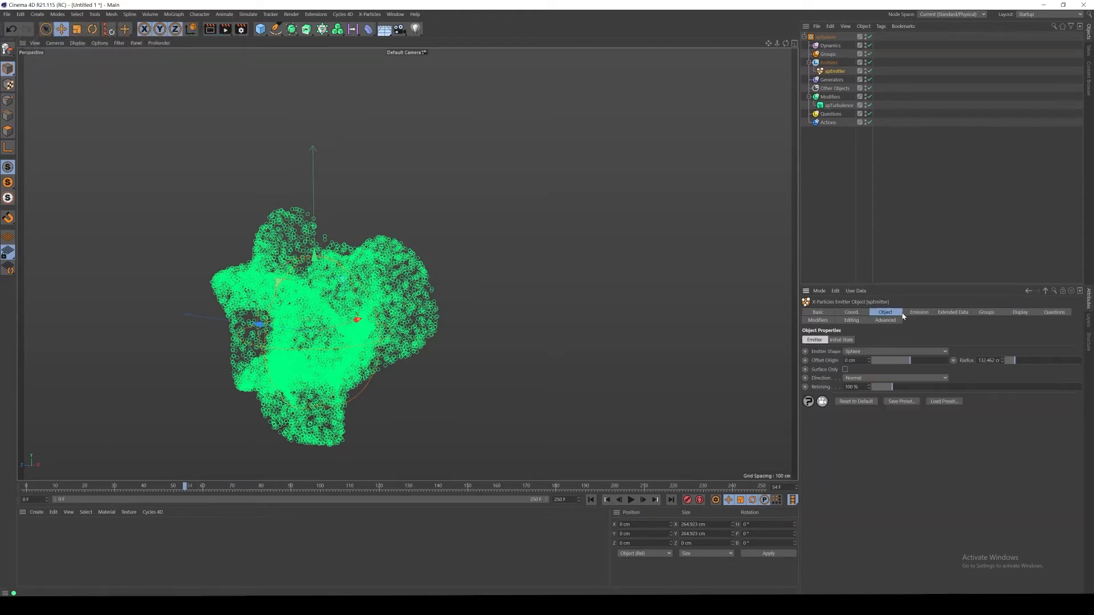
{"action": "left_click", "coordinate": [919, 312]}
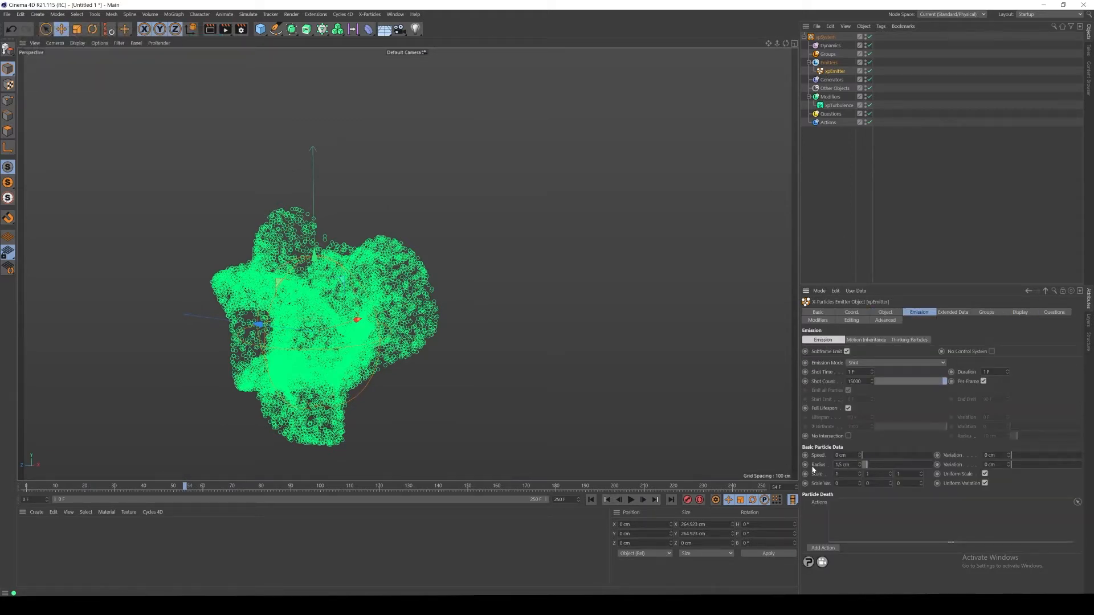
{"action": "left_click", "coordinate": [606, 500]}
{"action": "left_click", "coordinate": [630, 500]}
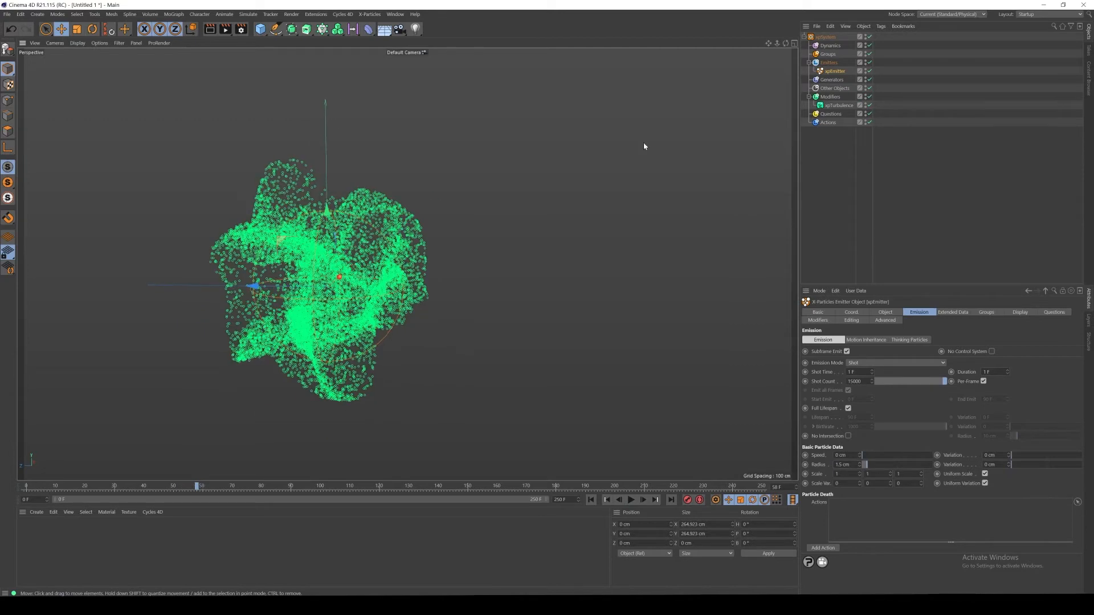
Set the xpTurbulence strength to 2.5 and return the animation to its first frame
{"action": "left_click", "coordinate": [837, 106]}
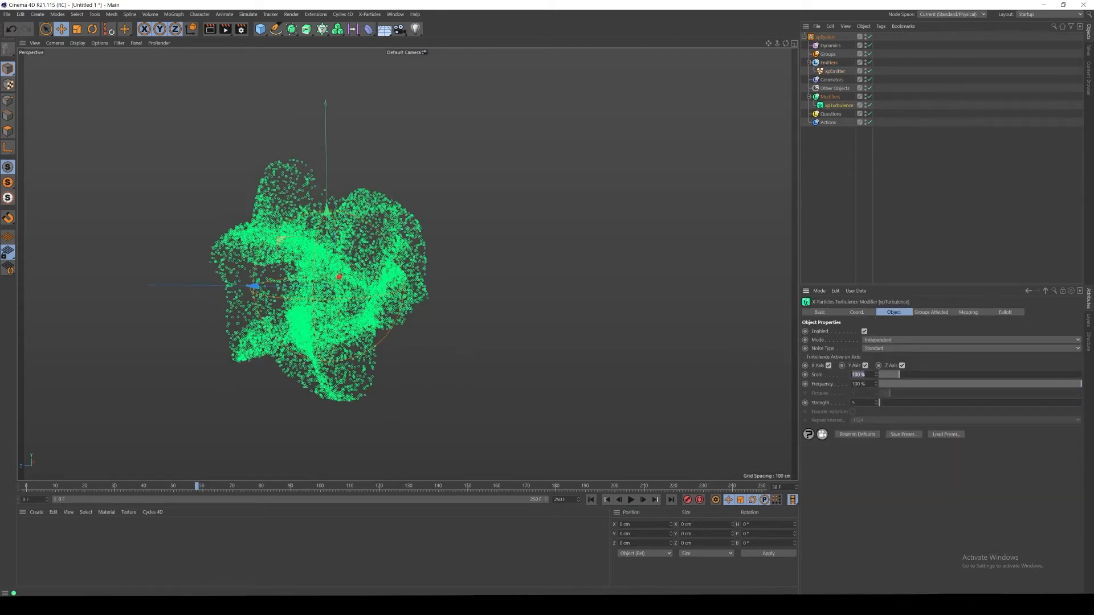
{"action": "left_click", "coordinate": [861, 403]}
{"action": "type", "text": "2.5"}
{"action": "key", "text": "Return"}
{"action": "left_click", "coordinate": [607, 500]}
Set the xpTurbulence frequency to 50 %, play the simulation, check it at frame 40, and rewind
{"action": "left_click", "coordinate": [857, 384]}
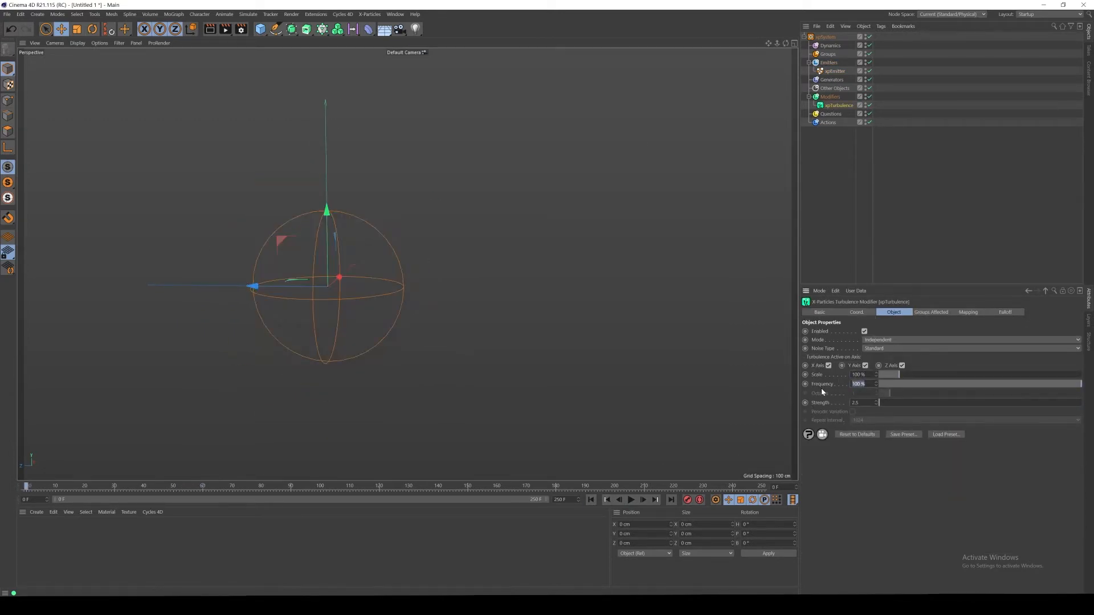
{"action": "type", "text": "50"}
{"action": "key", "text": "Return"}
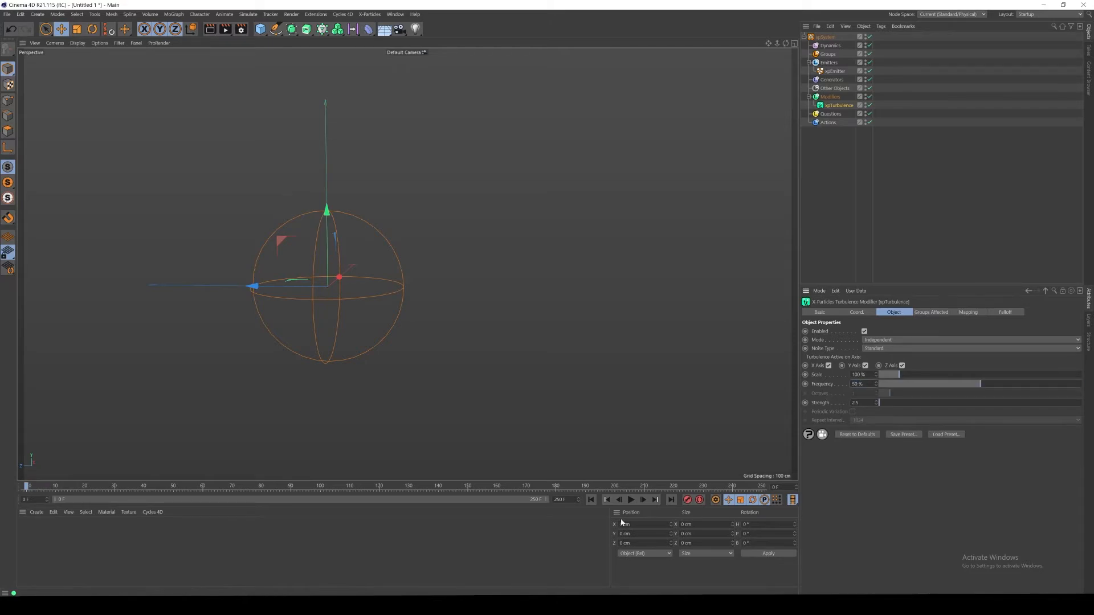
{"action": "left_click", "coordinate": [631, 500]}
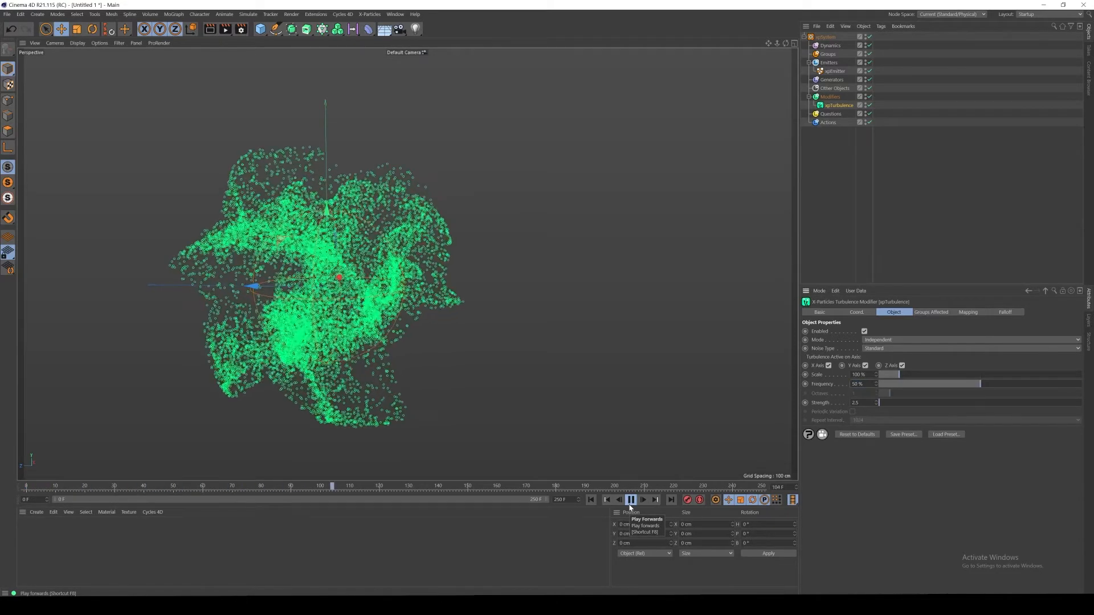
{"action": "left_click", "coordinate": [631, 504]}
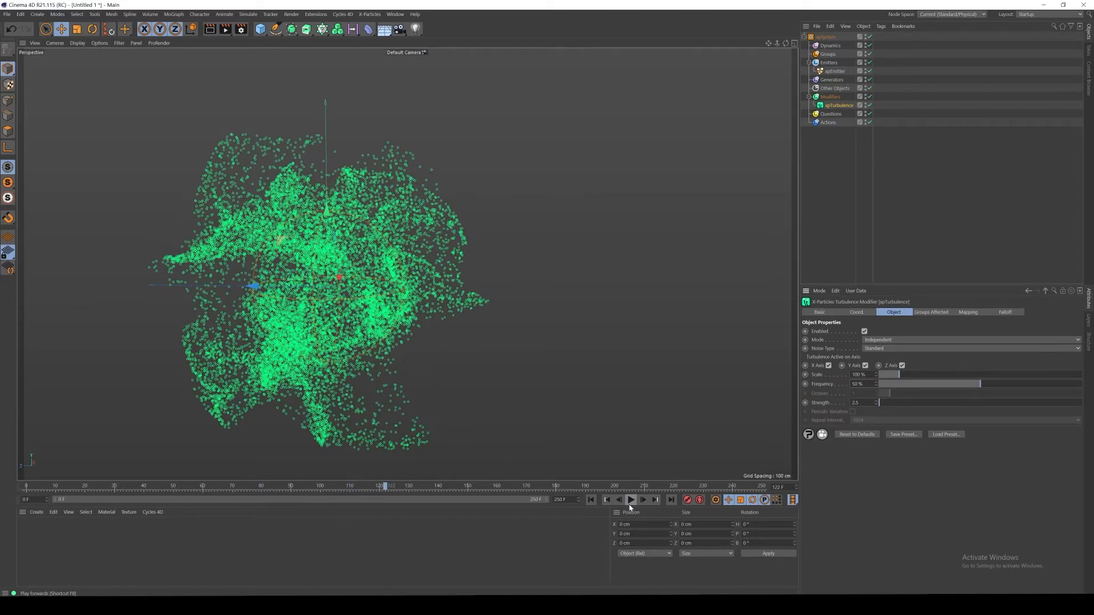
{"action": "left_click", "coordinate": [591, 500]}
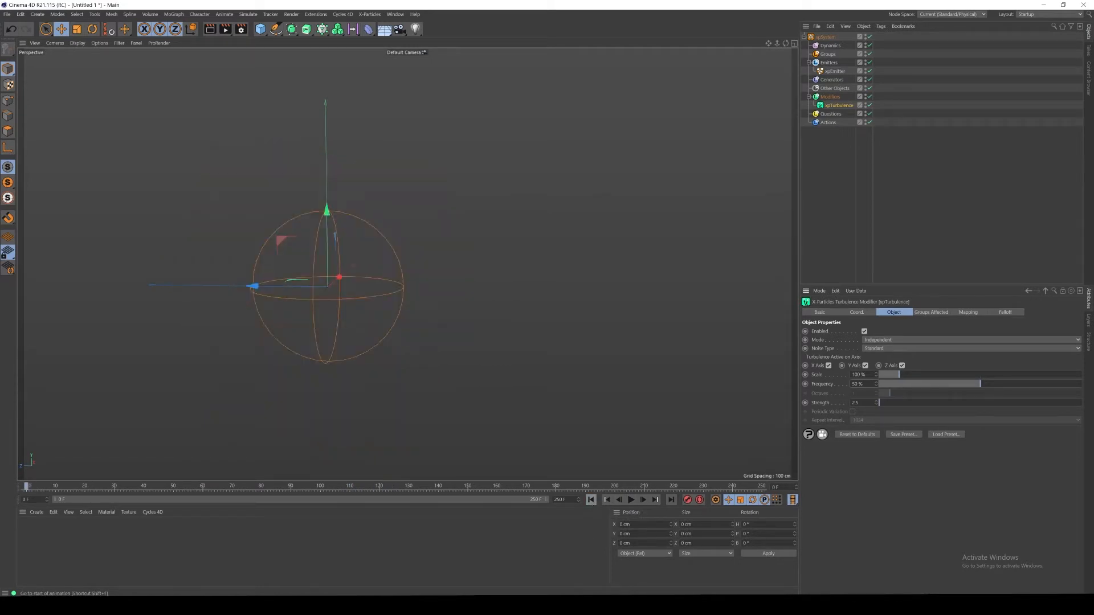
{"action": "left_click", "coordinate": [144, 488]}
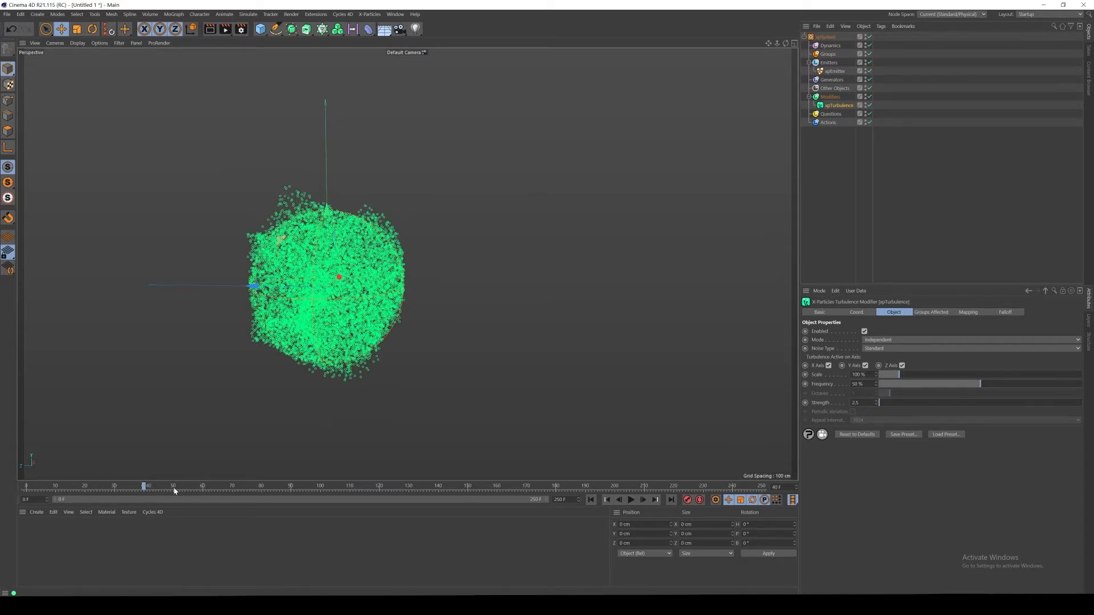
{"action": "left_click", "coordinate": [591, 499]}
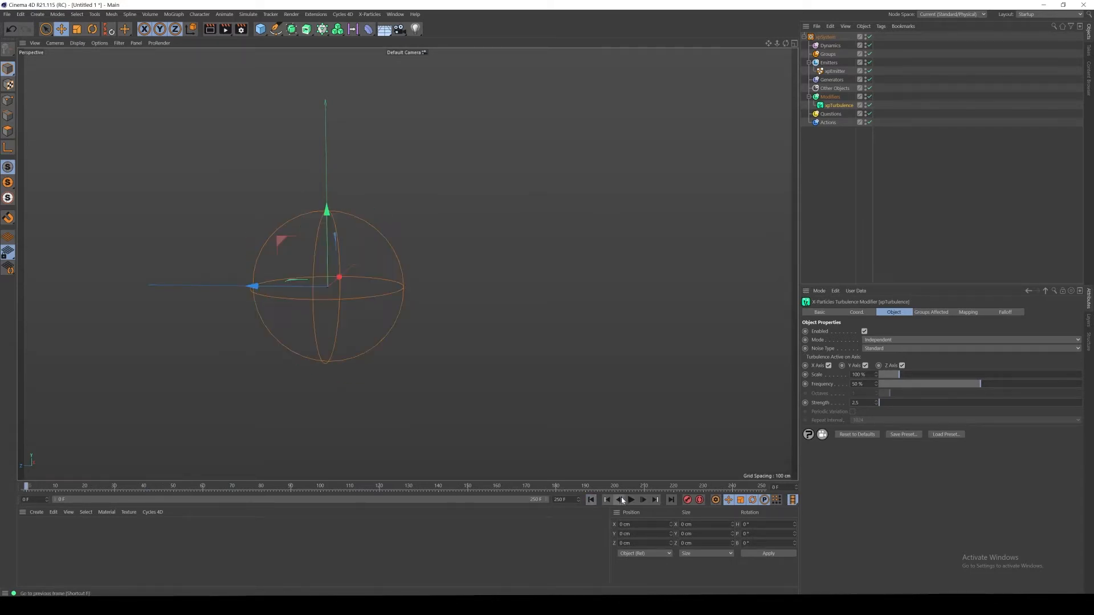
Keyframe the xpTurbulence strength at 2.5 on frame 65 and 0.8 on frame 80, and replay the simulation from the start
{"action": "left_click", "coordinate": [630, 499]}
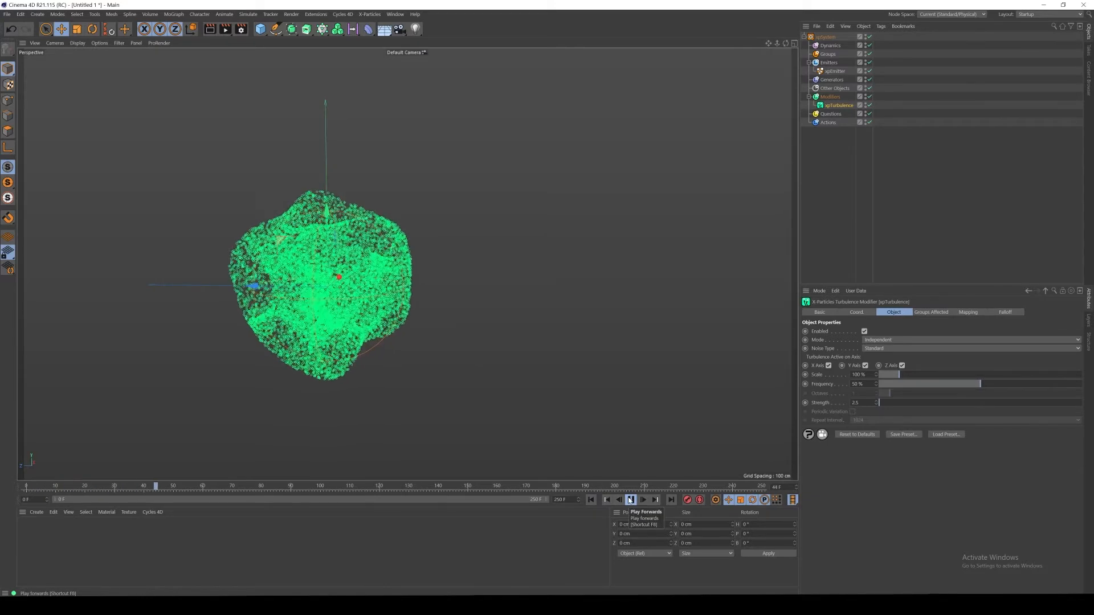
{"action": "left_click", "coordinate": [630, 500]}
{"action": "left_click_drag", "start_coordinate": [240, 493], "coordinate": [263, 488]}
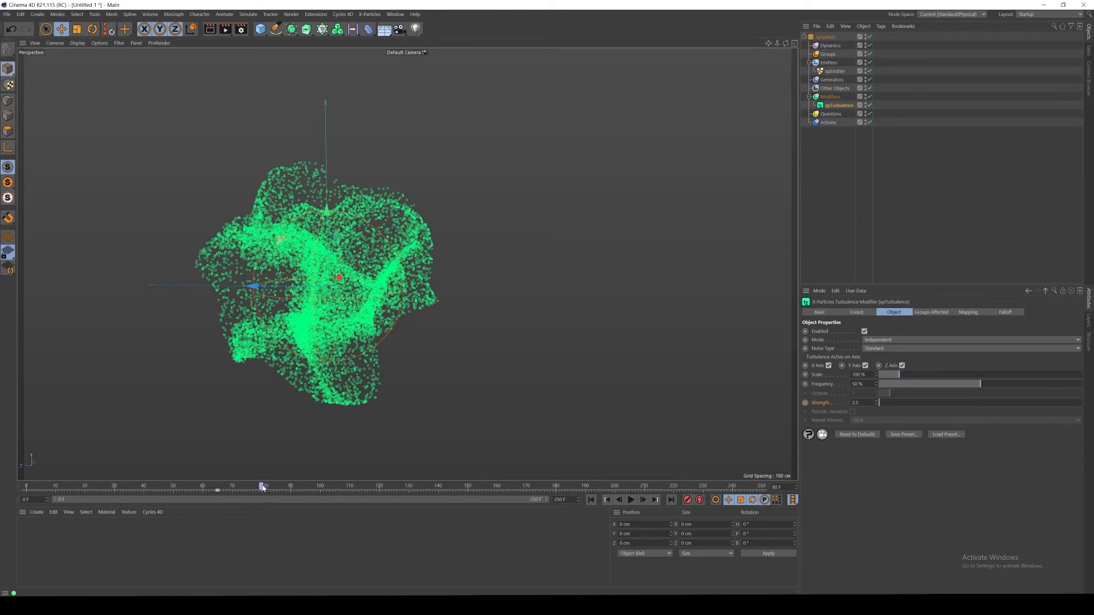
{"action": "left_click_drag", "start_coordinate": [875, 403], "coordinate": [787, 405]}
{"action": "left_click", "coordinate": [805, 403]}
{"action": "left_click", "coordinate": [591, 500]}
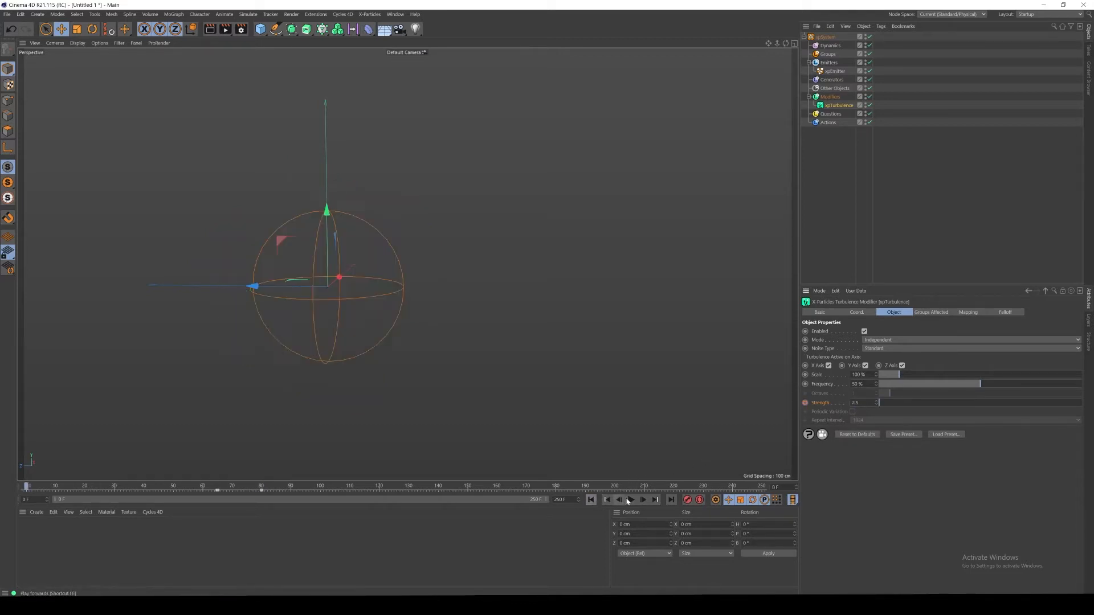
{"action": "left_click", "coordinate": [630, 500]}
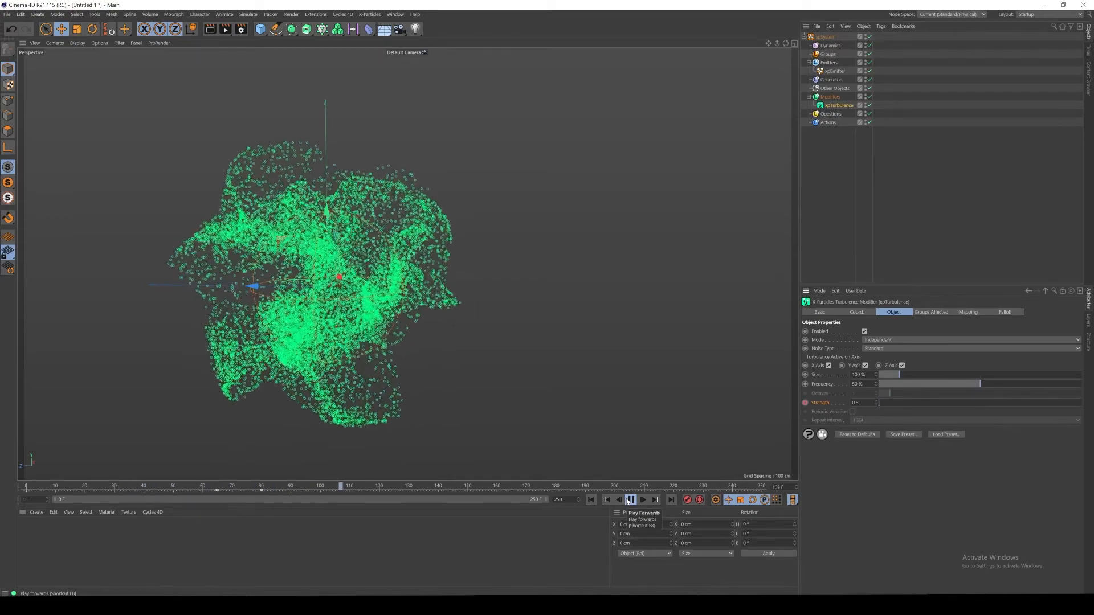
{"action": "left_click", "coordinate": [629, 500]}
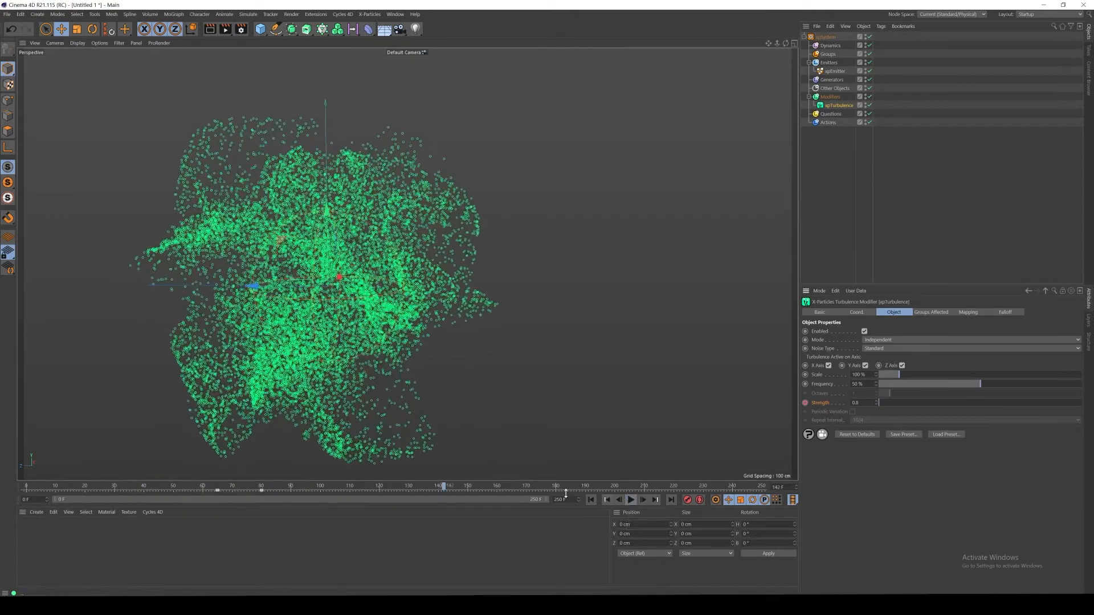
Shift the turbulence strength keys earlier, to about frame 57 and frame 75, and reselect the xpTurbulence modifier
{"action": "left_click_drag", "start_coordinate": [217, 492], "coordinate": [202, 496]}
{"action": "left_click", "coordinate": [204, 494]}
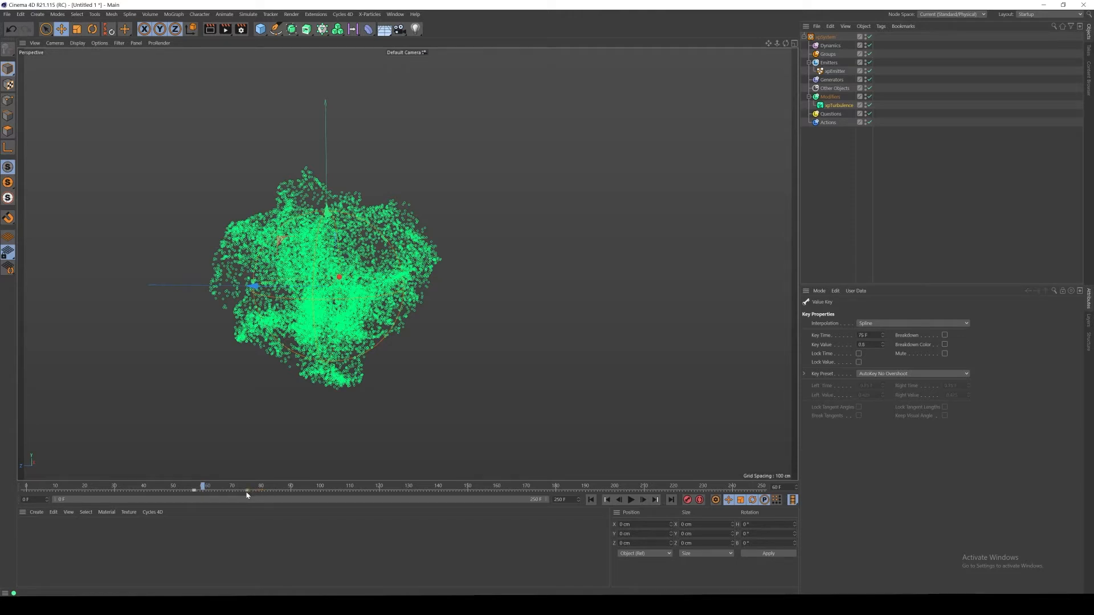
{"action": "left_click", "coordinate": [848, 107]}
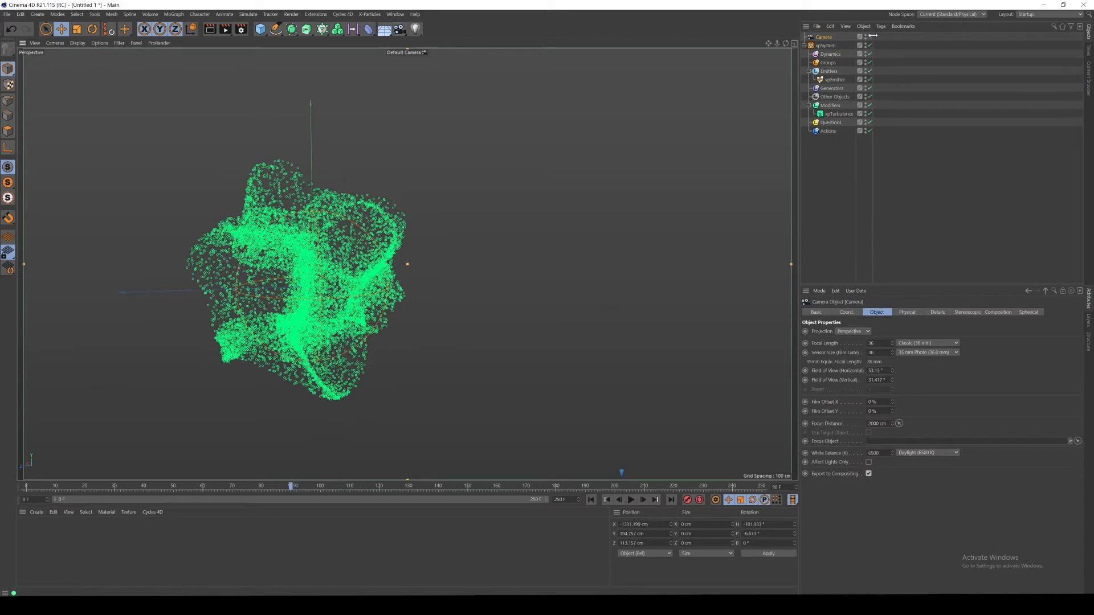
Add an xpFluidFX object to the xpSystem's Dynamics folder, keeping its accuracy at Fast
{"action": "left_click", "coordinate": [831, 55]}
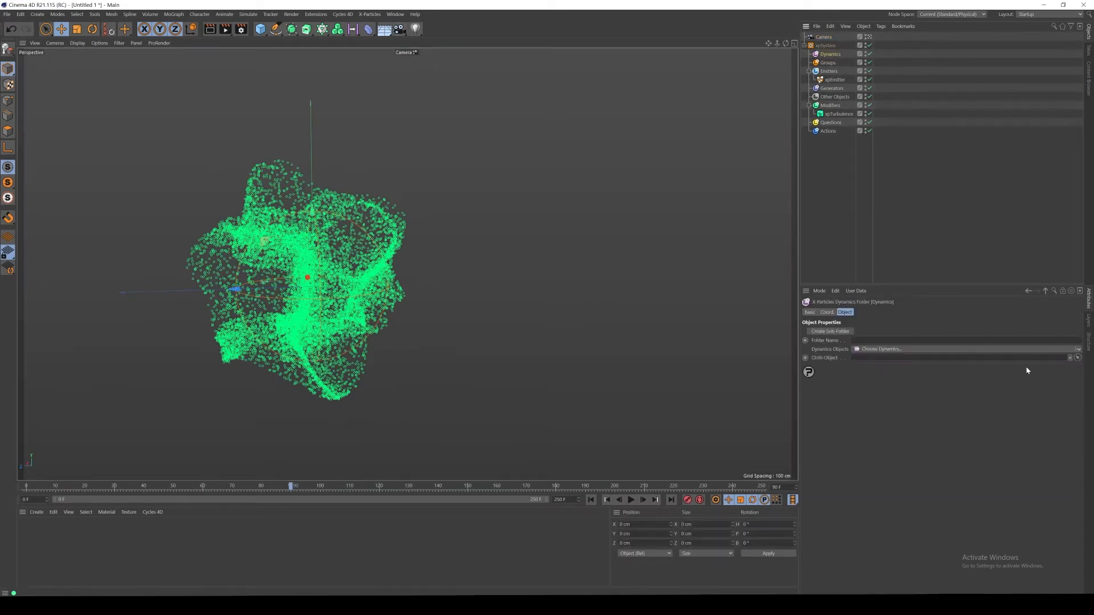
{"action": "left_click", "coordinate": [1079, 349]}
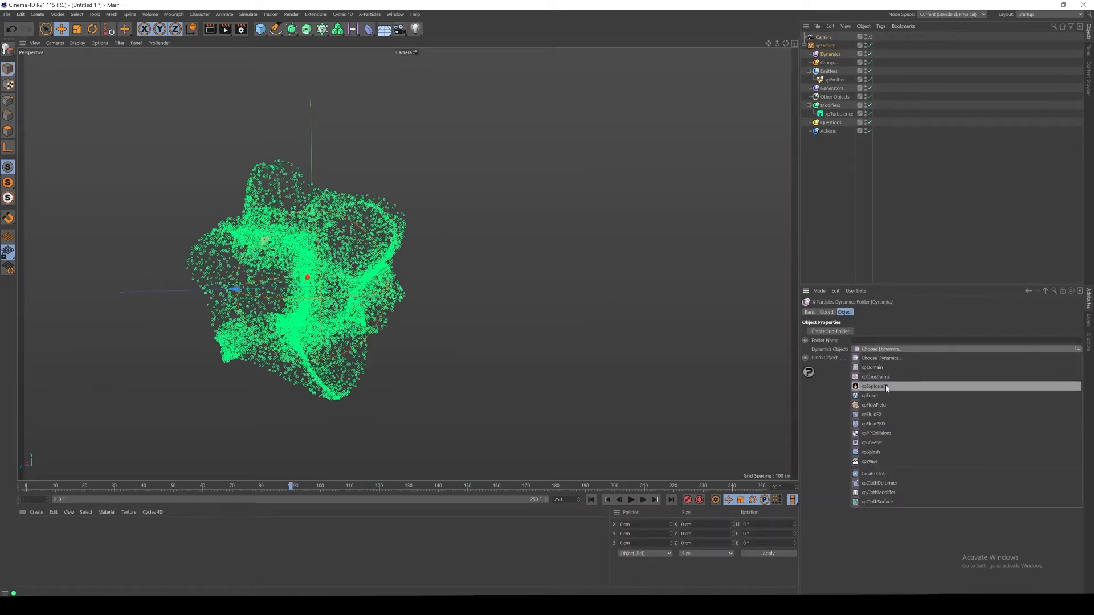
{"action": "left_click", "coordinate": [885, 413]}
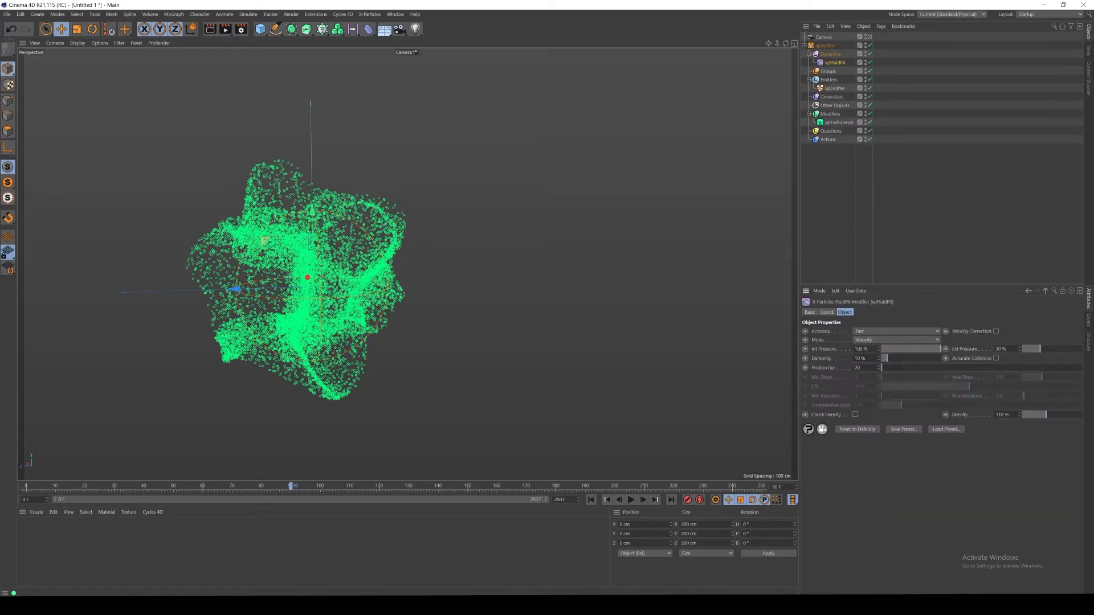
{"action": "left_click", "coordinate": [865, 331]}
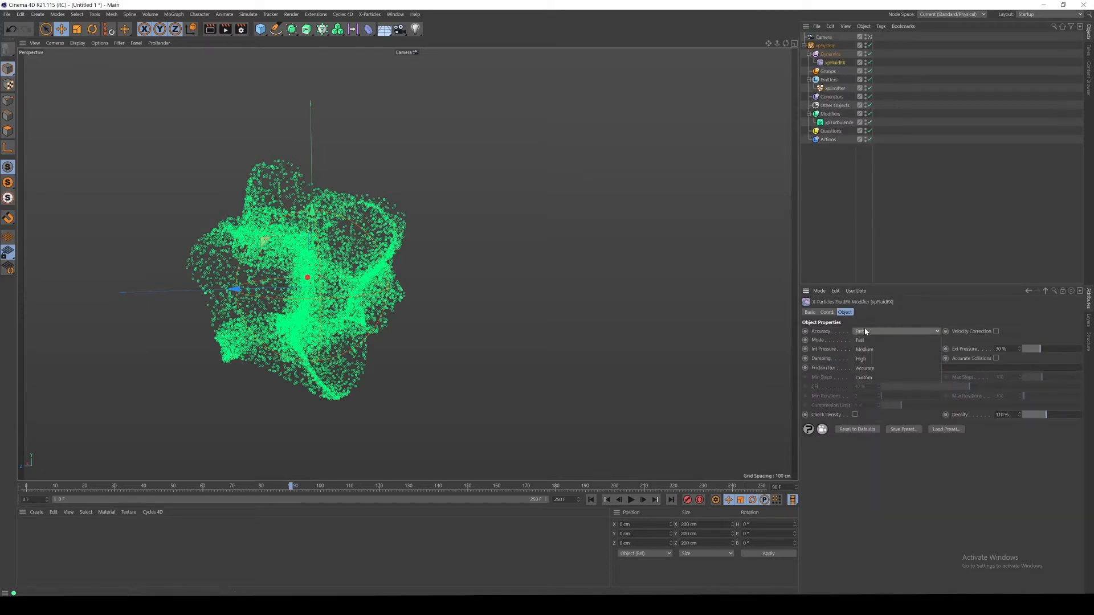
{"action": "left_click", "coordinate": [871, 334]}
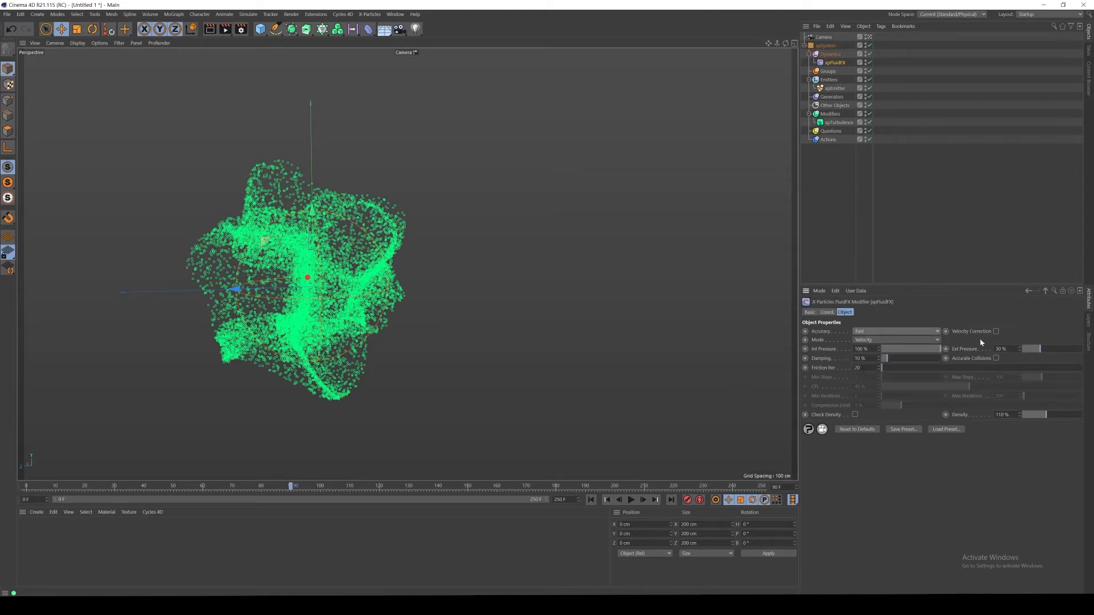
Replay the simulation from the first frame to examine how the xpFluidFX affects the particles
{"action": "left_click", "coordinate": [591, 500]}
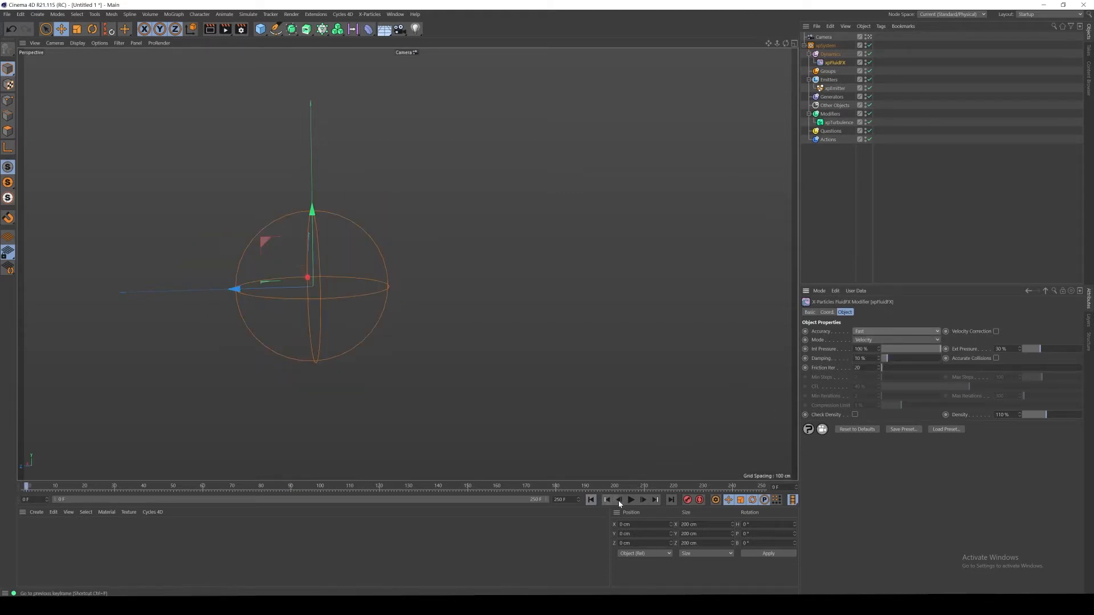
{"action": "left_click", "coordinate": [629, 501]}
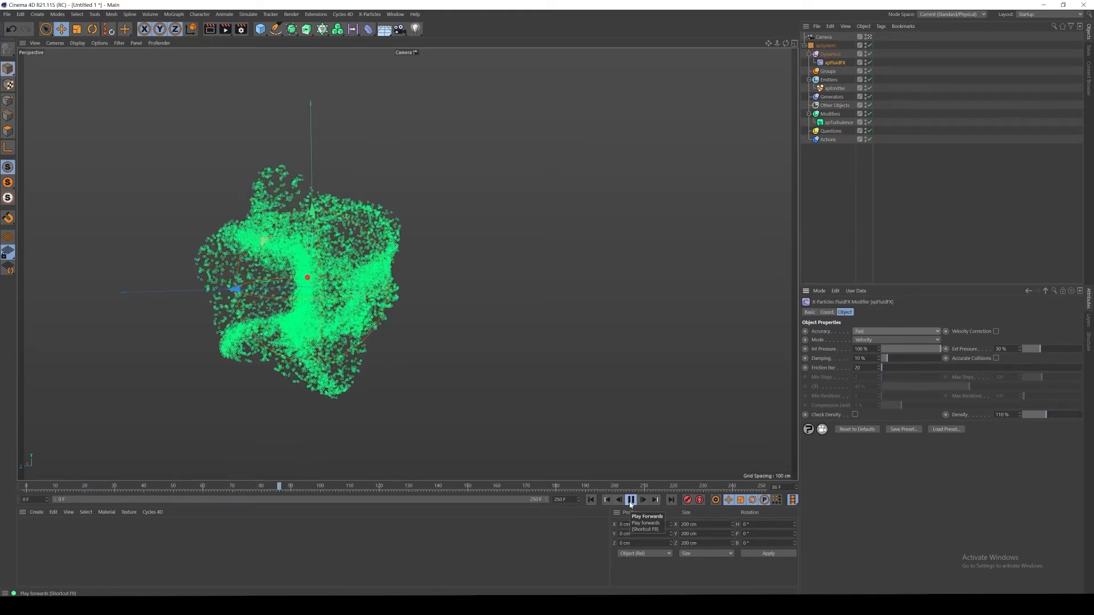
{"action": "left_click", "coordinate": [631, 500]}
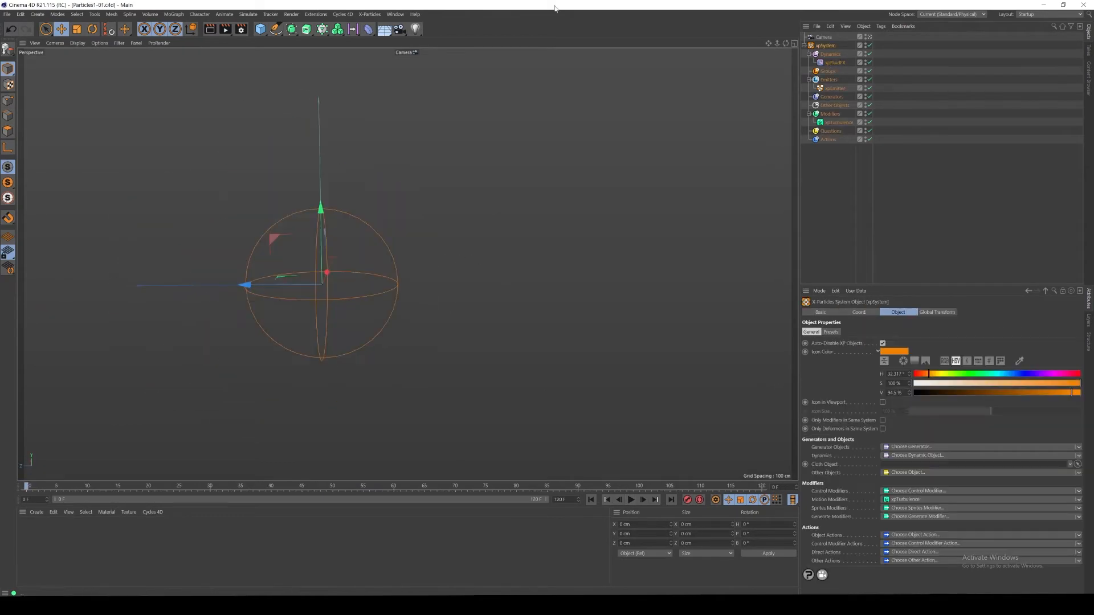
Add an xpCache object and set its cache folder to PEPSI-Particles1 inside 3D-CACHE-Personal
{"action": "left_click", "coordinate": [370, 14]}
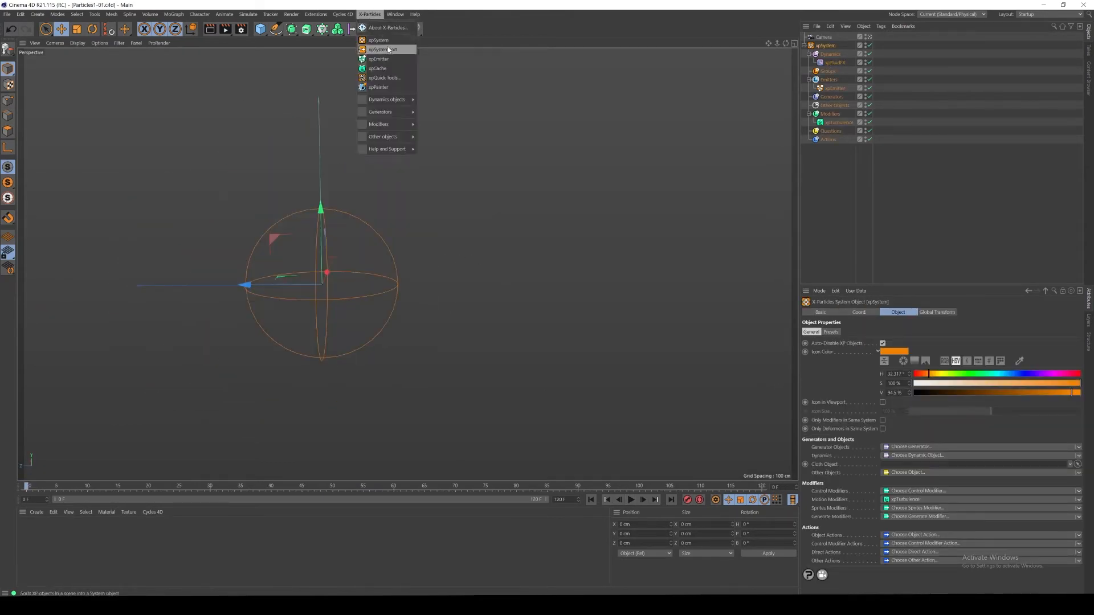
{"action": "left_click", "coordinate": [380, 68]}
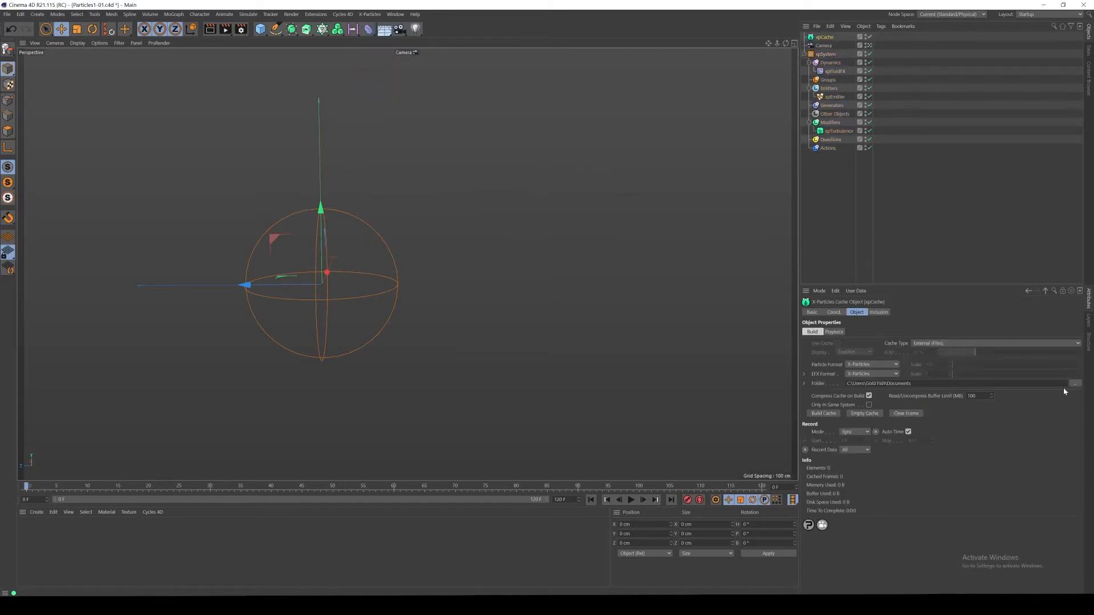
{"action": "left_click", "coordinate": [1074, 383]}
{"action": "scroll", "coordinate": [579, 354], "scroll_direction": "down", "scroll_amount": 3}
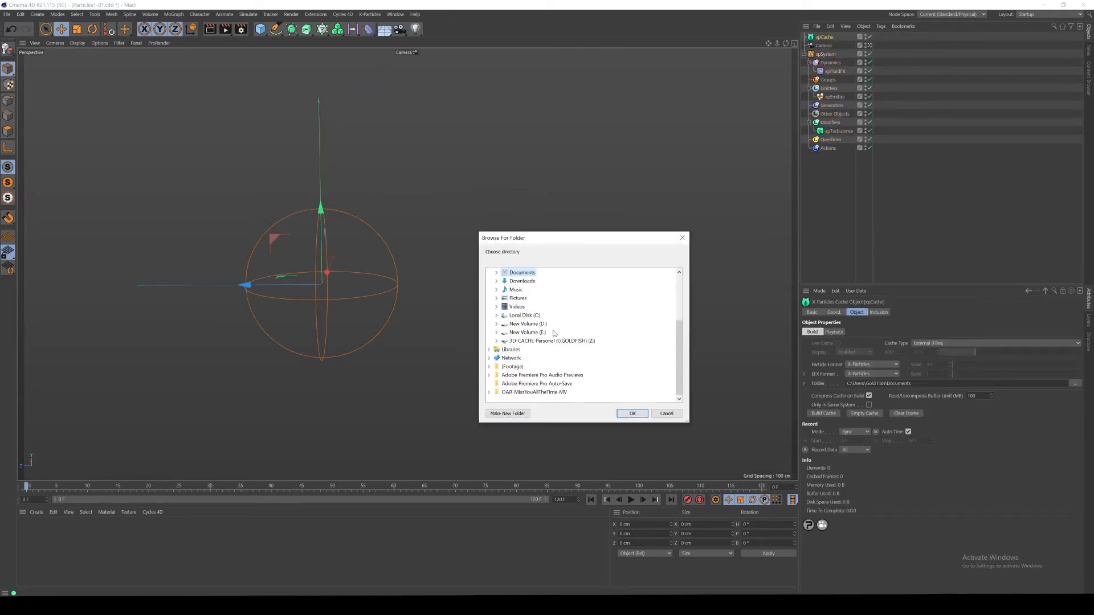
{"action": "double_click", "coordinate": [533, 332]}
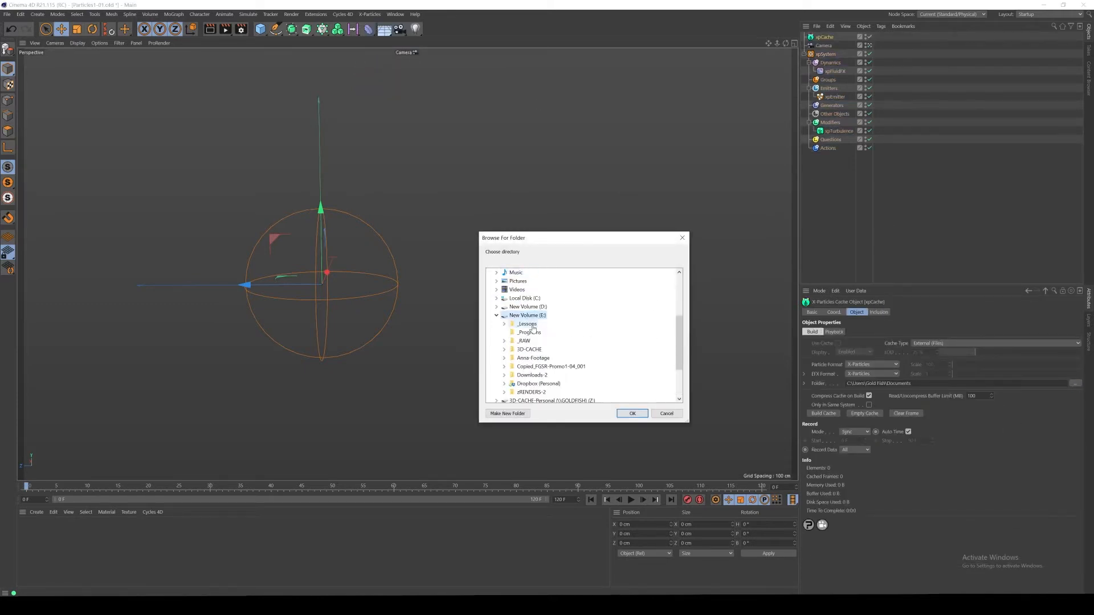
{"action": "left_click", "coordinate": [497, 315]}
{"action": "key", "text": "alt+Tab"}
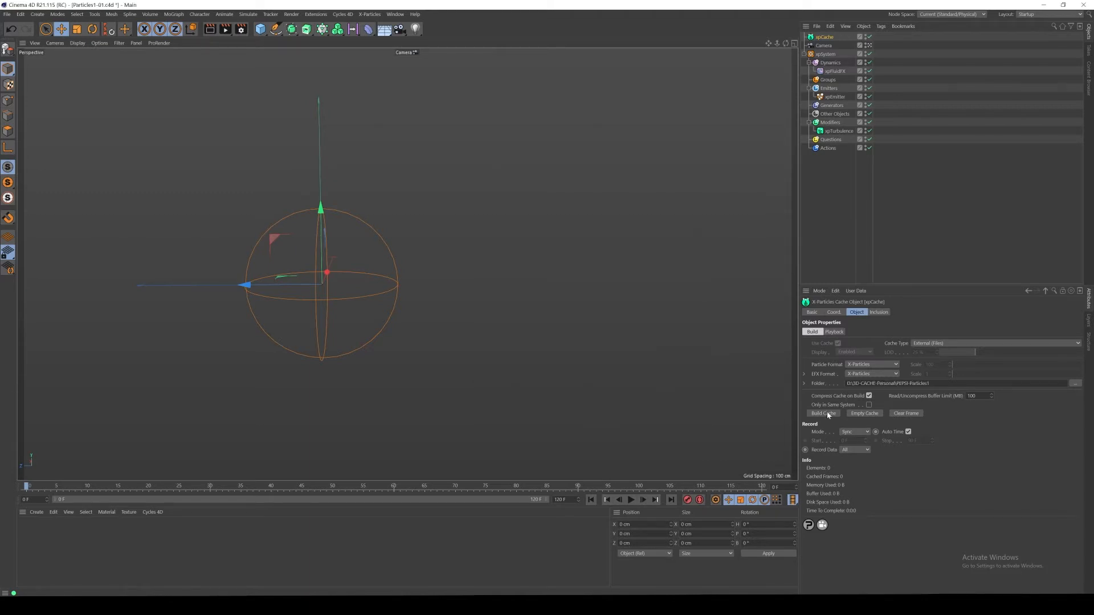
Build the particle cache and scrub the cached simulation to frame 84
{"action": "left_click", "coordinate": [818, 415]}
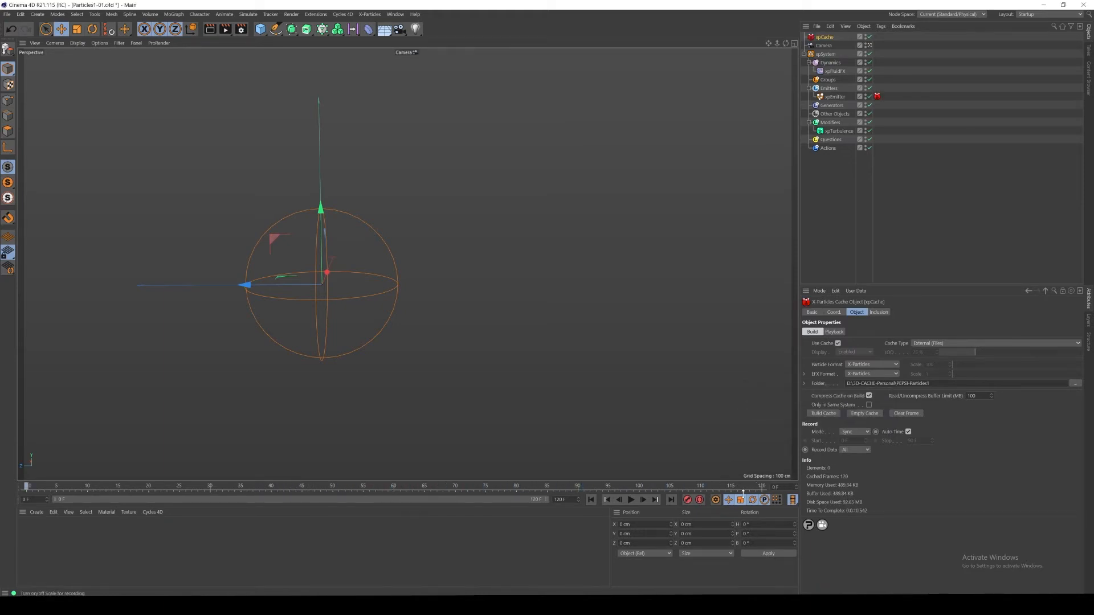
{"action": "left_click_drag", "start_coordinate": [1, 458], "coordinate": [542, 462]}
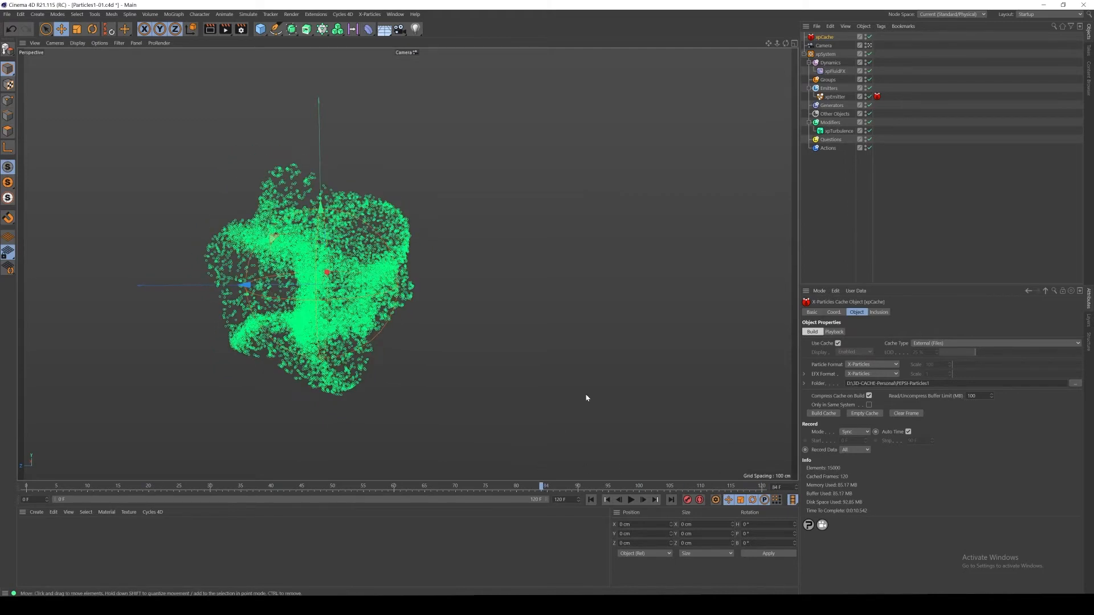
Add an xpOVDBMesher generator to the xpSystem and play the animation from the first frame to frame 25
{"action": "left_click", "coordinate": [825, 54]}
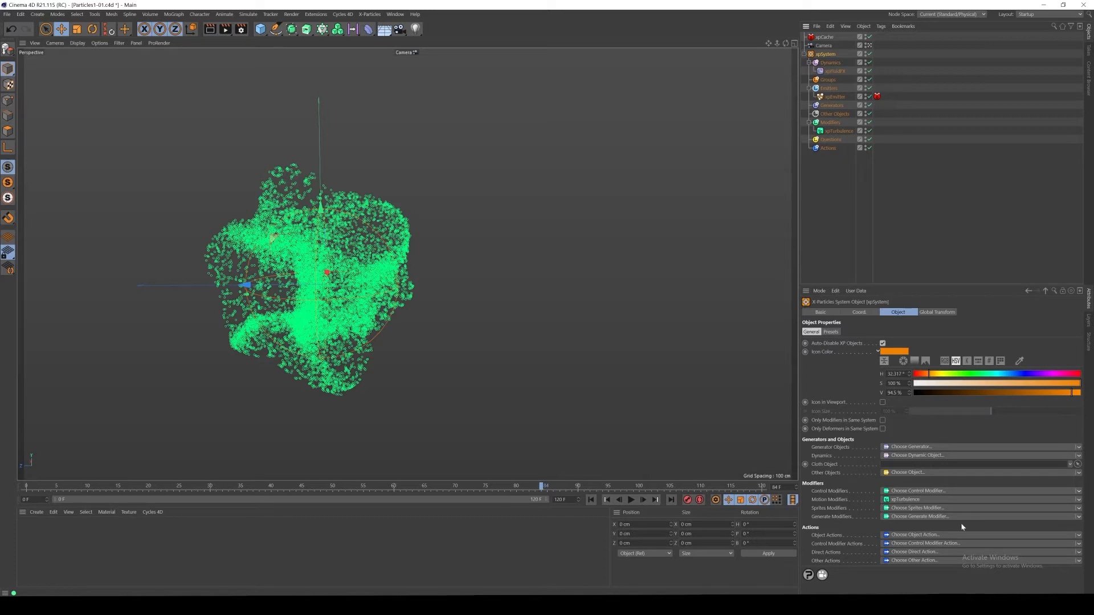
{"action": "left_click", "coordinate": [1079, 519]}
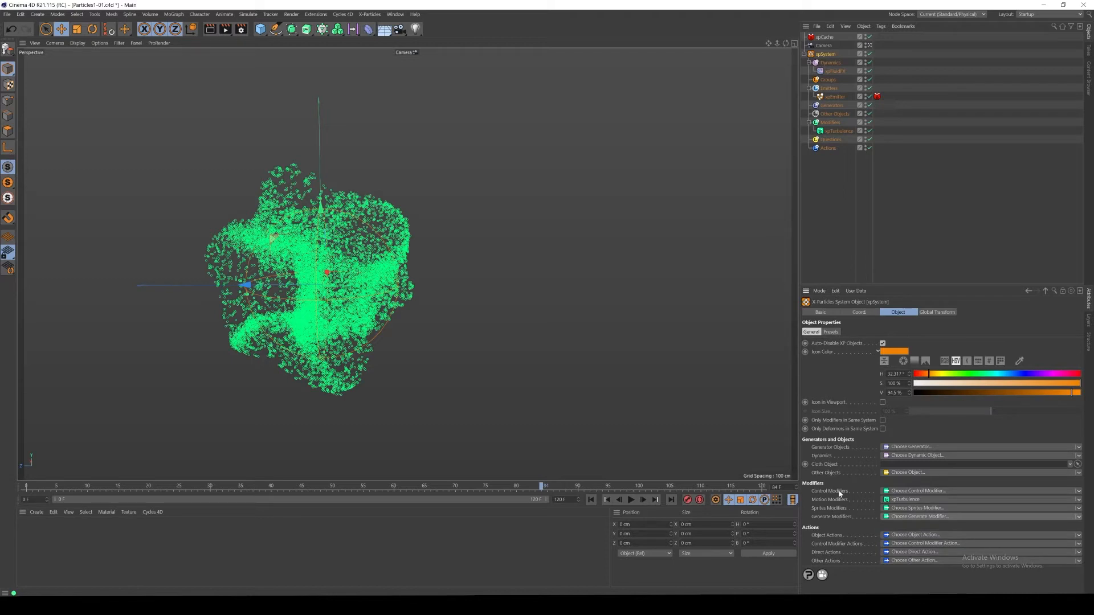
{"action": "left_click", "coordinate": [1077, 447]}
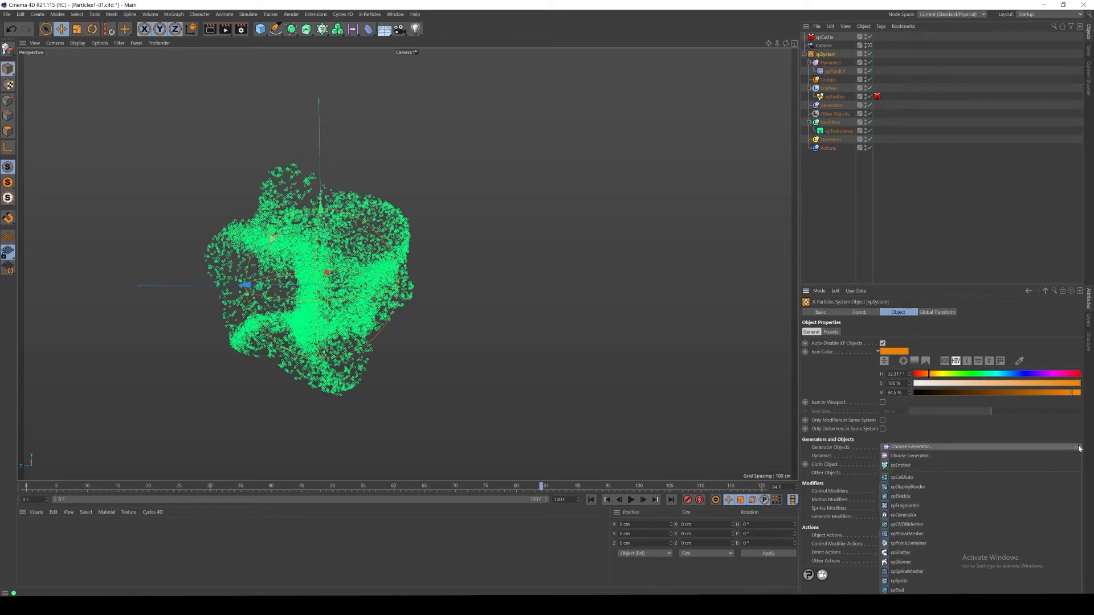
{"action": "left_click", "coordinate": [907, 525]}
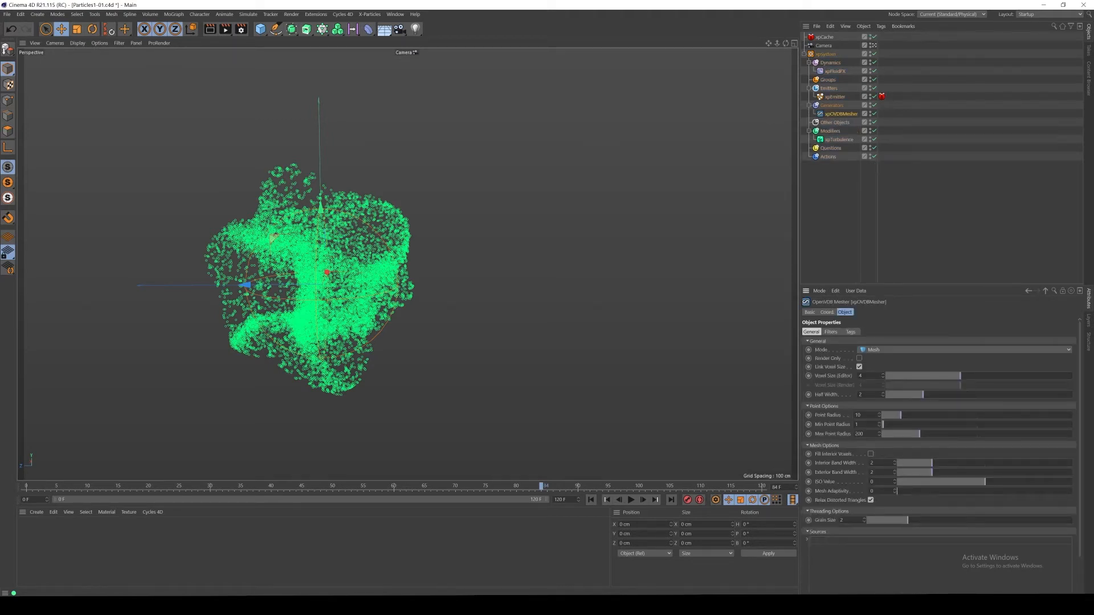
{"action": "left_click", "coordinate": [591, 499]}
{"action": "left_click", "coordinate": [631, 499]}
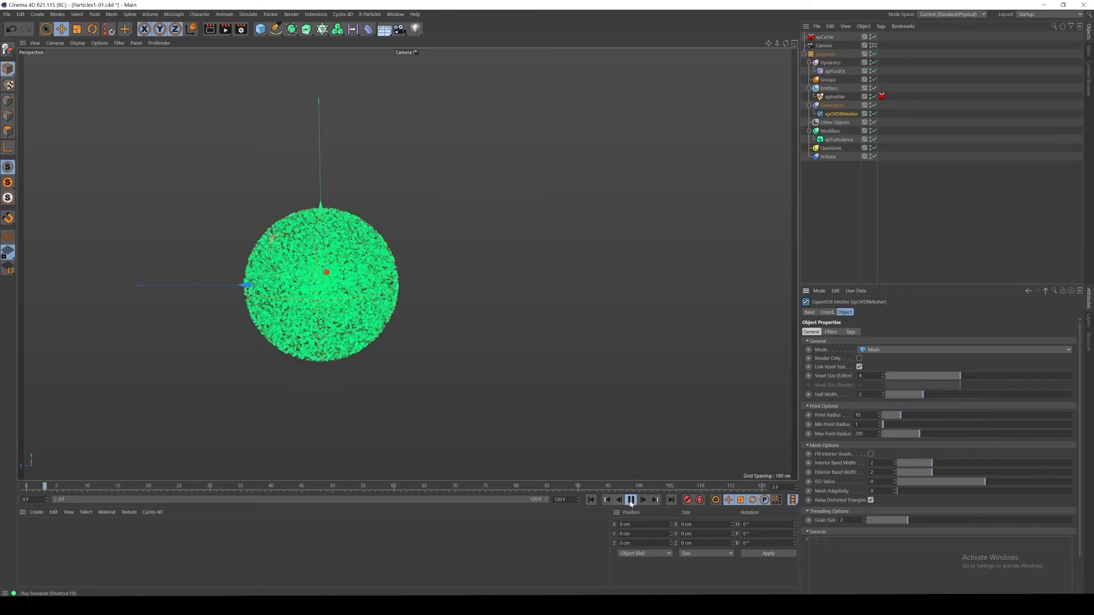
{"action": "left_click", "coordinate": [631, 499]}
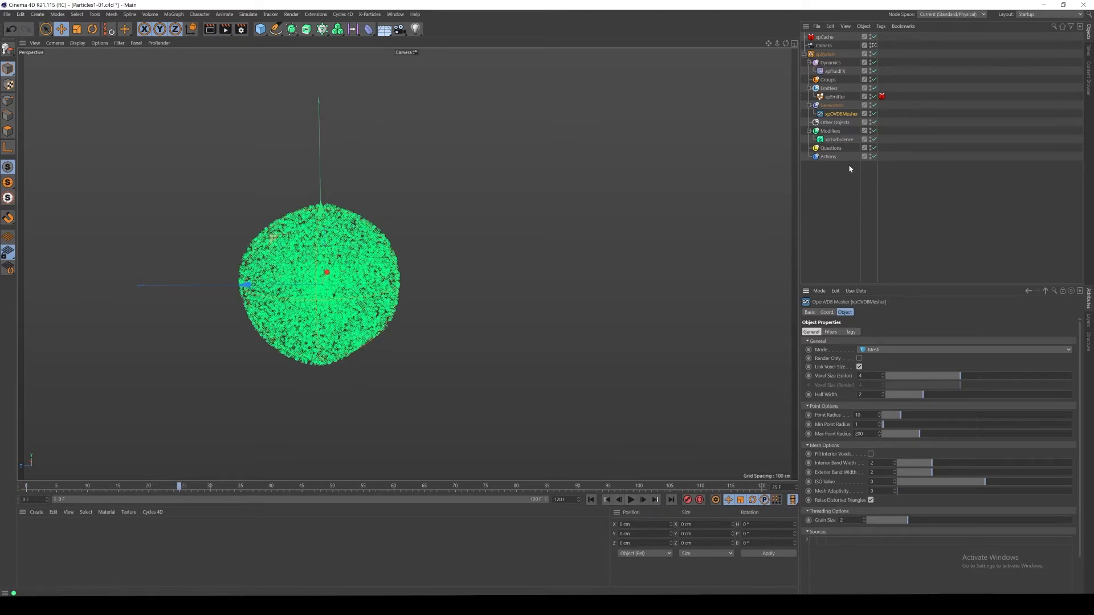
Assign the xpEmitter as the xpOVDBMesher's source and scrub the animation to frame 100
{"action": "left_click_drag", "start_coordinate": [836, 98], "coordinate": [867, 564]}
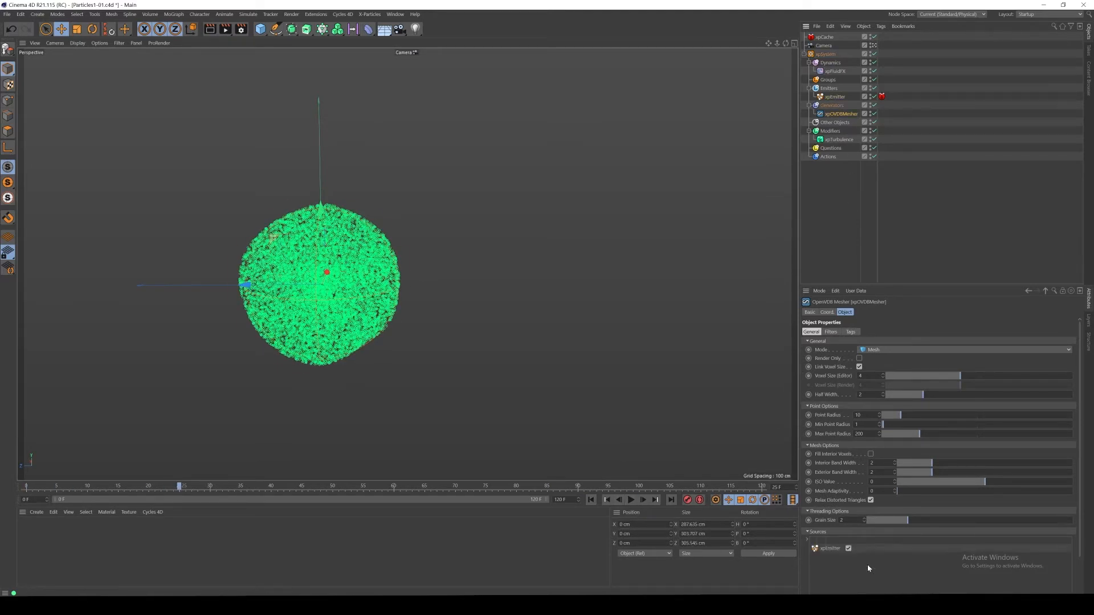
{"action": "left_click", "coordinate": [190, 485]}
{"action": "left_click_drag", "start_coordinate": [248, 497], "coordinate": [638, 464]}
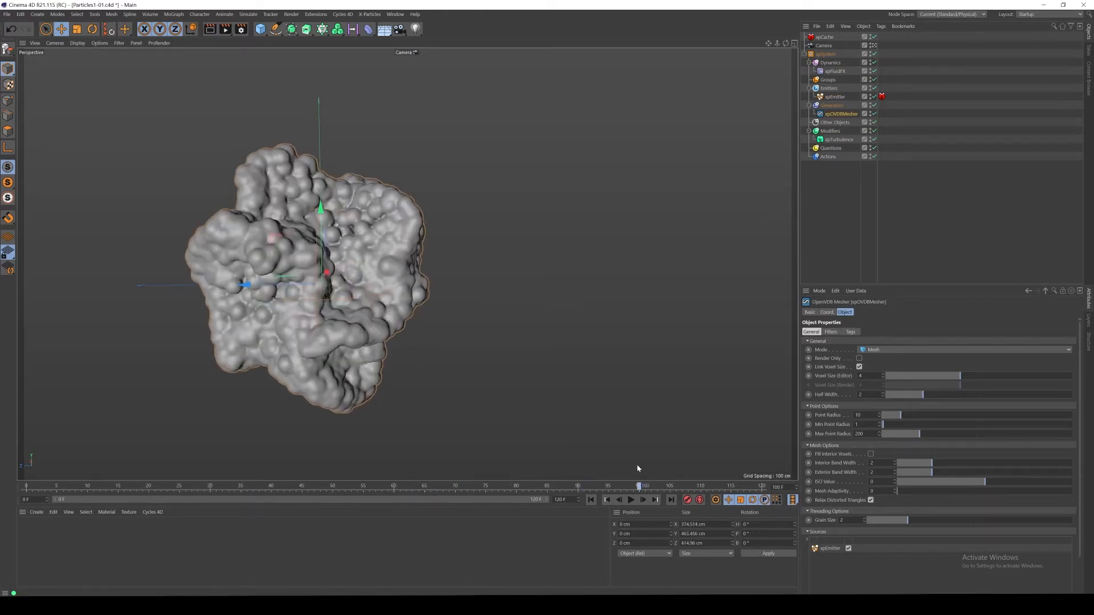
Compare the raw particles with the mesh by toggling the xpOVDBMesher off and back on
{"action": "left_click", "coordinate": [873, 114]}
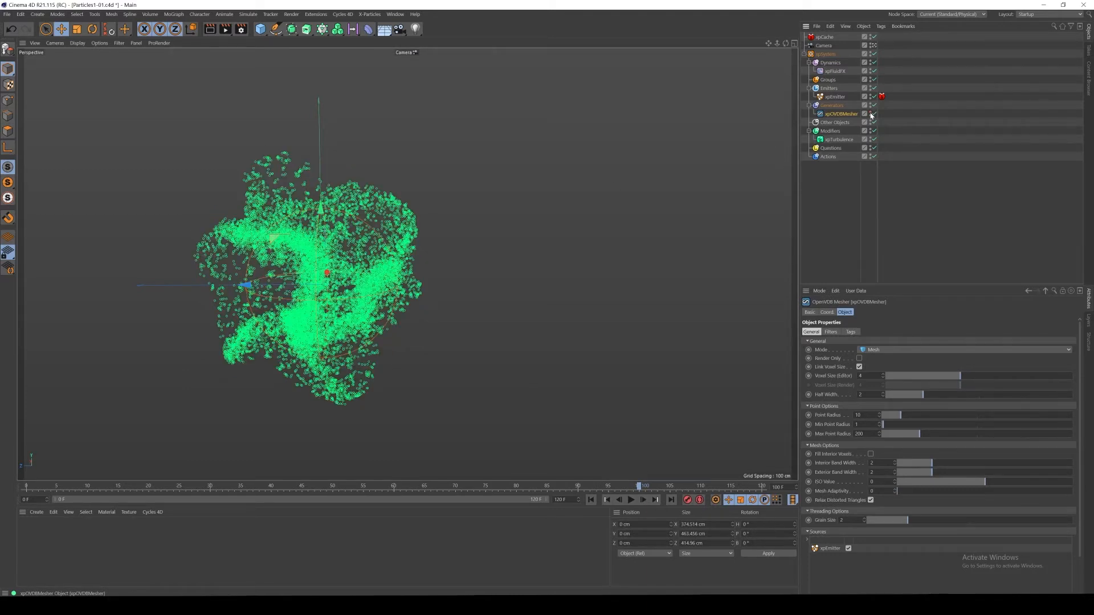
{"action": "left_click", "coordinate": [872, 114]}
{"action": "left_click", "coordinate": [873, 114]}
{"action": "left_click", "coordinate": [875, 113]}
{"action": "left_click", "coordinate": [875, 114]}
{"action": "left_click", "coordinate": [873, 114]}
Set the xpOVDBMesher's editor voxel size to 2 and its point radius to 3, after trying a radius of 2
{"action": "left_click", "coordinate": [866, 376]}
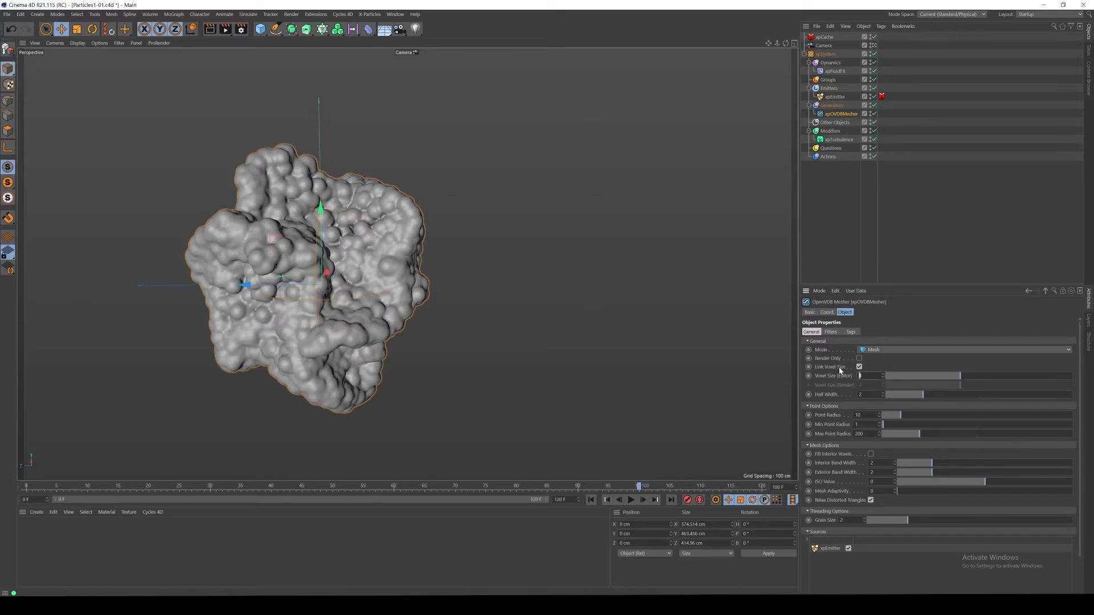
{"action": "type", "text": "2"}
{"action": "key", "text": "Return"}
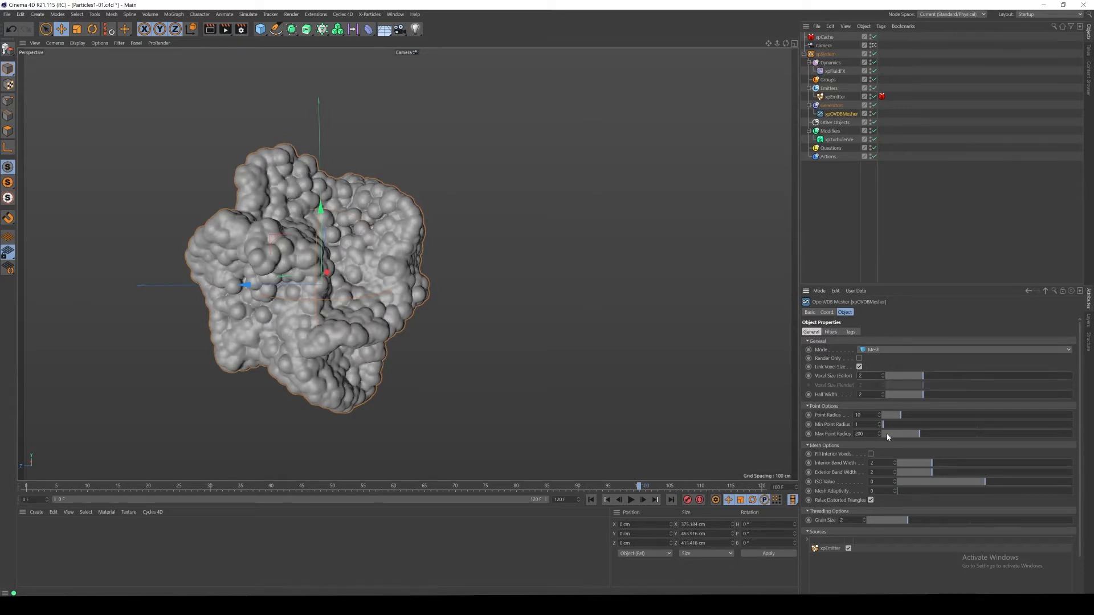
{"action": "left_click", "coordinate": [862, 415]}
{"action": "type", "text": "2"}
{"action": "key", "text": "Return"}
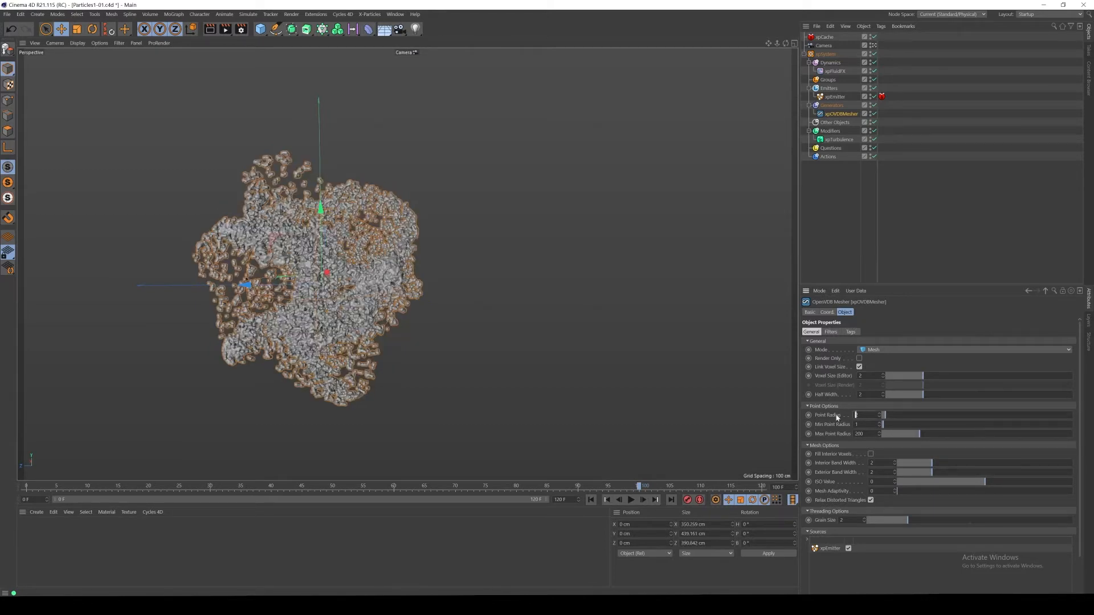
{"action": "type", "text": "3"}
{"action": "key", "text": "Return"}
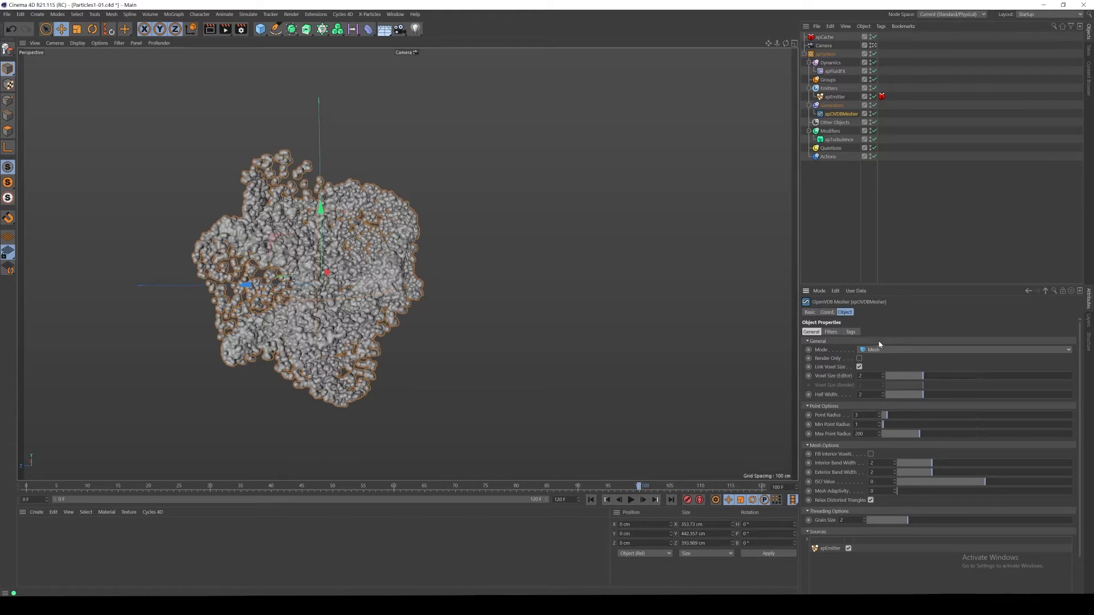
Enable the xpOVDBMesher's filters and add a Gaussian filter alongside the Median filter
{"action": "left_click", "coordinate": [831, 331]}
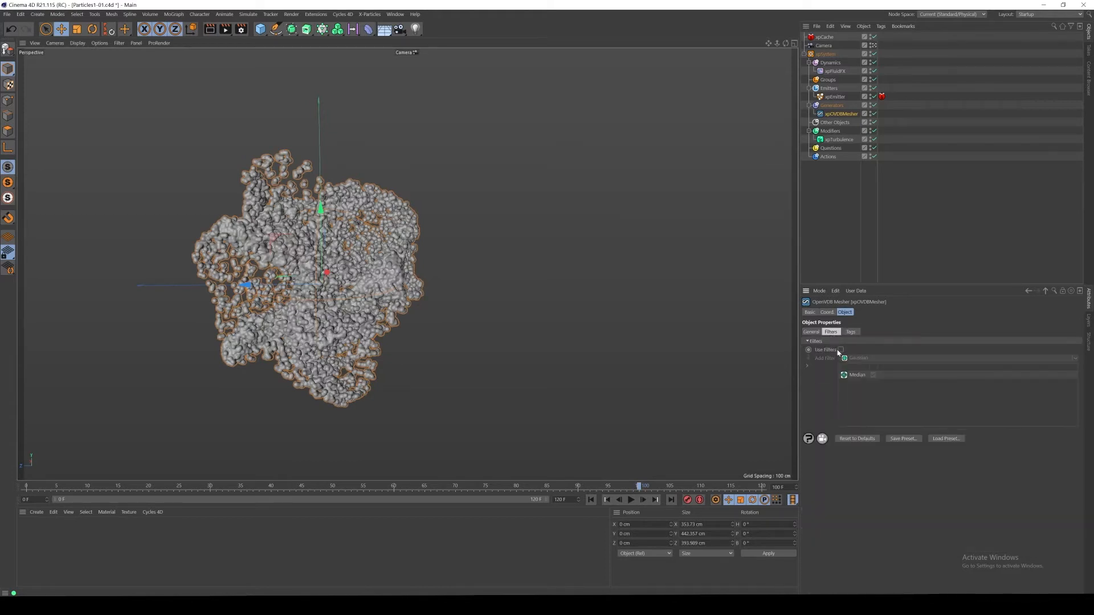
{"action": "left_click", "coordinate": [841, 350]}
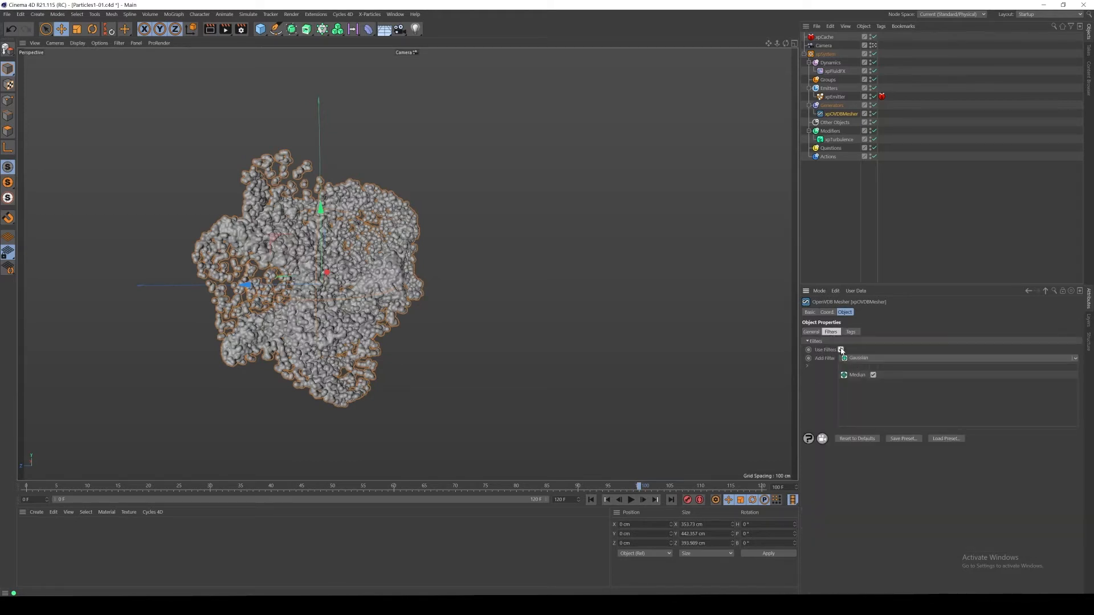
{"action": "left_click", "coordinate": [863, 375]}
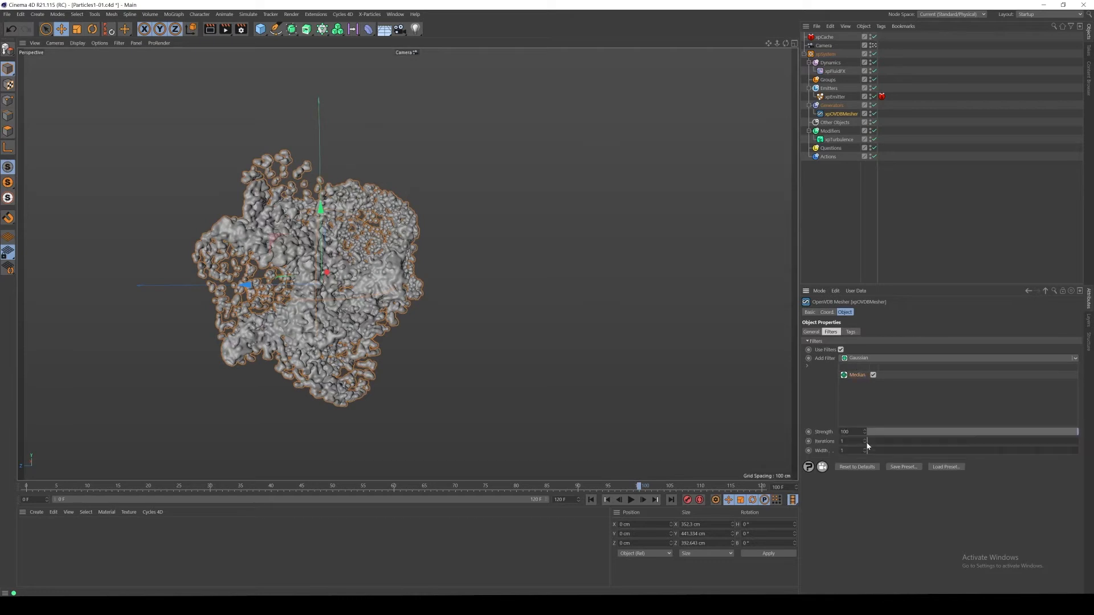
{"action": "left_click", "coordinate": [860, 361]}
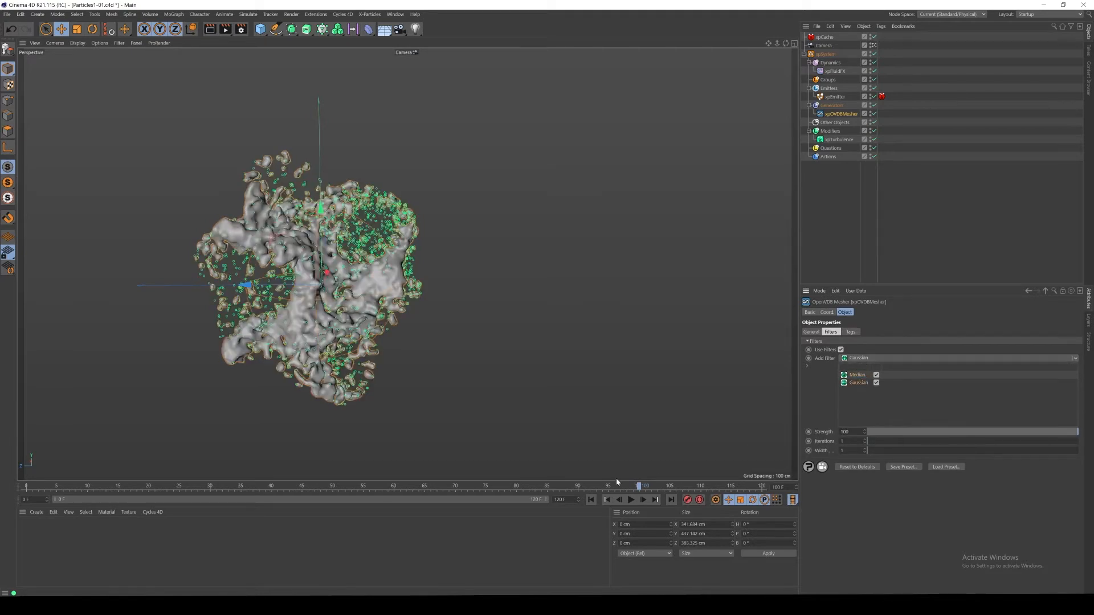
Review the xpFluidFX settings and reselect the xpOVDBMesher to show its filters
{"action": "left_click", "coordinate": [607, 402]}
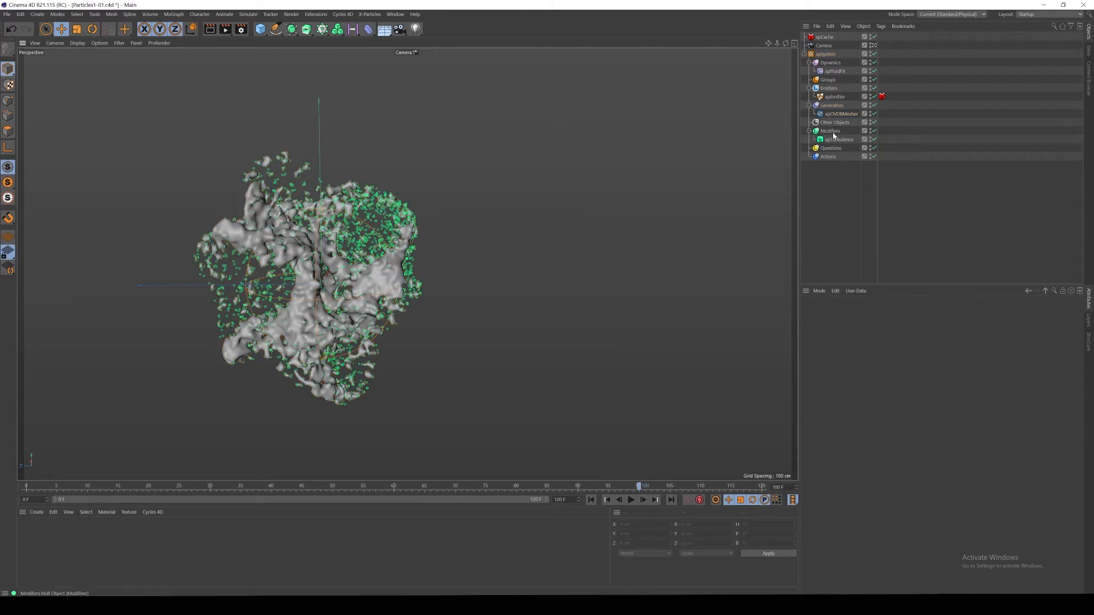
{"action": "left_click", "coordinate": [835, 71]}
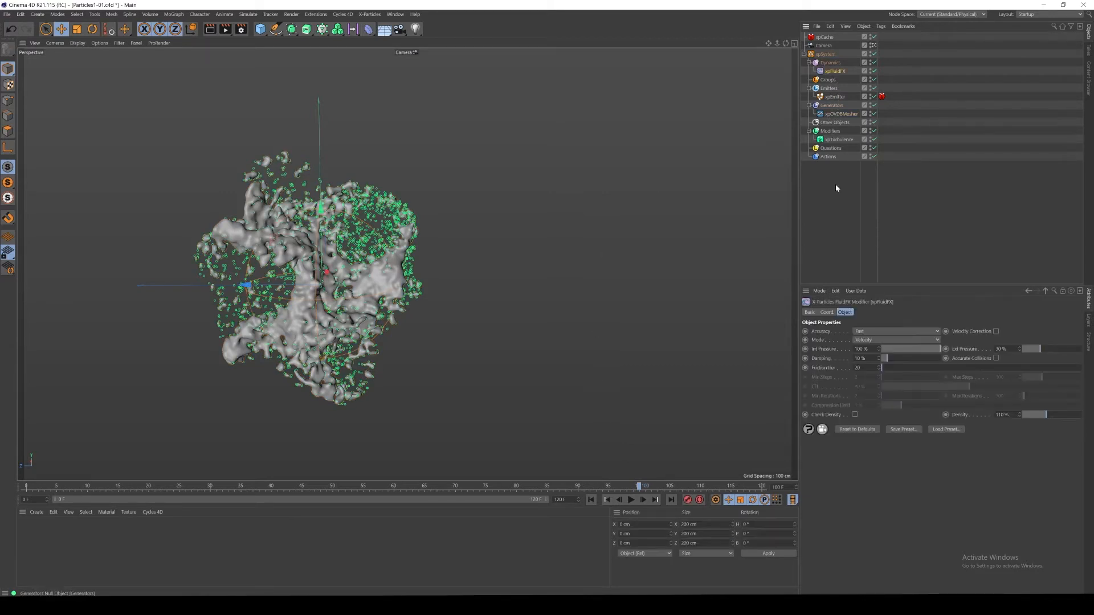
{"action": "left_click", "coordinate": [838, 114]}
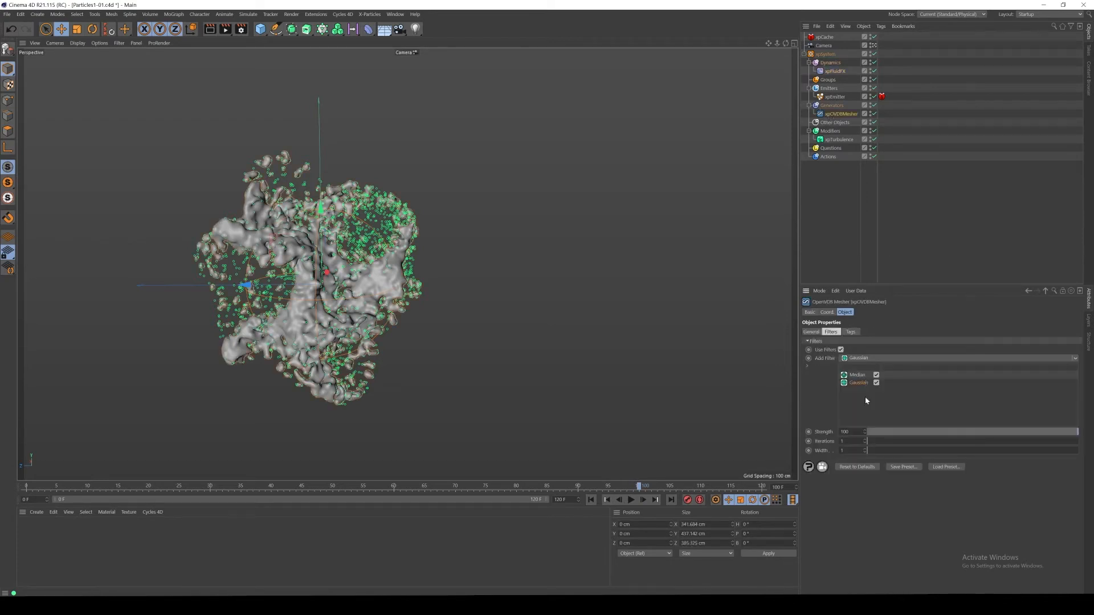
Set the Gaussian filter's strength to 50 and inspect the resulting mesh up close
{"action": "double_click", "coordinate": [849, 432]}
{"action": "type", "text": "50"}
{"action": "key", "text": "Return"}
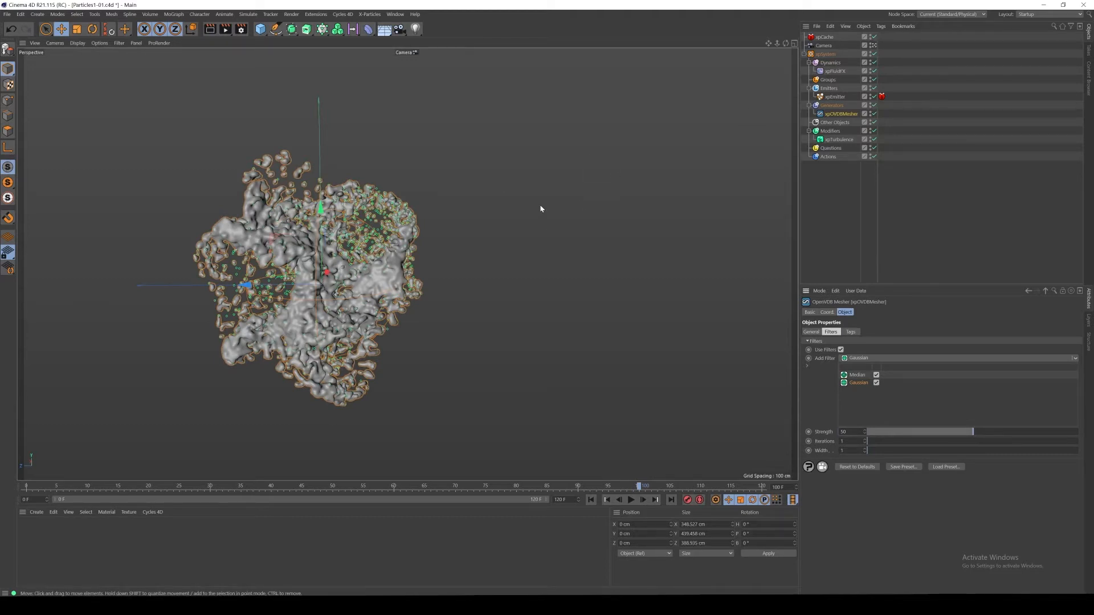
{"action": "left_click_drag", "start_coordinate": [434, 264], "coordinate": [317, 260], "text": "alt"}
{"action": "left_click", "coordinate": [493, 274]}
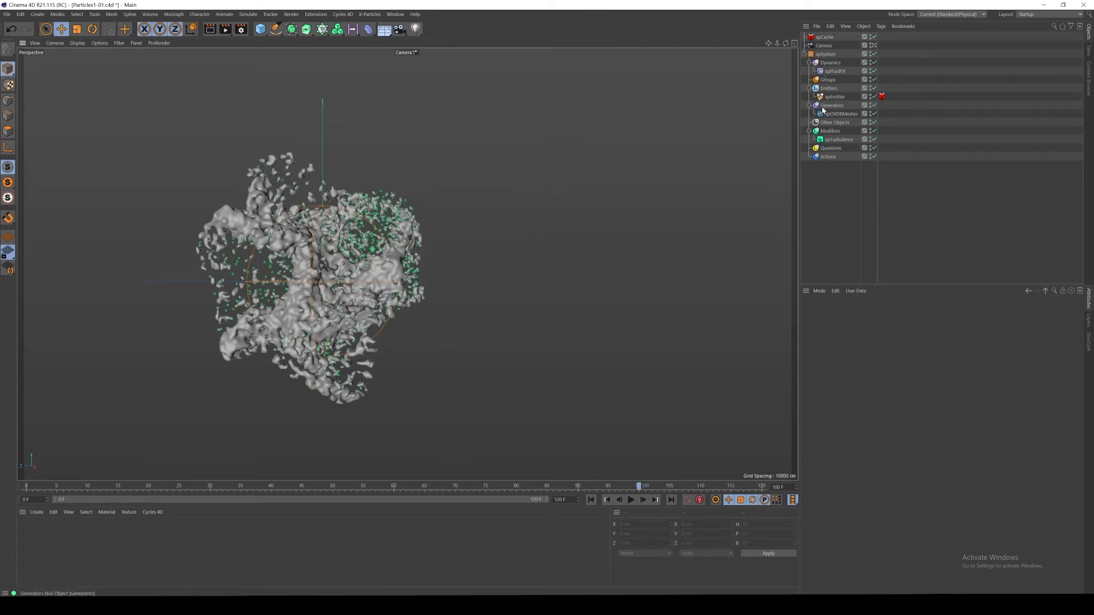
{"action": "left_click_drag", "start_coordinate": [355, 286], "coordinate": [307, 189], "text": "alt"}
{"action": "scroll", "coordinate": [277, 166], "scroll_direction": "up", "scroll_amount": 5}
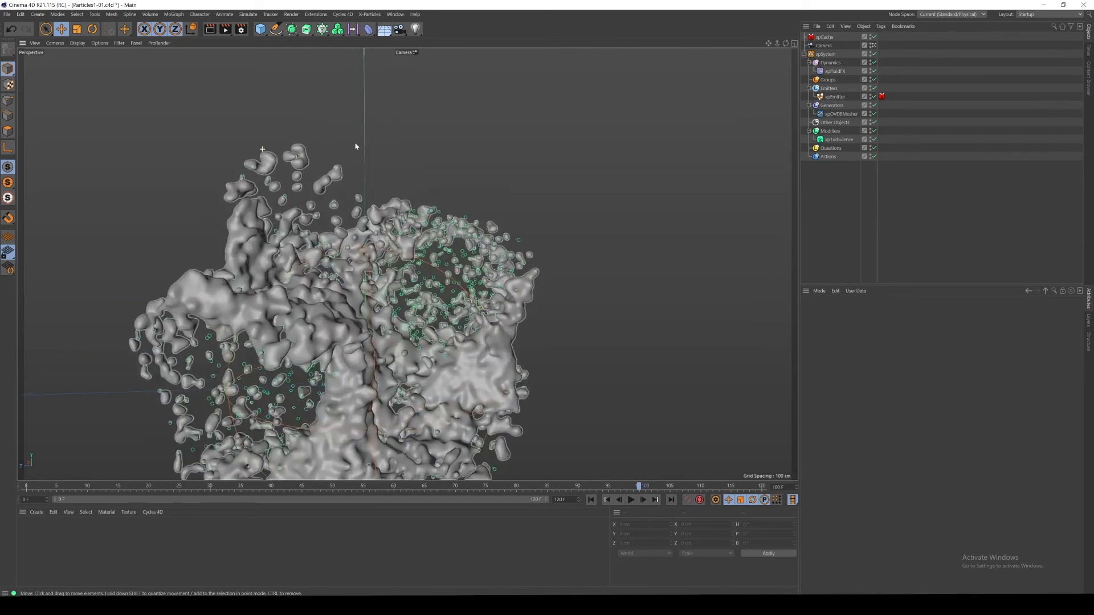
{"action": "left_click_drag", "start_coordinate": [349, 220], "coordinate": [265, 255], "text": "alt"}
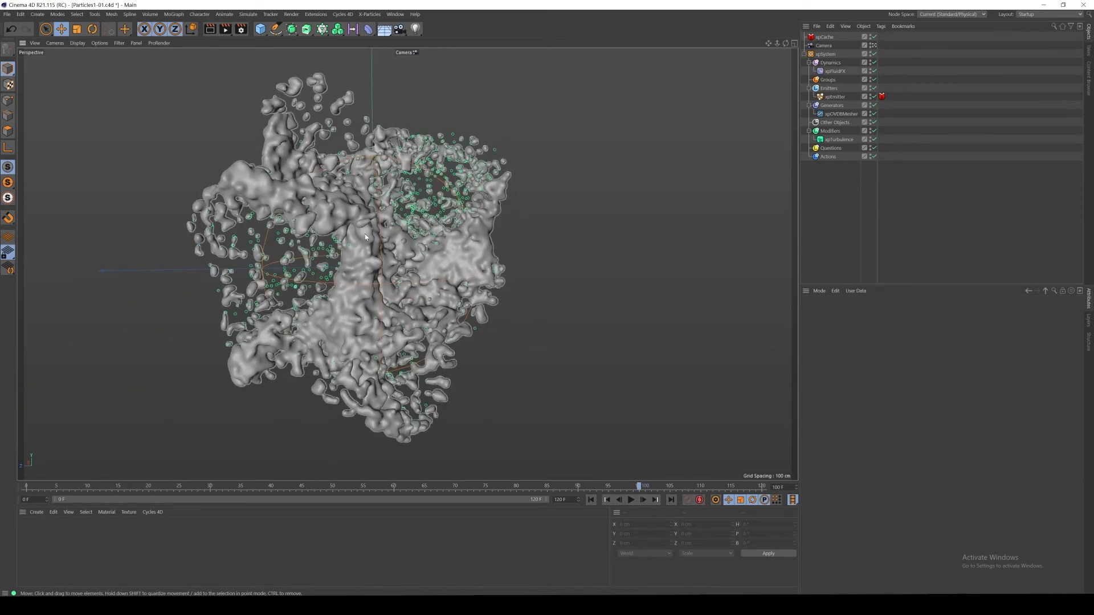
{"action": "left_click_drag", "start_coordinate": [365, 237], "coordinate": [444, 268], "text": "alt"}
Return to the first frame and rebuild the particle simulation's xpCache
{"action": "key", "text": "shift+f"}
{"action": "left_click", "coordinate": [825, 37]}
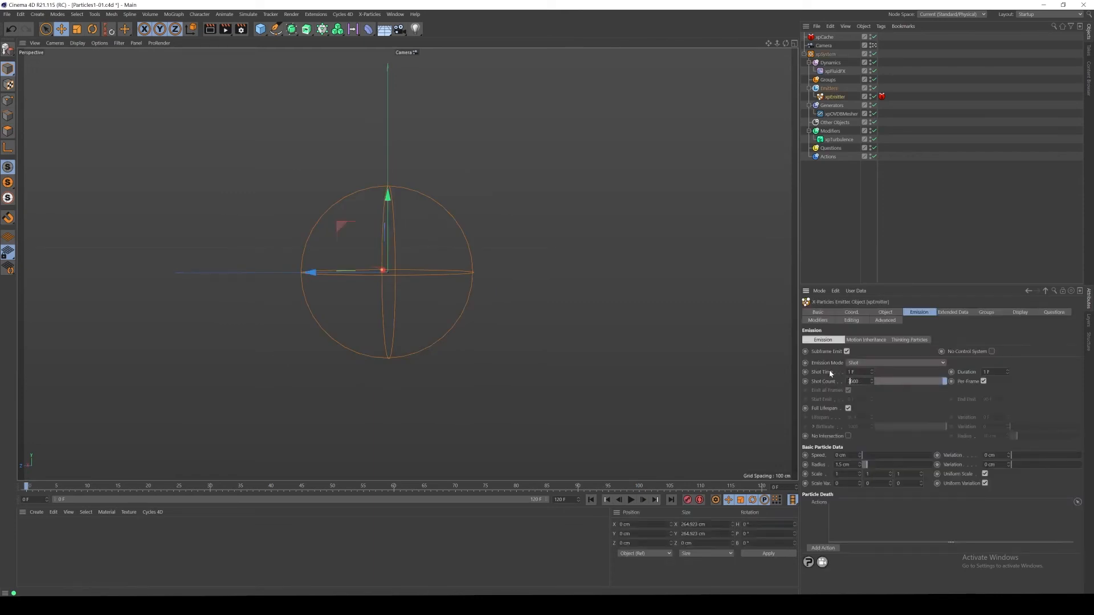
{"action": "left_click", "coordinate": [856, 311]}
{"action": "left_click", "coordinate": [825, 413]}
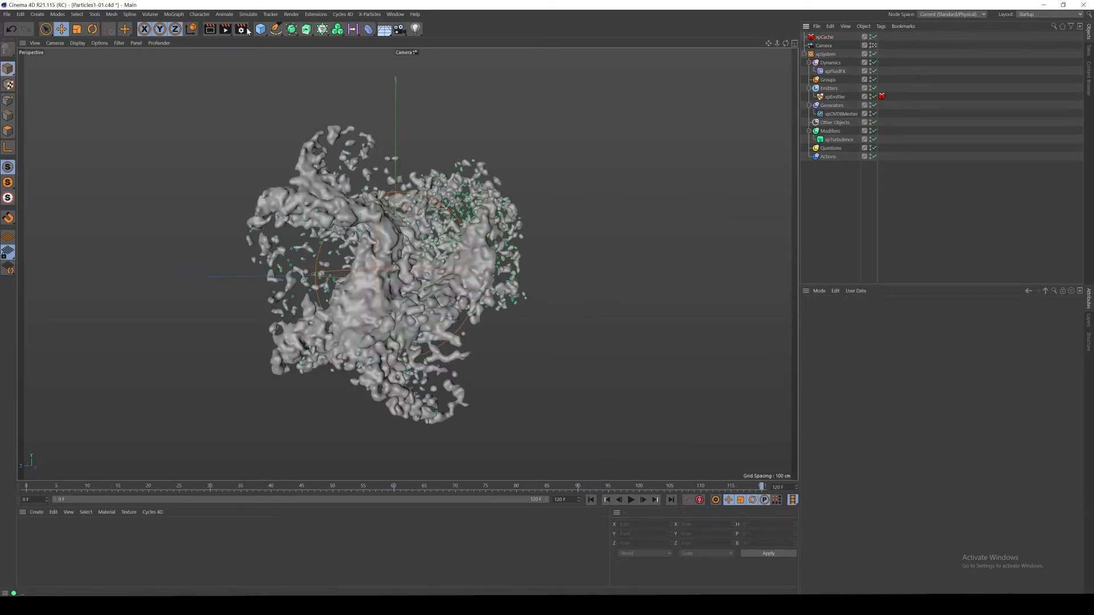
In the render settings, turn off Save and set the output size to 1280 × 1280 pixels
{"action": "left_click", "coordinate": [243, 29]}
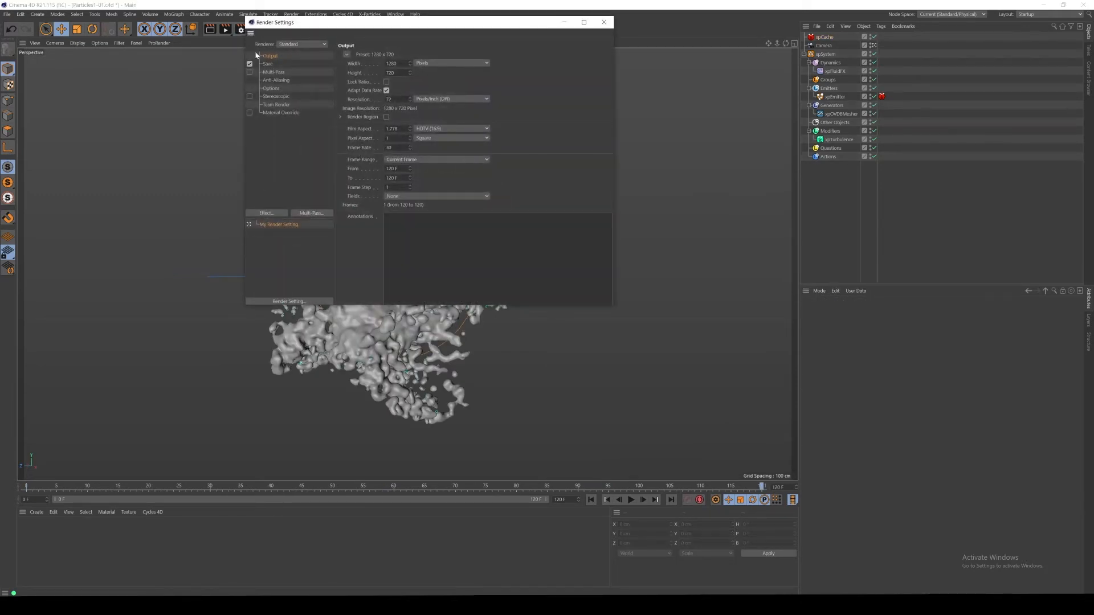
{"action": "left_click", "coordinate": [250, 64]}
{"action": "left_click_drag", "start_coordinate": [397, 64], "coordinate": [368, 67]}
{"action": "key", "text": "Tab"}
{"action": "key", "text": "Tab"}
{"action": "type", "text": "1280"}
{"action": "key", "text": "Return"}
Set the render output's width and height to 1024 pixels each
{"action": "left_click_drag", "start_coordinate": [397, 63], "coordinate": [387, 63]}
{"action": "type", "text": "1"}
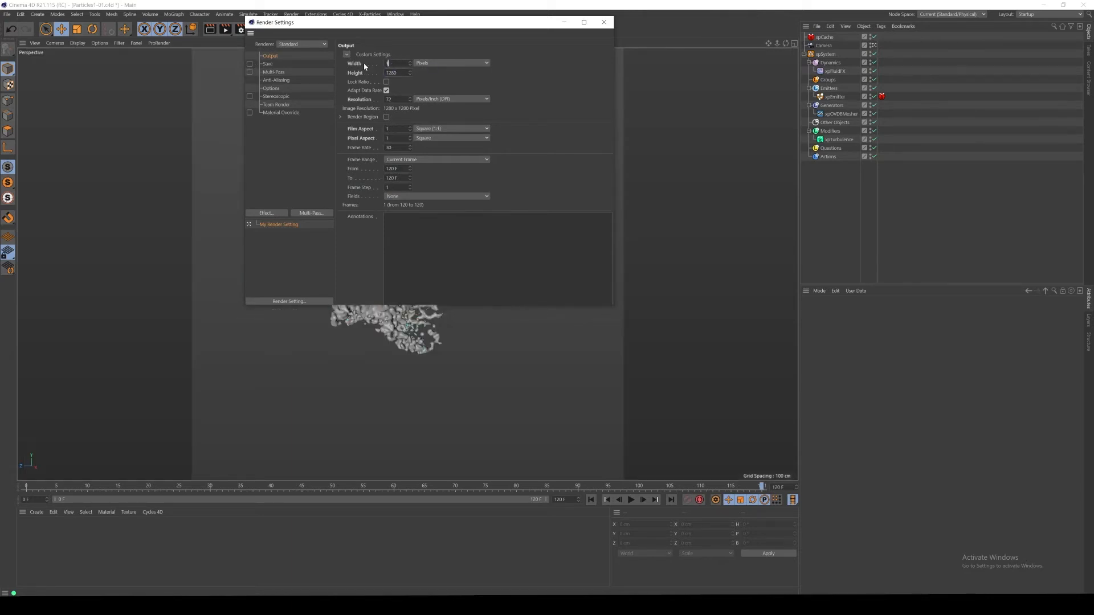
{"action": "type", "text": "024"}
{"action": "key", "text": "Tab"}
{"action": "key", "text": "Tab"}
{"action": "type", "text": "1024"}
{"action": "key", "text": "Return"}
Switch the renderer to Cycles 4D and set its samples to 8
{"action": "left_click", "coordinate": [302, 45]}
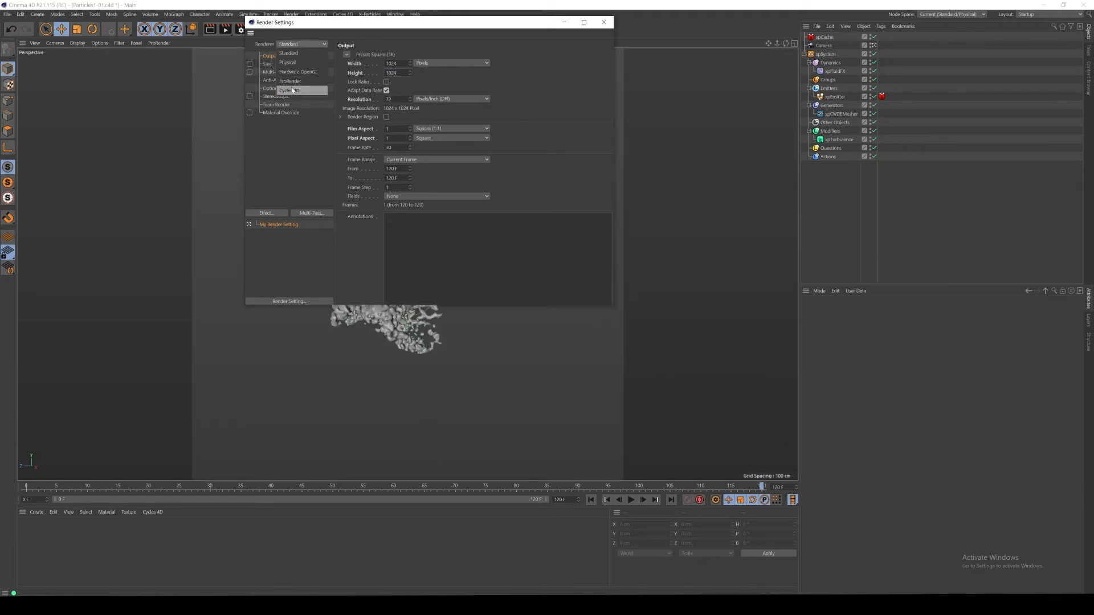
{"action": "left_click", "coordinate": [288, 91]}
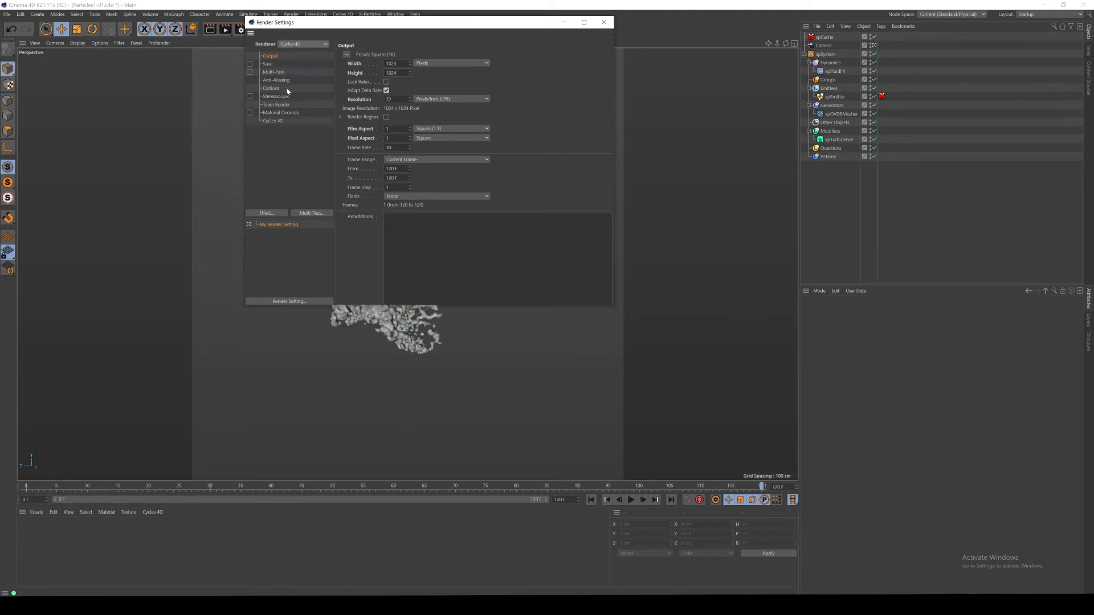
{"action": "left_click", "coordinate": [275, 121]}
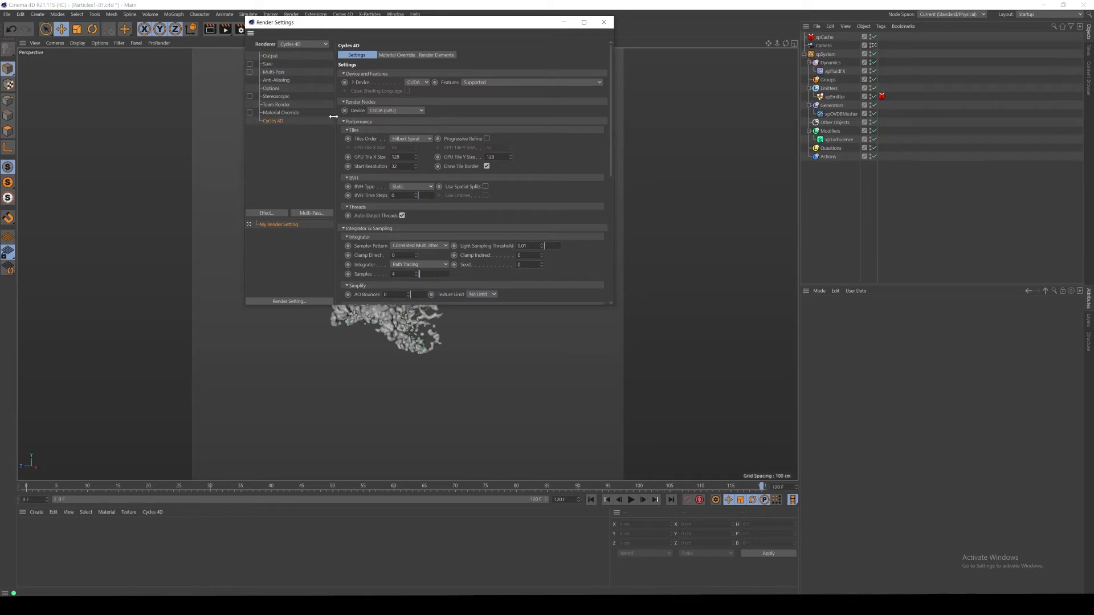
{"action": "left_click", "coordinate": [353, 83]}
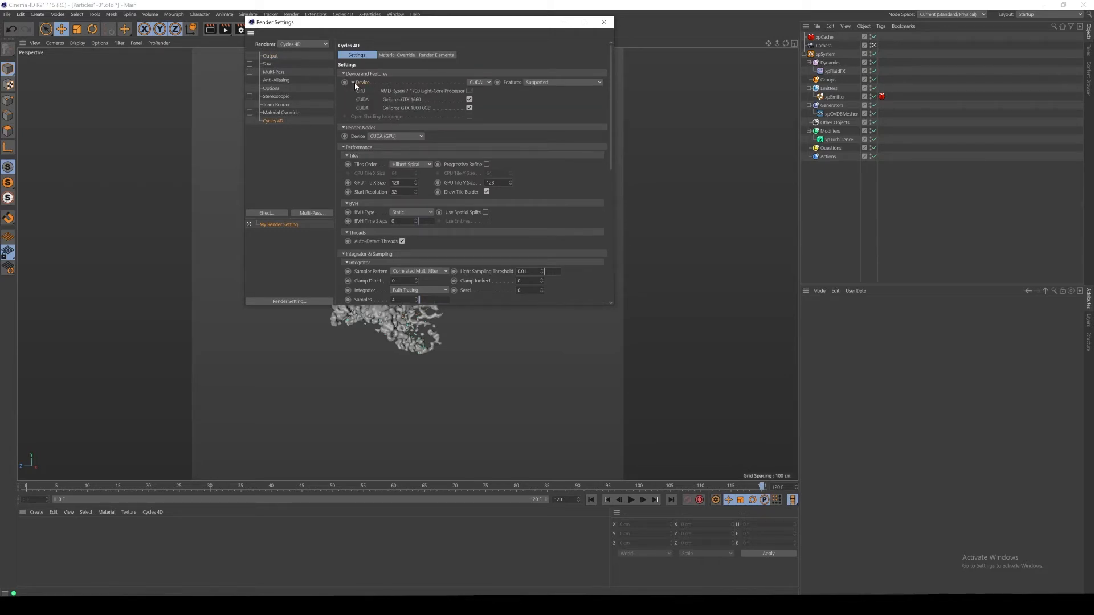
{"action": "left_click", "coordinate": [354, 83]}
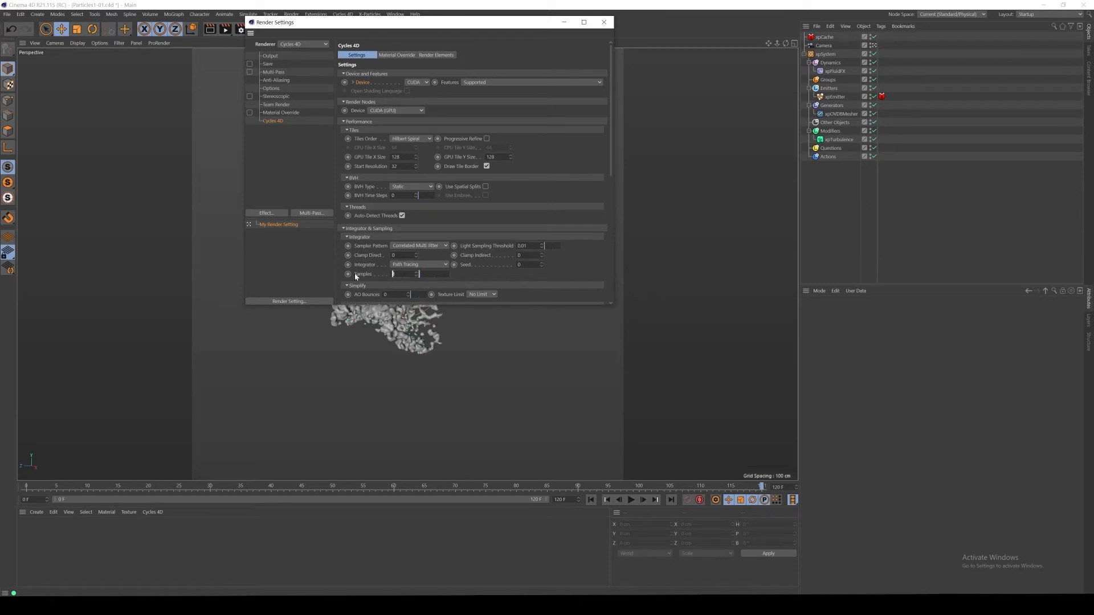
{"action": "type", "text": "8"}
{"action": "key", "text": "Return"}
Set the Cycles 4D Max Ray Bounces to 4 and close the render settings
{"action": "scroll", "coordinate": [358, 253], "scroll_direction": "down", "scroll_amount": 2}
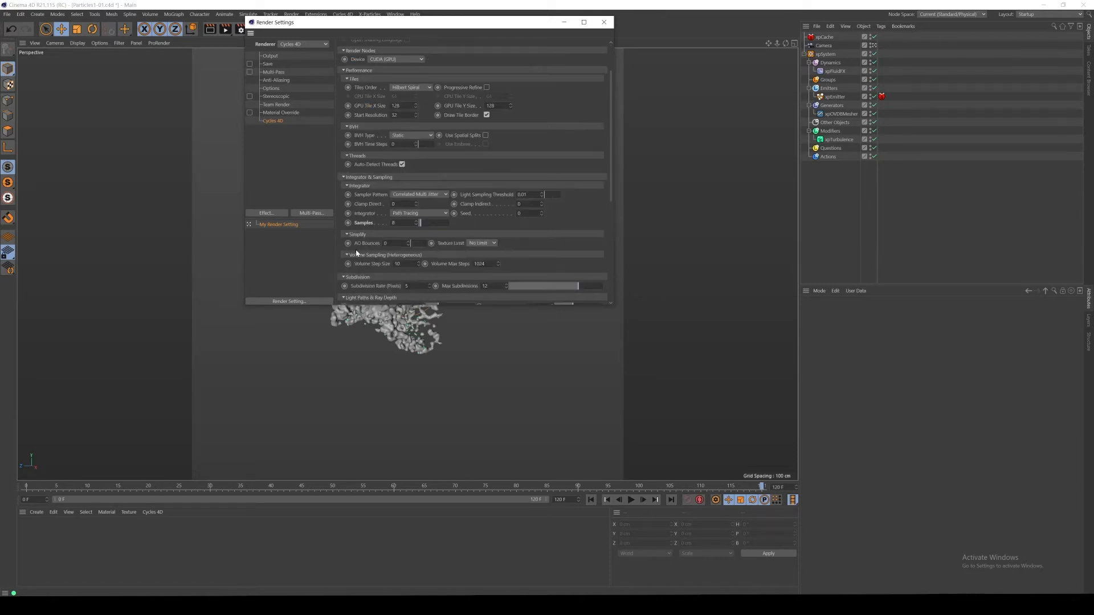
{"action": "scroll", "coordinate": [357, 253], "scroll_direction": "down", "scroll_amount": 2}
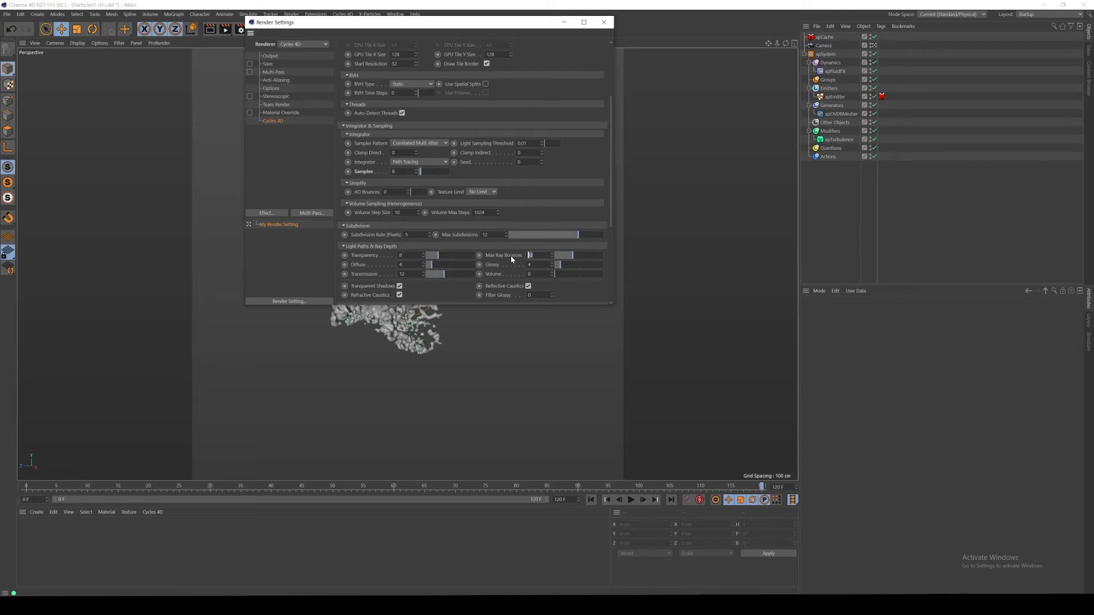
{"action": "left_click", "coordinate": [493, 247]}
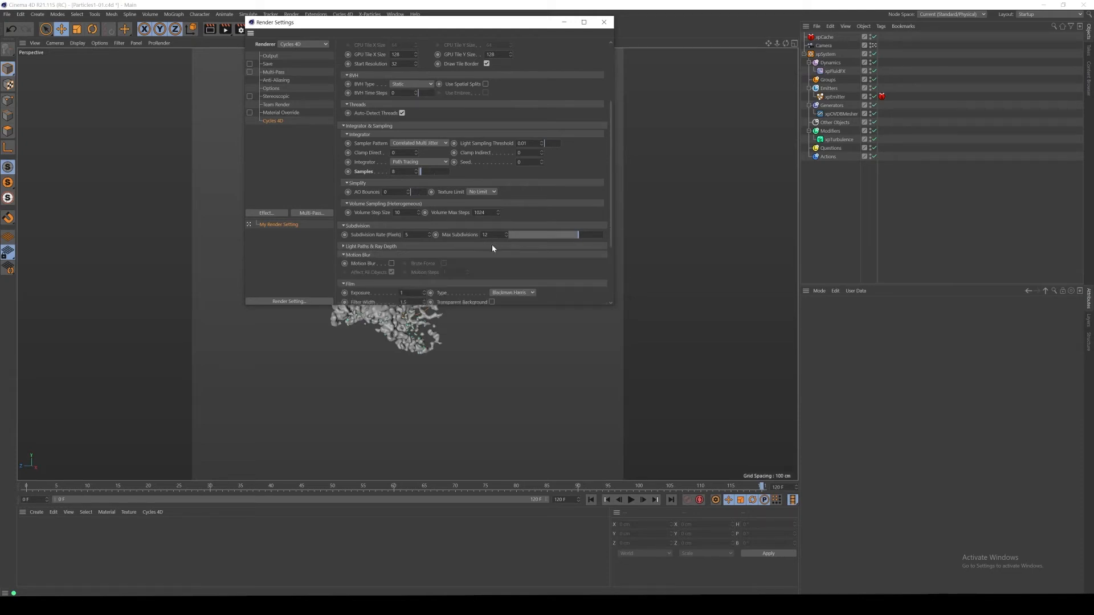
{"action": "left_click", "coordinate": [493, 248]}
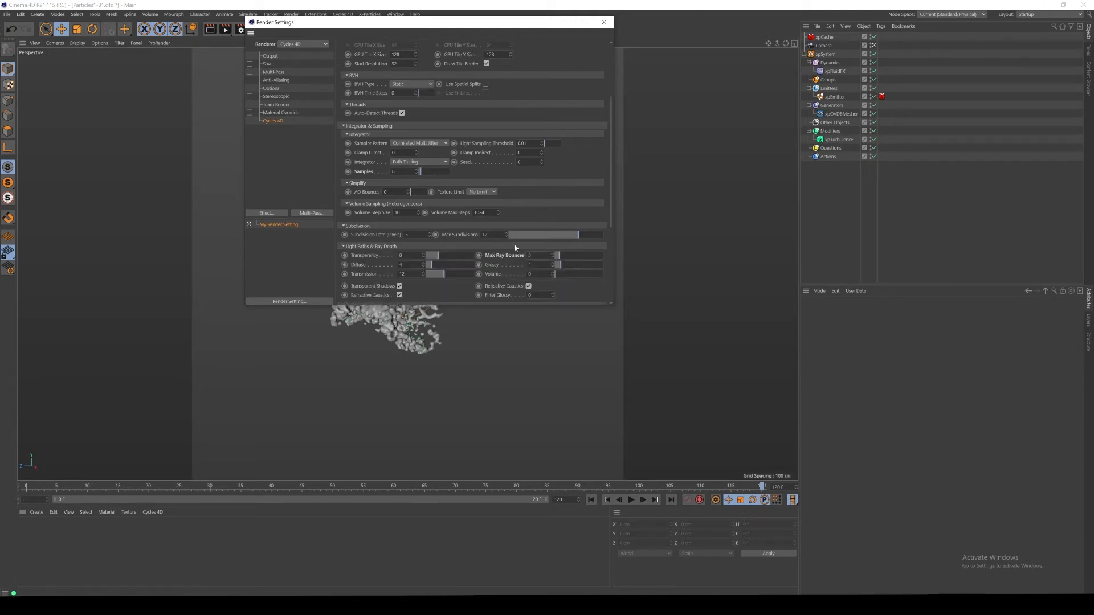
{"action": "left_click_drag", "start_coordinate": [534, 256], "coordinate": [492, 258]}
{"action": "scroll", "coordinate": [368, 256], "scroll_direction": "down", "scroll_amount": 5}
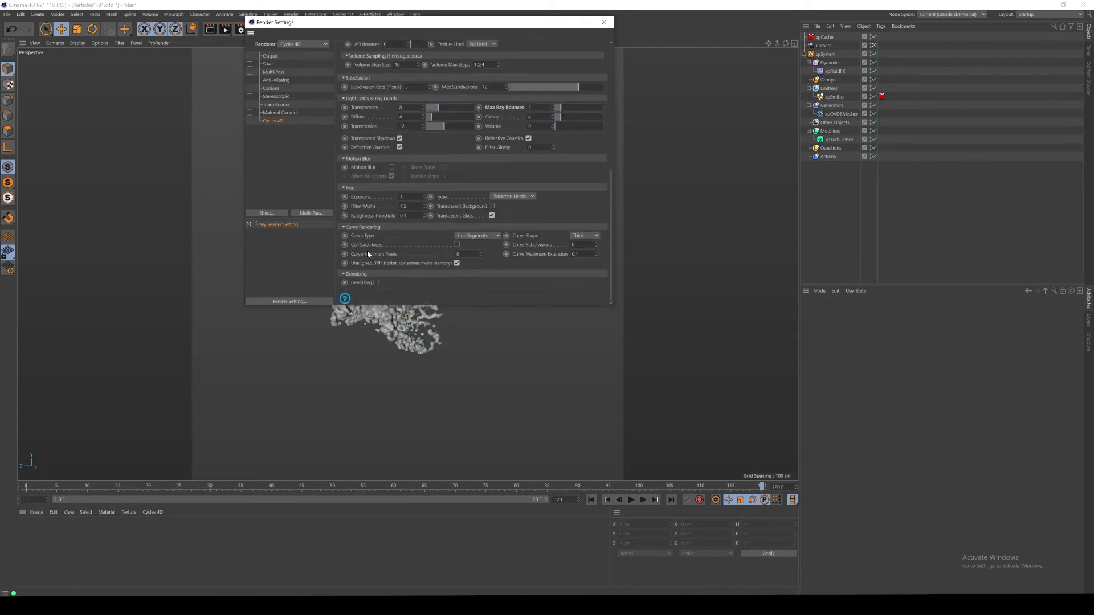
{"action": "scroll", "coordinate": [367, 234], "scroll_direction": "up", "scroll_amount": 5}
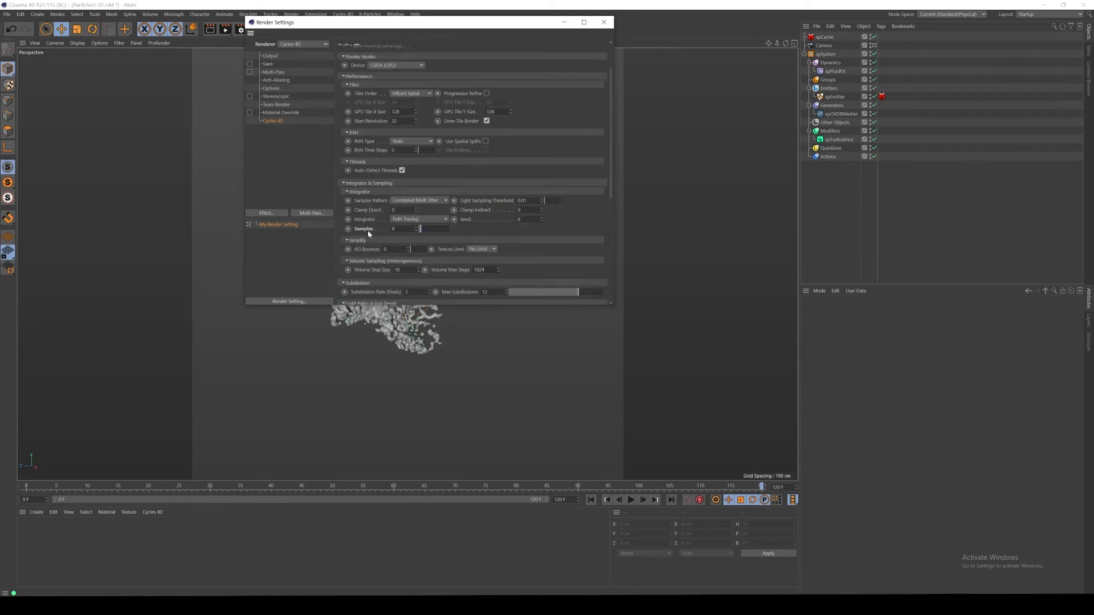
{"action": "left_click", "coordinate": [604, 22]}
Add a cyEnvironment object to the scene and show its HDR settings
{"action": "left_click", "coordinate": [349, 15]}
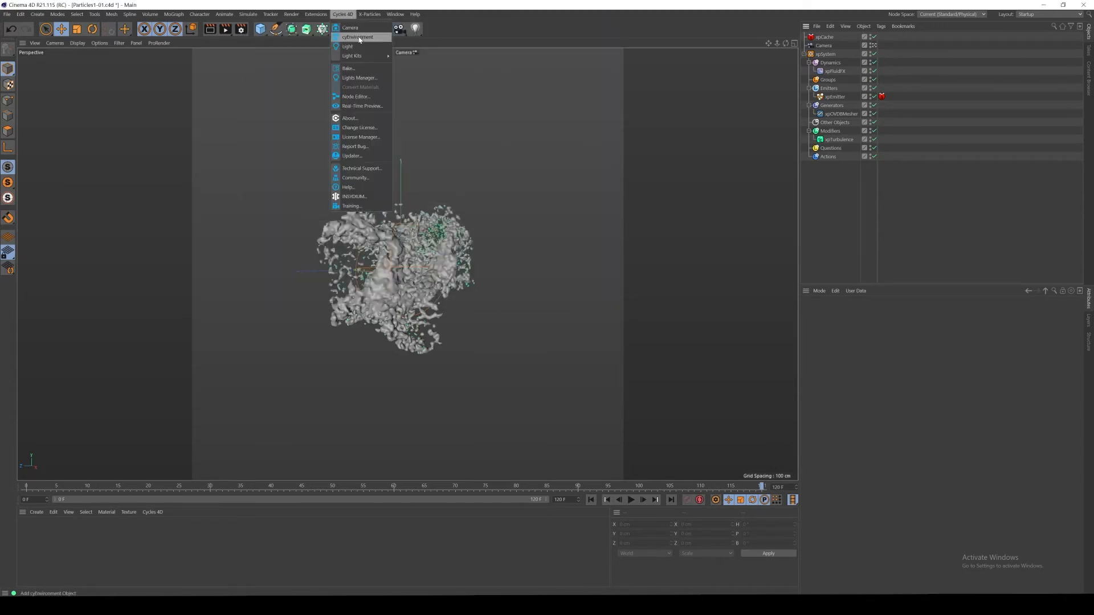
{"action": "left_click", "coordinate": [360, 38]}
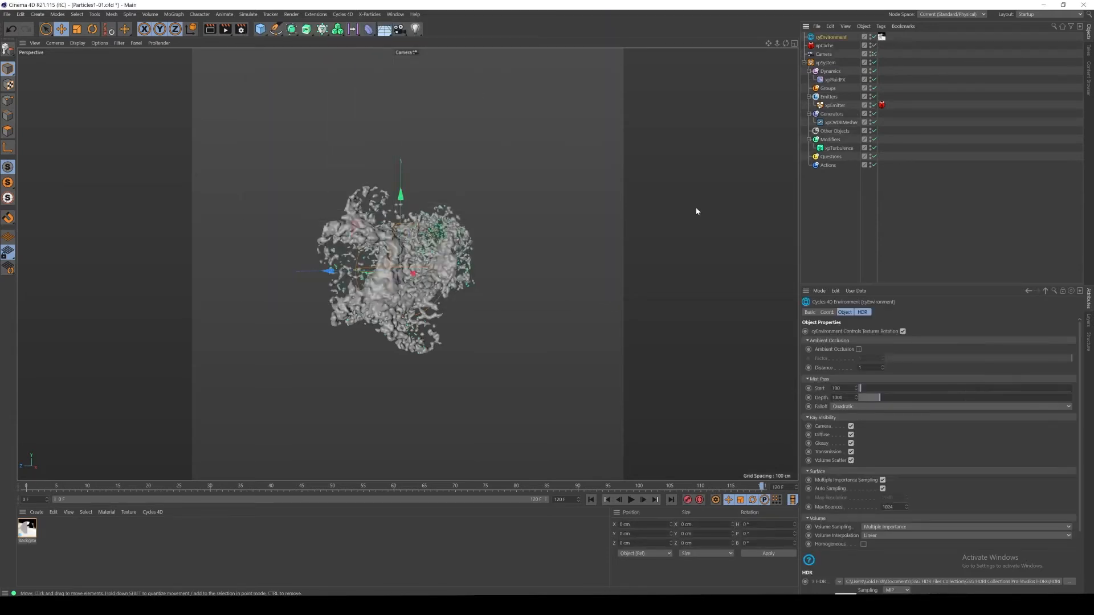
{"action": "left_click", "coordinate": [862, 313]}
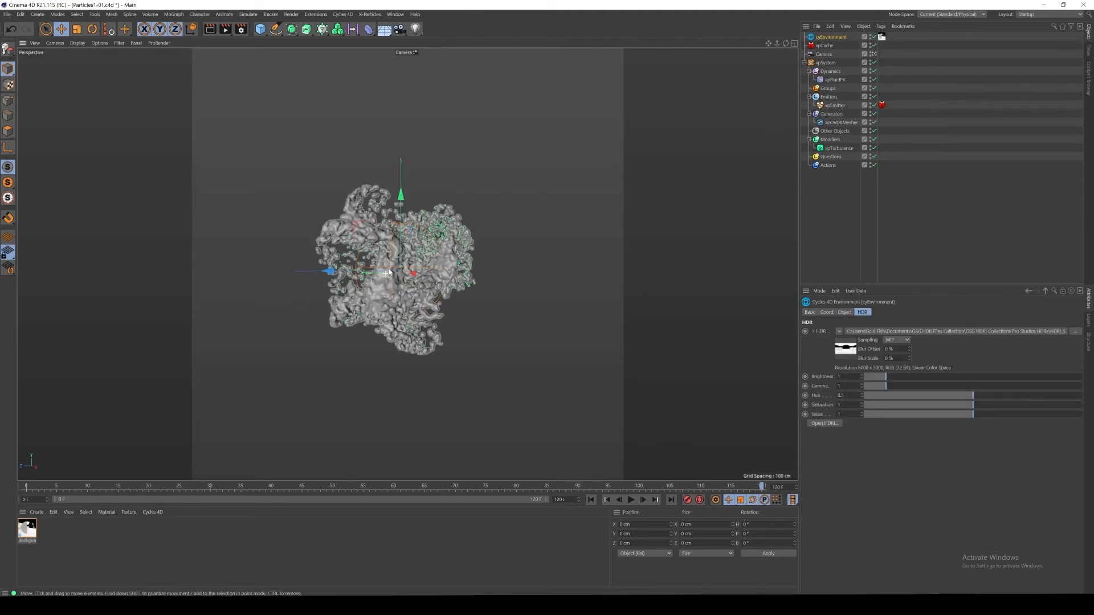
Create a camera framing the mesh more closely and rename it cam01
{"action": "scroll", "coordinate": [389, 57], "scroll_direction": "up", "scroll_amount": 3}
{"action": "left_click", "coordinate": [400, 28]}
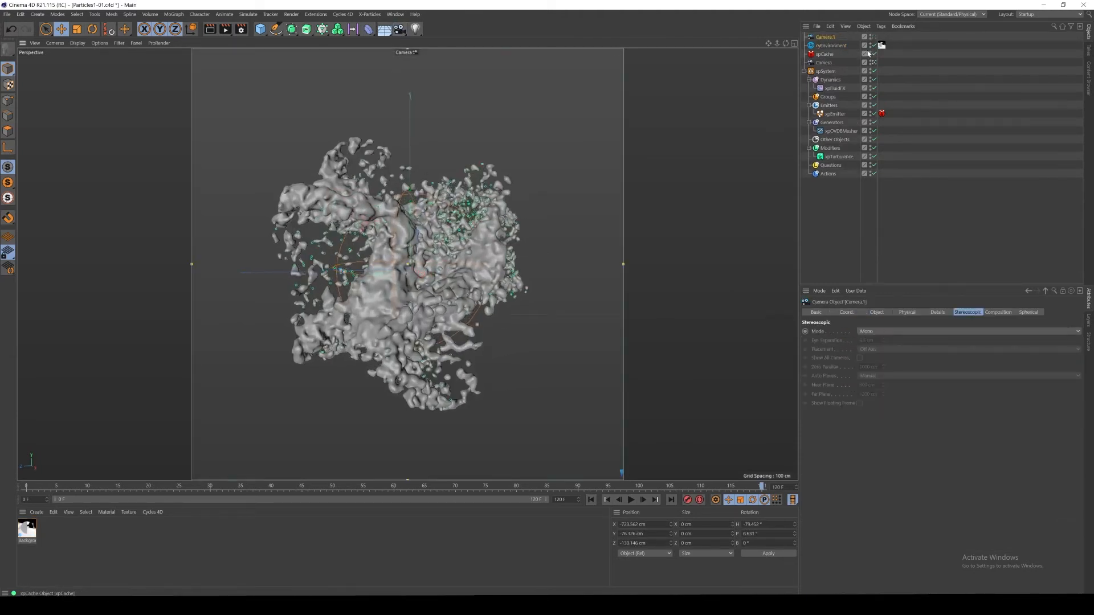
{"action": "left_click", "coordinate": [863, 26]}
{"action": "left_click", "coordinate": [866, 27]}
{"action": "double_click", "coordinate": [825, 37]}
{"action": "type", "text": "cam01"}
{"action": "key", "text": "Return"}
Set cam01's focal length to 60
{"action": "left_click", "coordinate": [876, 313]}
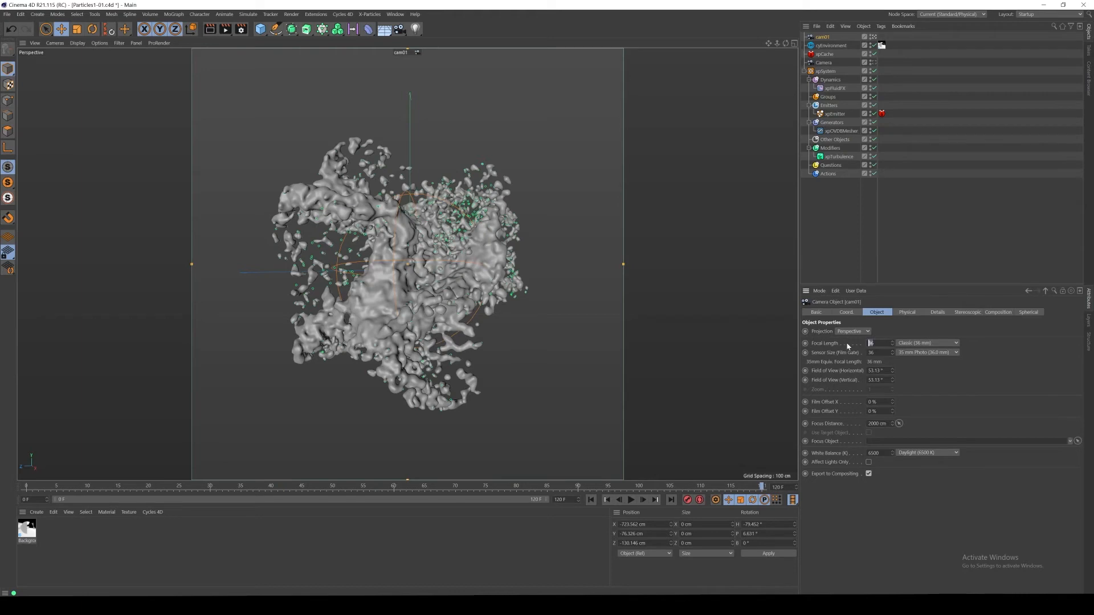
{"action": "type", "text": "60"}
{"action": "key", "text": "Return"}
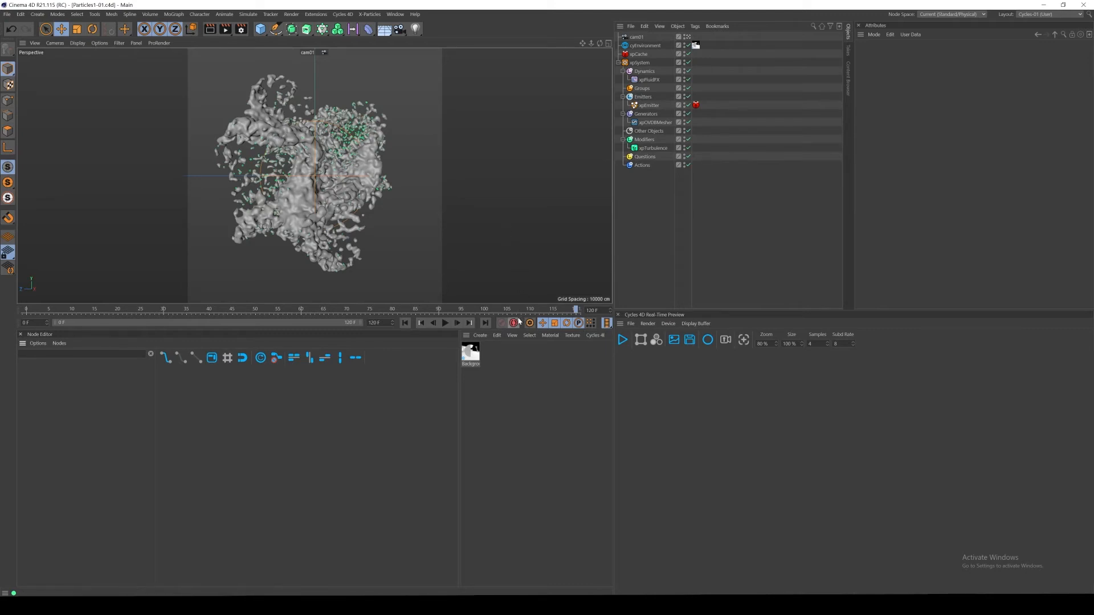
Create a Cycles 4D Object Material, assign it to the xpOVDBMesher and save the scene
{"action": "left_click_drag", "start_coordinate": [510, 328], "coordinate": [509, 239]}
{"action": "left_click", "coordinate": [595, 260]}
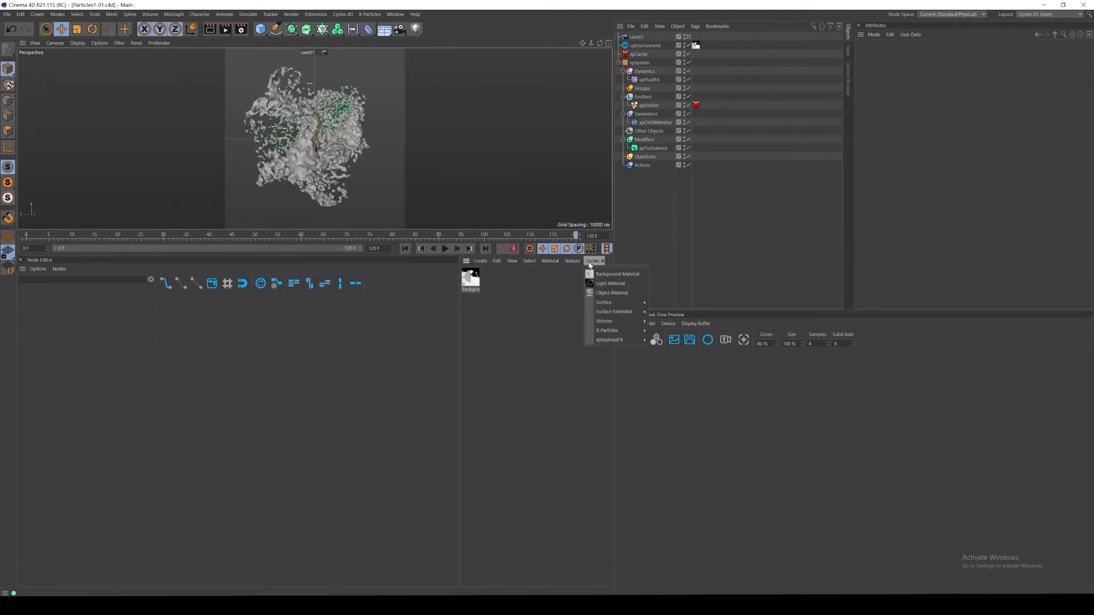
{"action": "left_click", "coordinate": [612, 293]}
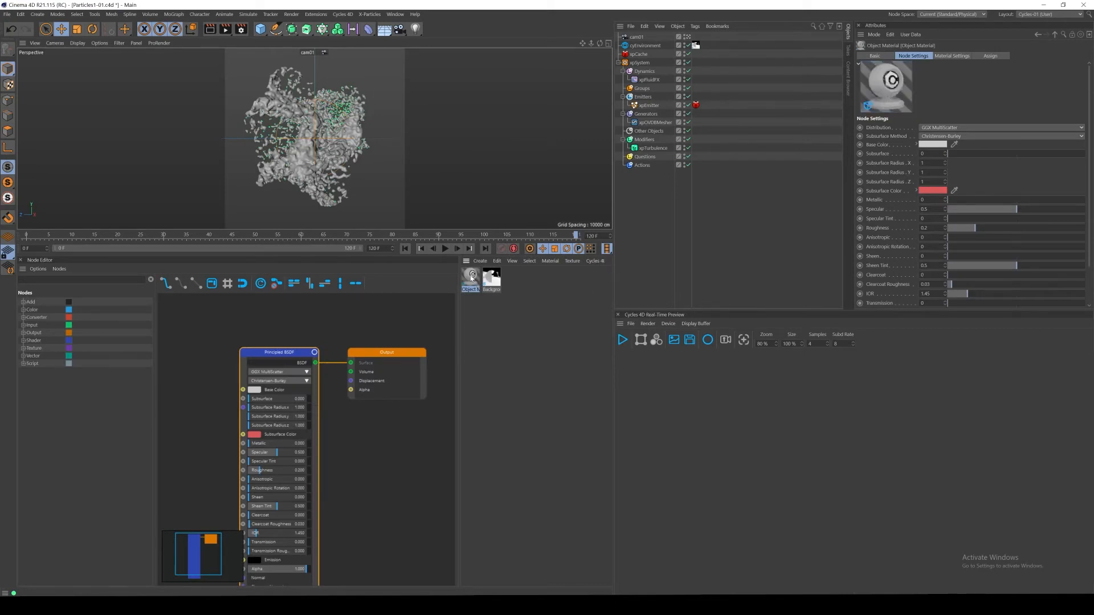
{"action": "left_click_drag", "start_coordinate": [471, 278], "coordinate": [649, 124]}
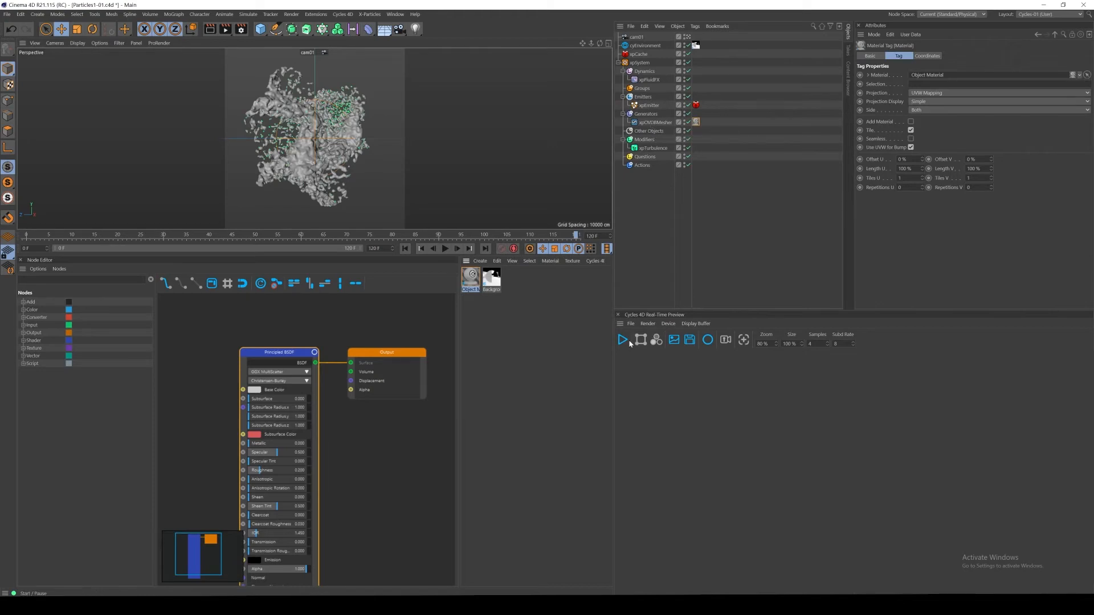
{"action": "key", "text": "ctrl+s"}
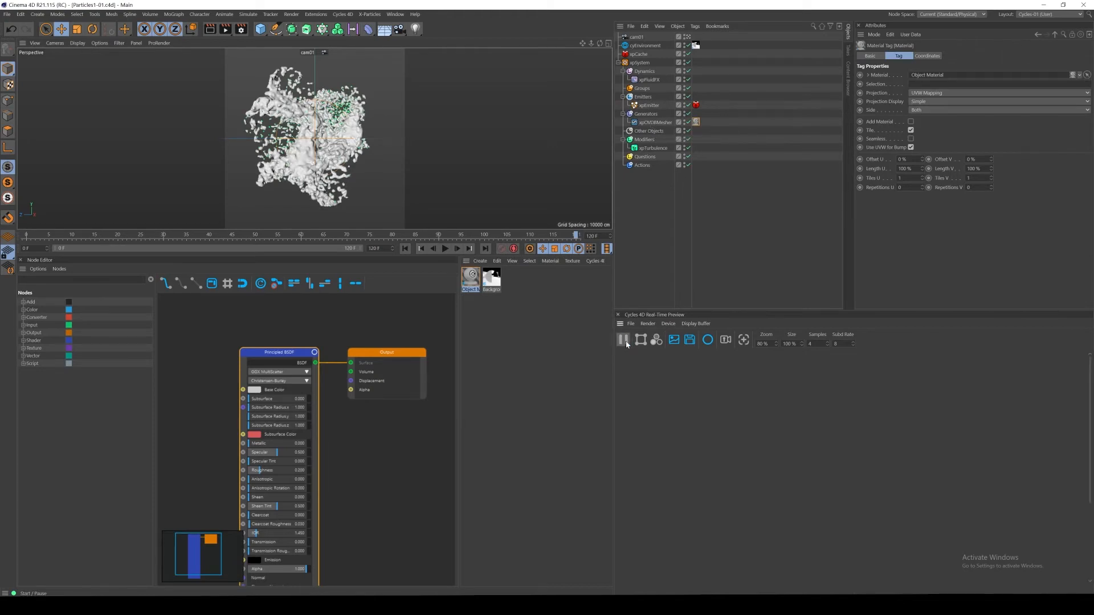
Start the Cycles 4D Real-Time Preview and turn off the cyEnvironment's Camera ray visibility
{"action": "left_click", "coordinate": [626, 344]}
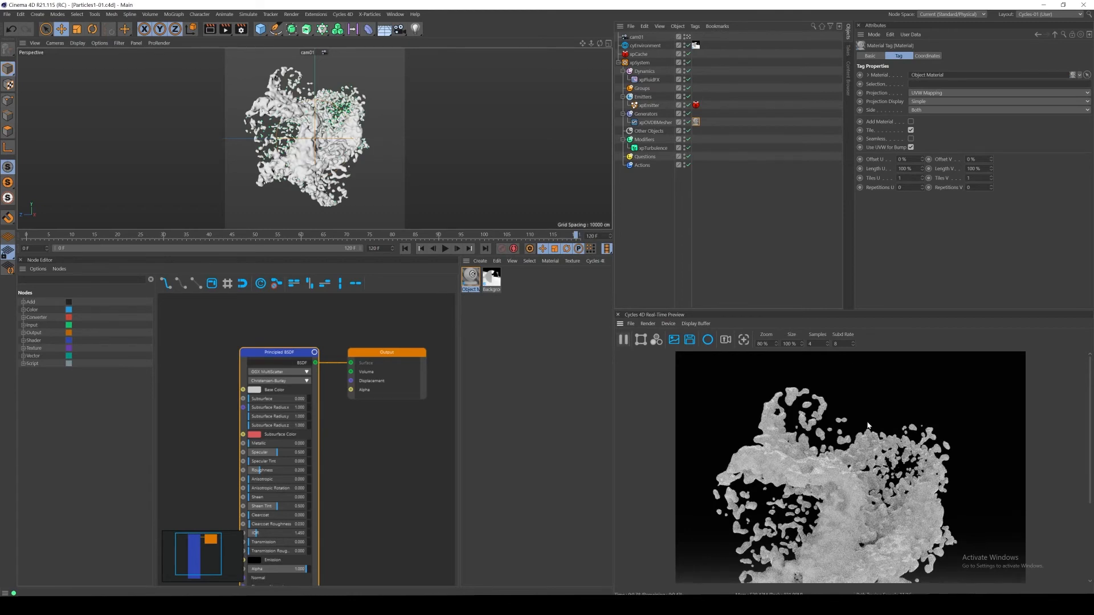
{"action": "left_click", "coordinate": [645, 45]}
{"action": "left_click", "coordinate": [899, 56]}
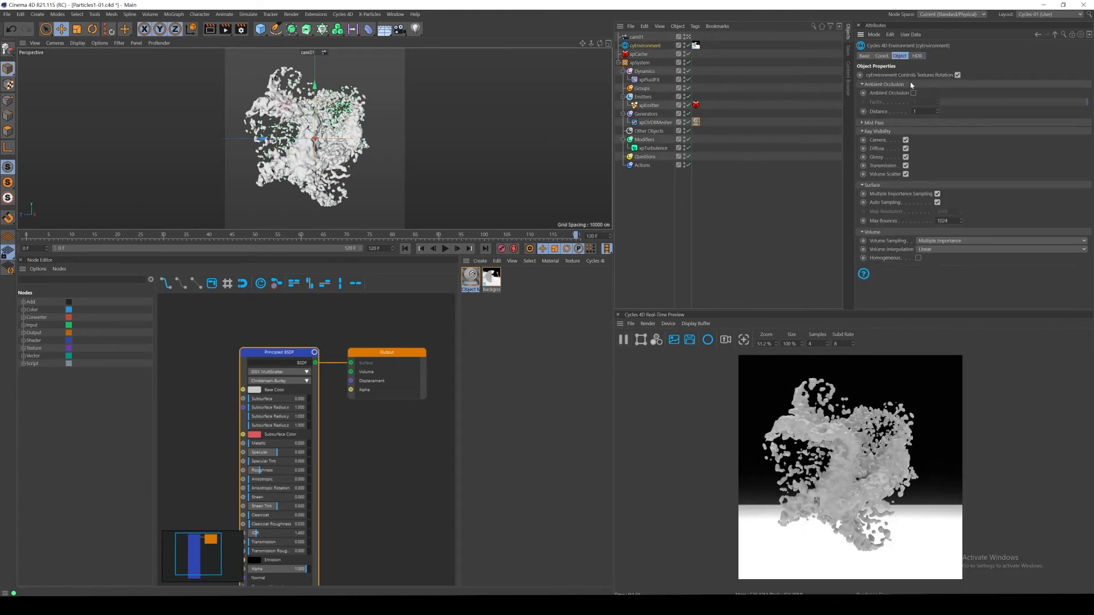
{"action": "left_click", "coordinate": [906, 141]}
{"action": "scroll", "coordinate": [871, 466], "scroll_direction": "up", "scroll_amount": 1}
{"action": "left_click_drag", "start_coordinate": [863, 460], "coordinate": [860, 413]}
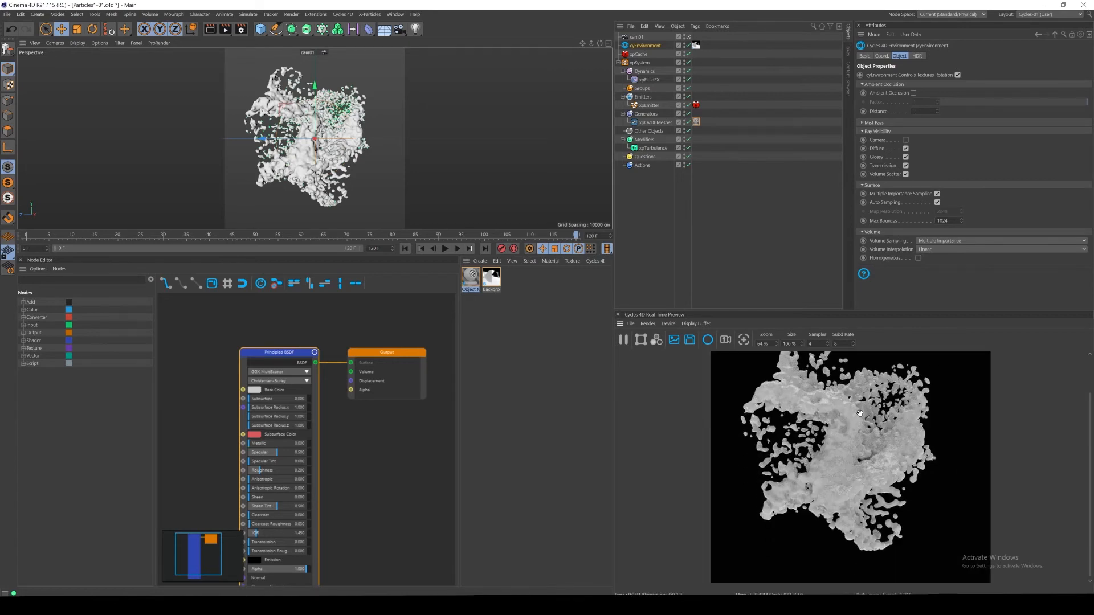
Set the Principled BSDF's Base Color to a dark brown
{"action": "left_click", "coordinate": [254, 390]}
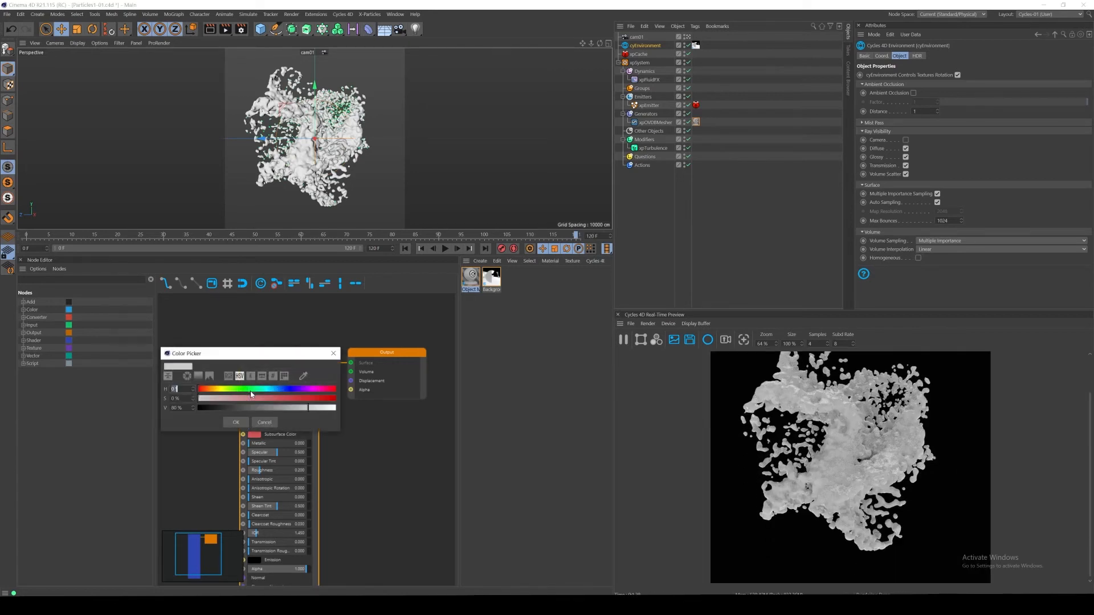
{"action": "left_click_drag", "start_coordinate": [257, 400], "coordinate": [322, 400]}
{"action": "left_click_drag", "start_coordinate": [210, 390], "coordinate": [226, 408]}
{"action": "left_click", "coordinate": [236, 422]}
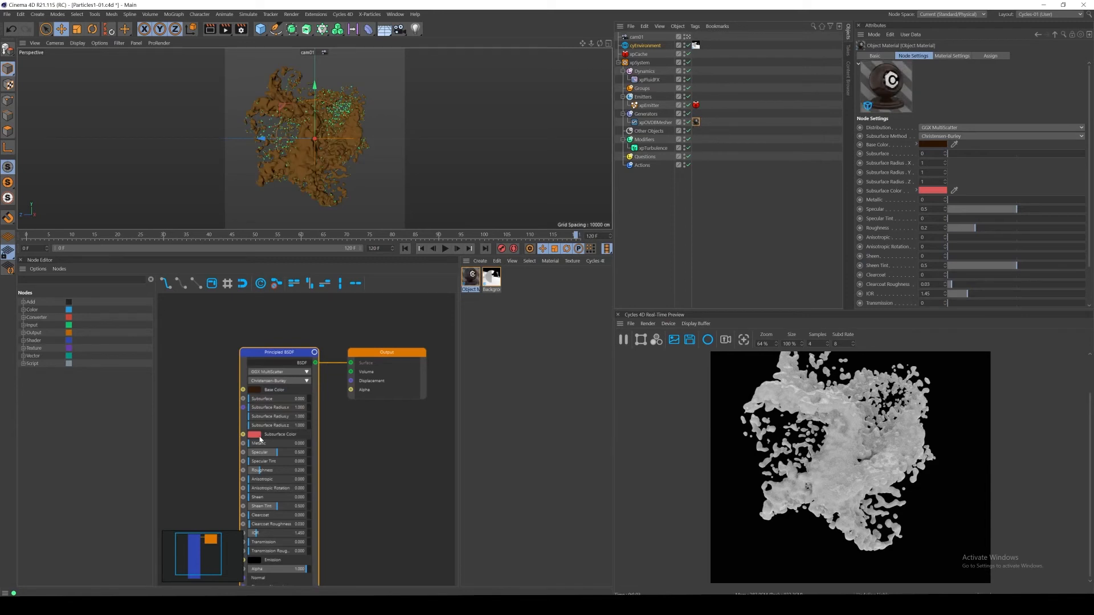
Set the Principled BSDF's Subsurface Color to a dark reddish brown
{"action": "left_click", "coordinate": [256, 434]}
{"action": "mouse_move", "coordinate": [227, 435]}
{"action": "left_mouse_down"}
{"action": "mouse_move", "coordinate": [286, 448]}
{"action": "mouse_move", "coordinate": [252, 448]}
{"action": "left_mouse_up"}
{"action": "key", "text": "Return"}
Set the Principled BSDF's Subsurface to about 0.045, refine its brown Base and Subsurface Colors, and save the scene
{"action": "left_click", "coordinate": [255, 390]}
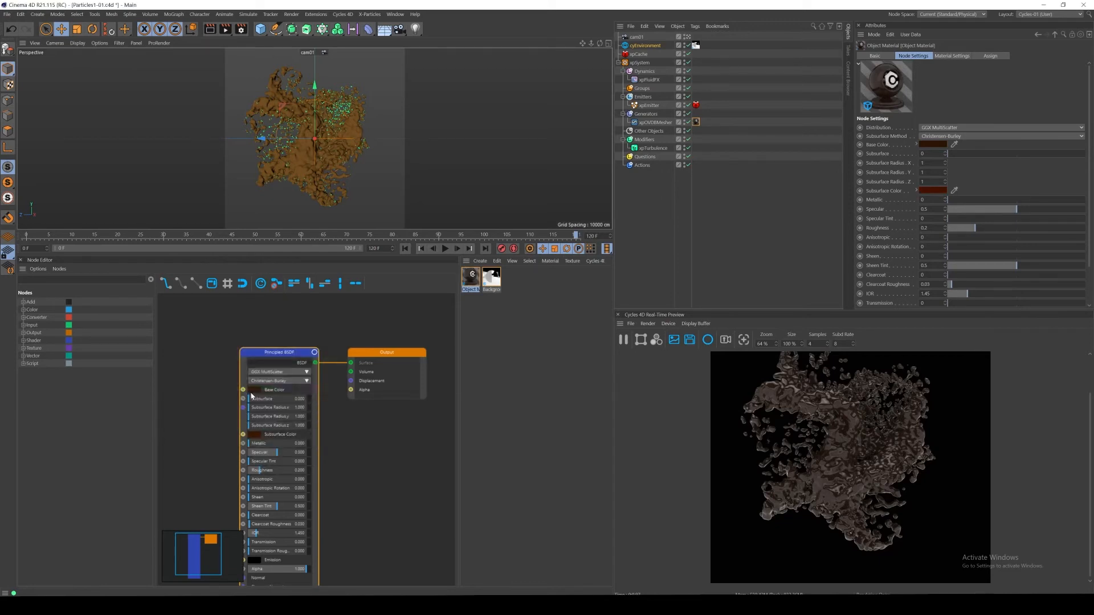
{"action": "left_click", "coordinate": [255, 389]}
{"action": "left_click", "coordinate": [251, 399]}
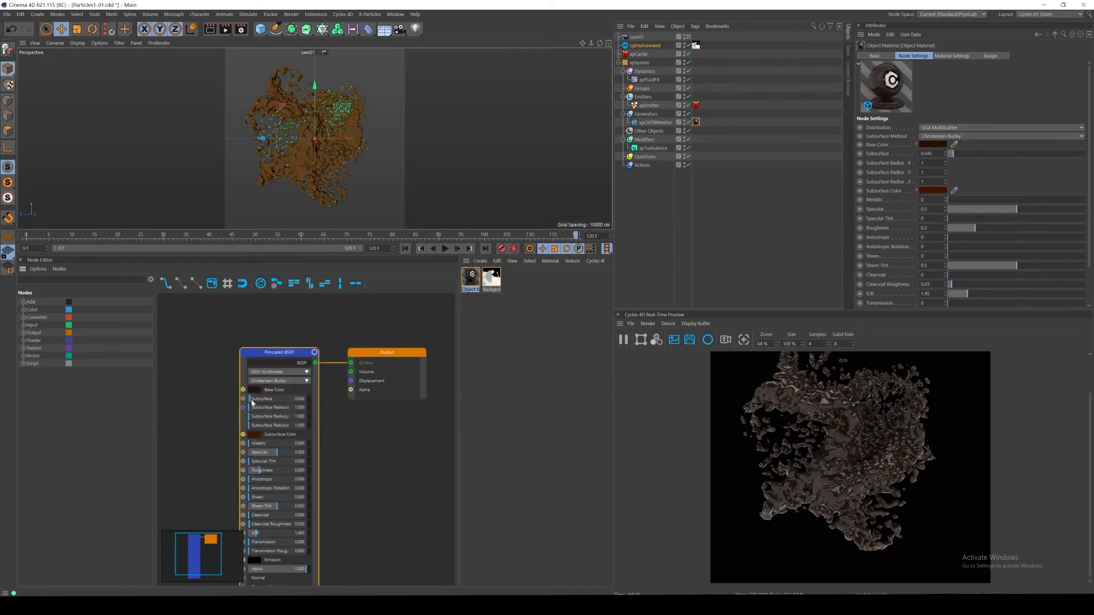
{"action": "left_click", "coordinate": [255, 434]}
{"action": "key", "text": "ctrl+s"}
Compare studio HDRIs in the real-time preview at frame 64 and apply HDRI_STUDIO_vol2_019 to the cyEnvironment
{"action": "left_click", "coordinate": [319, 235]}
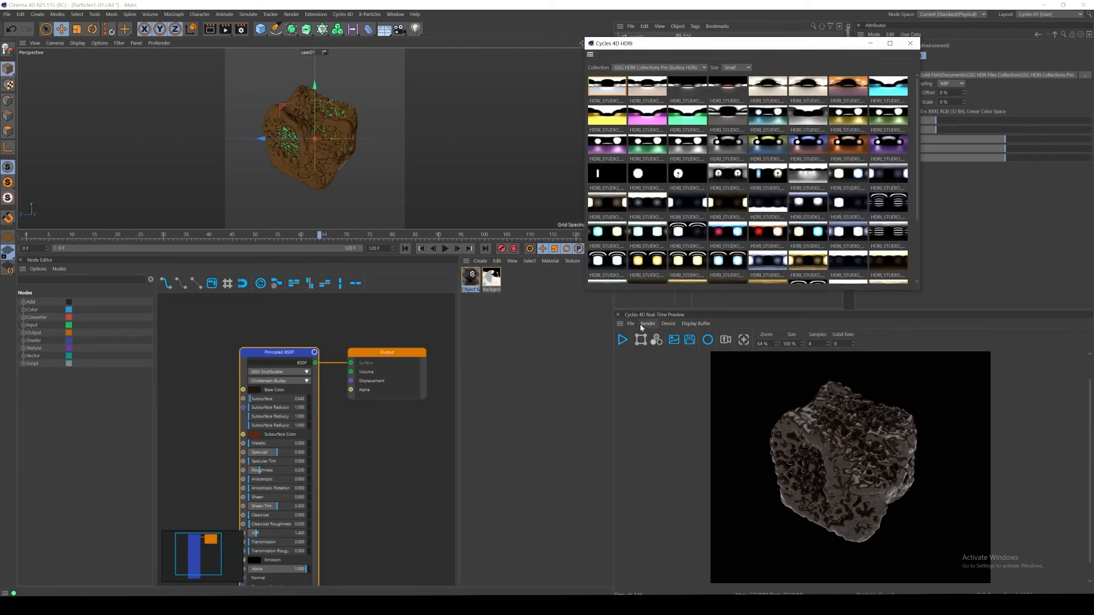
{"action": "left_click", "coordinate": [623, 340]}
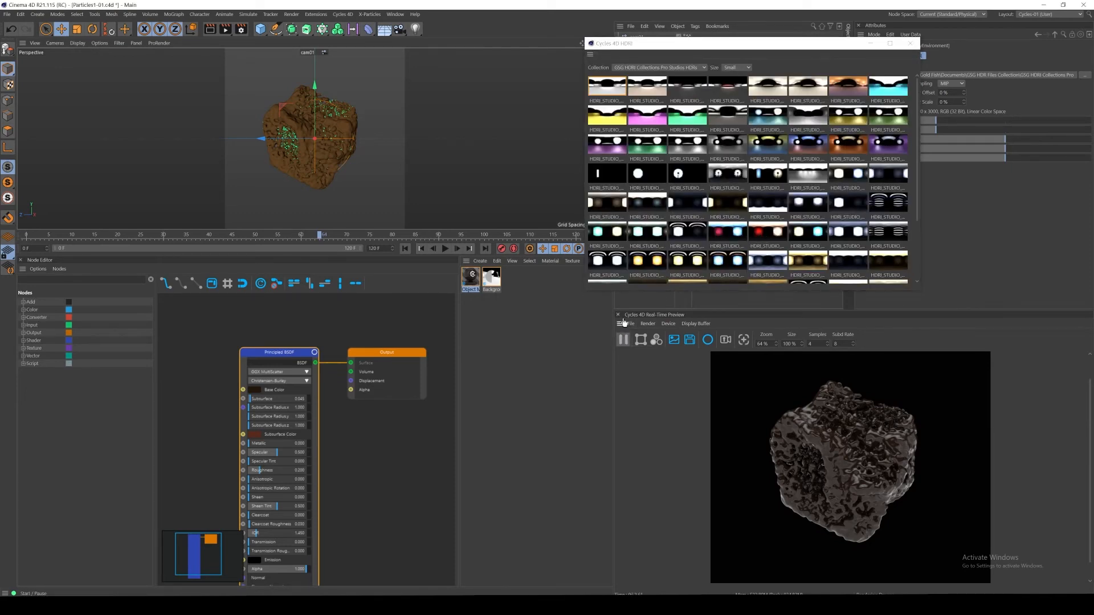
{"action": "left_click", "coordinate": [643, 198]}
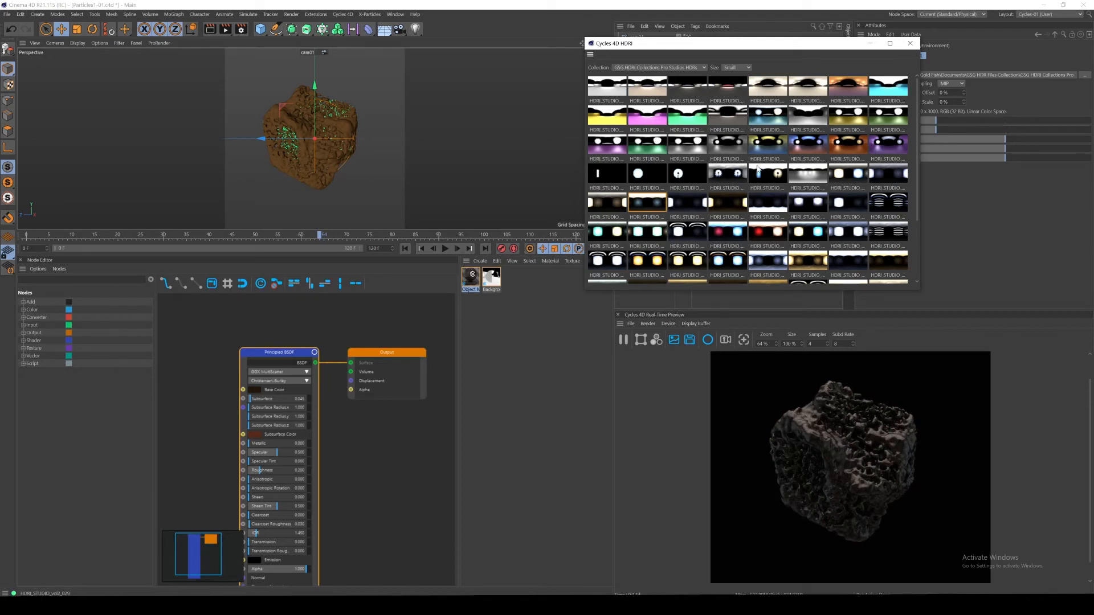
{"action": "left_click", "coordinate": [834, 143]}
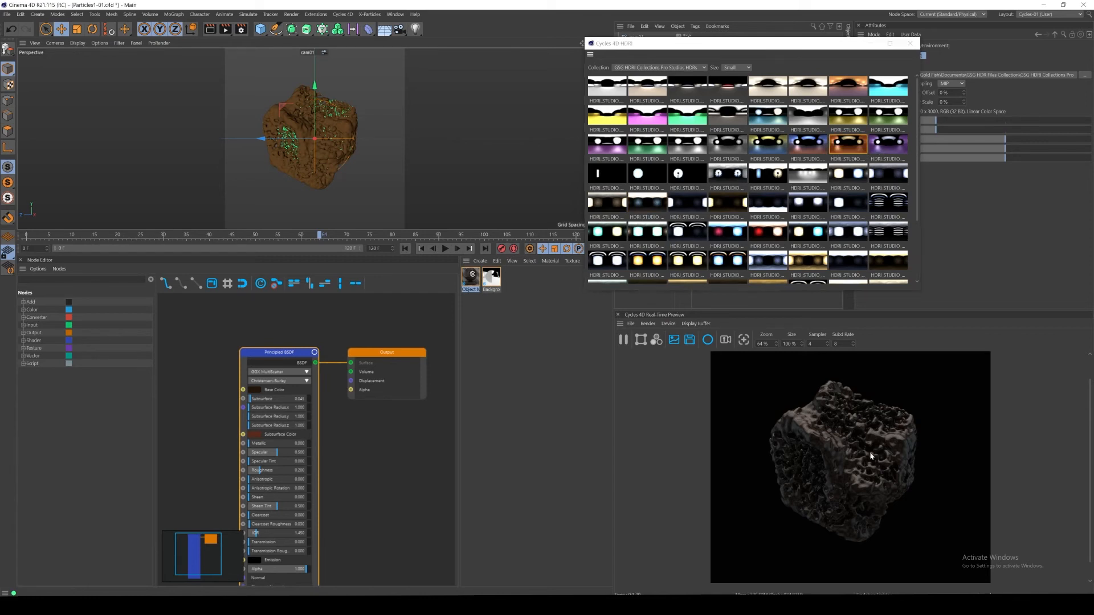
{"action": "scroll", "coordinate": [862, 394], "scroll_direction": "up", "scroll_amount": 3}
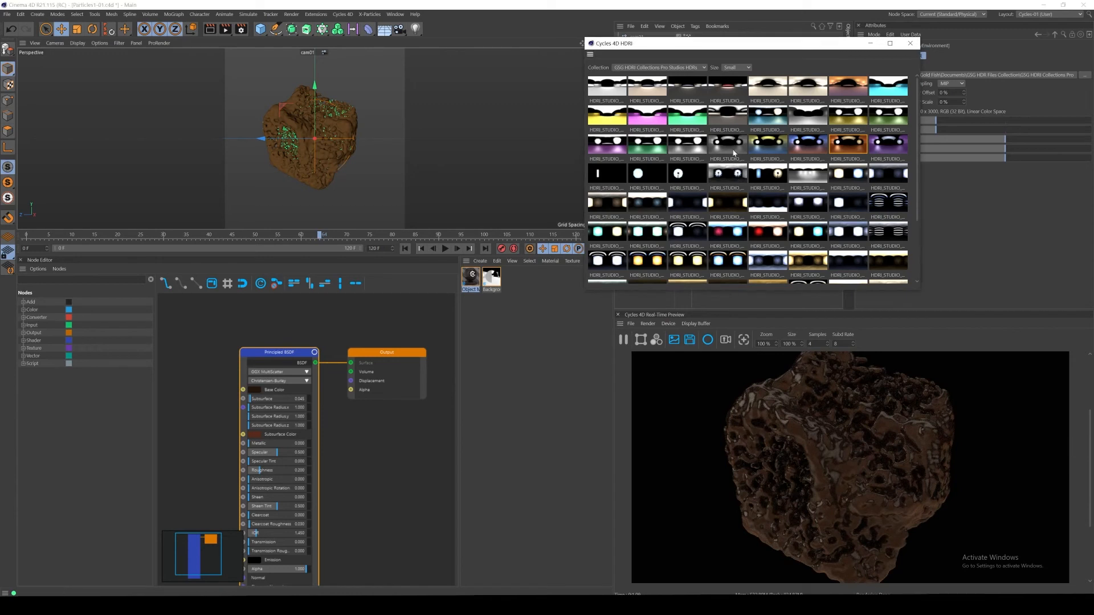
{"action": "left_click", "coordinate": [688, 148]}
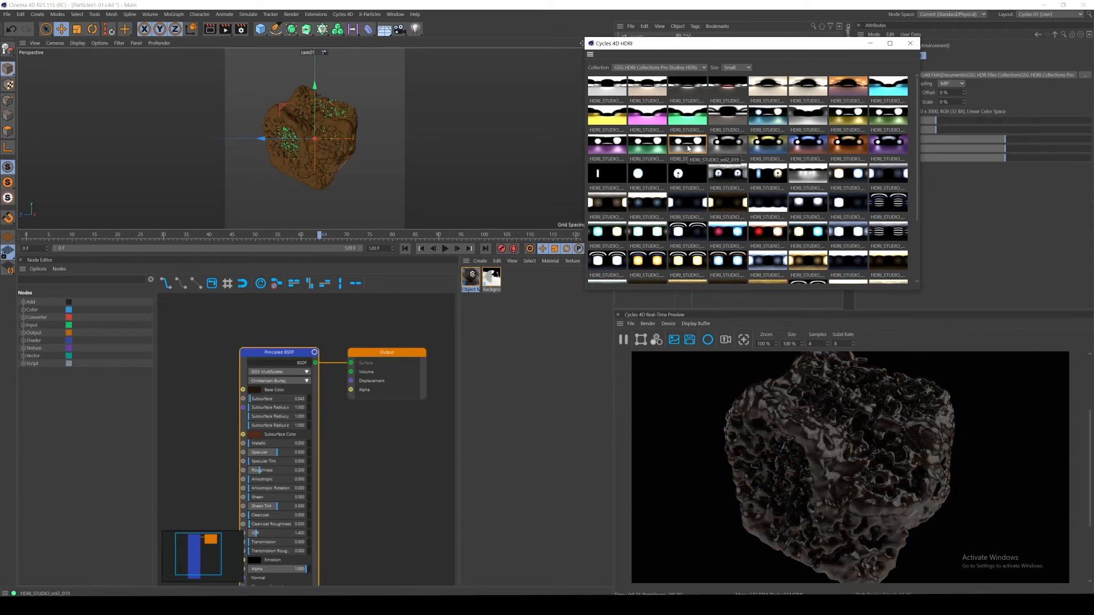
{"action": "left_click", "coordinate": [795, 419]}
{"action": "scroll", "coordinate": [794, 422], "scroll_direction": "down", "scroll_amount": 2}
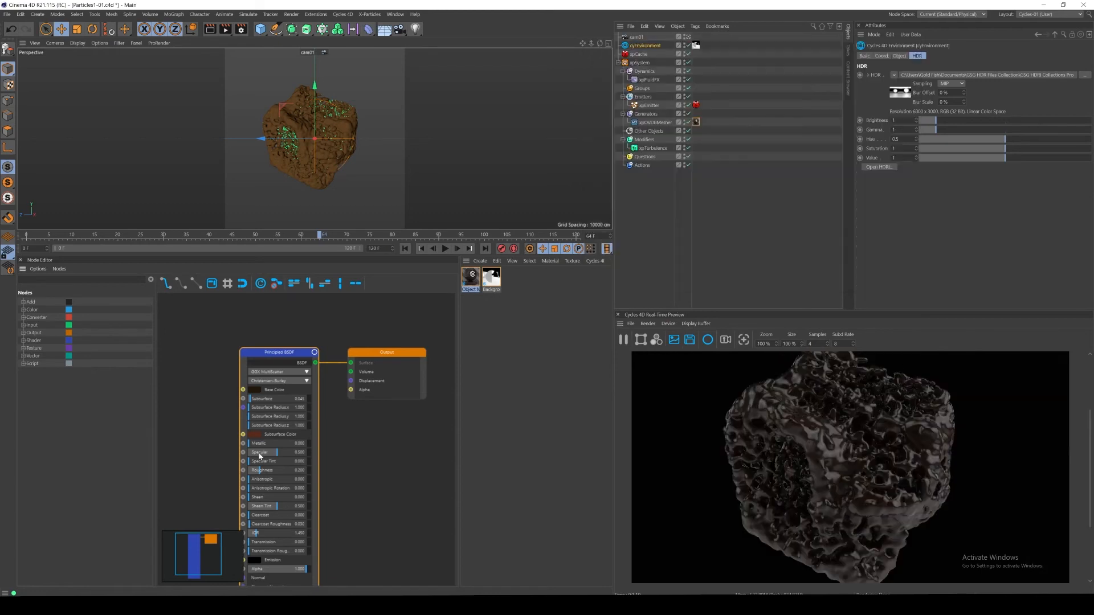
Set the Principled BSDF's Specular to about 0.03 and its Subsurface to about 0.085
{"action": "left_click", "coordinate": [251, 455]}
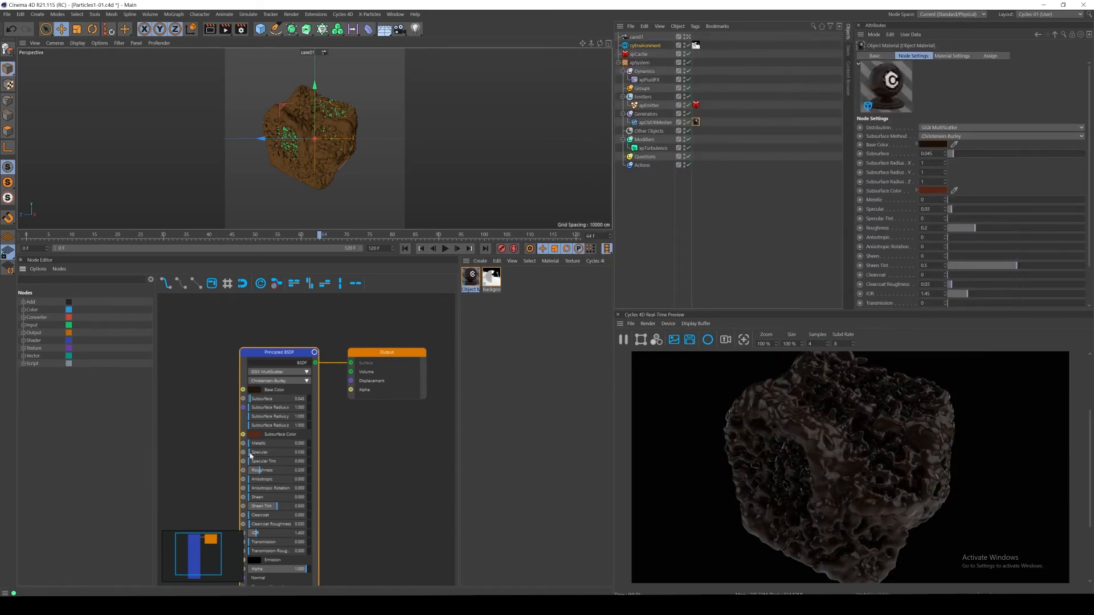
{"action": "scroll", "coordinate": [771, 459], "scroll_direction": "down", "scroll_amount": 2}
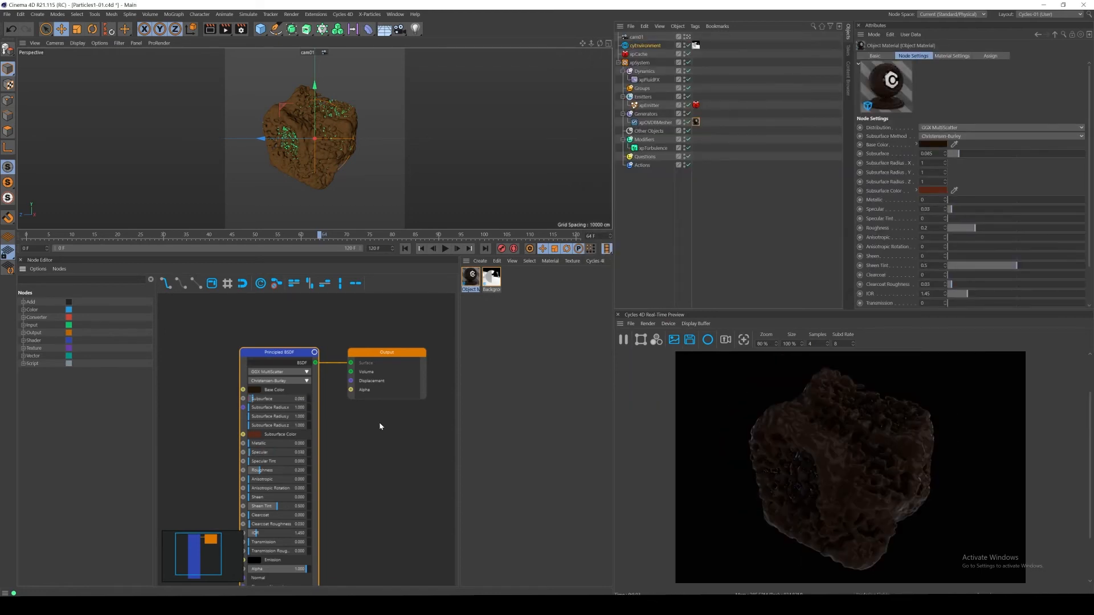
Set the Strength of the xpOVDBMesher's Gaussian filter to 75 and play the simulation through to frame 107
{"action": "left_click", "coordinate": [656, 122]}
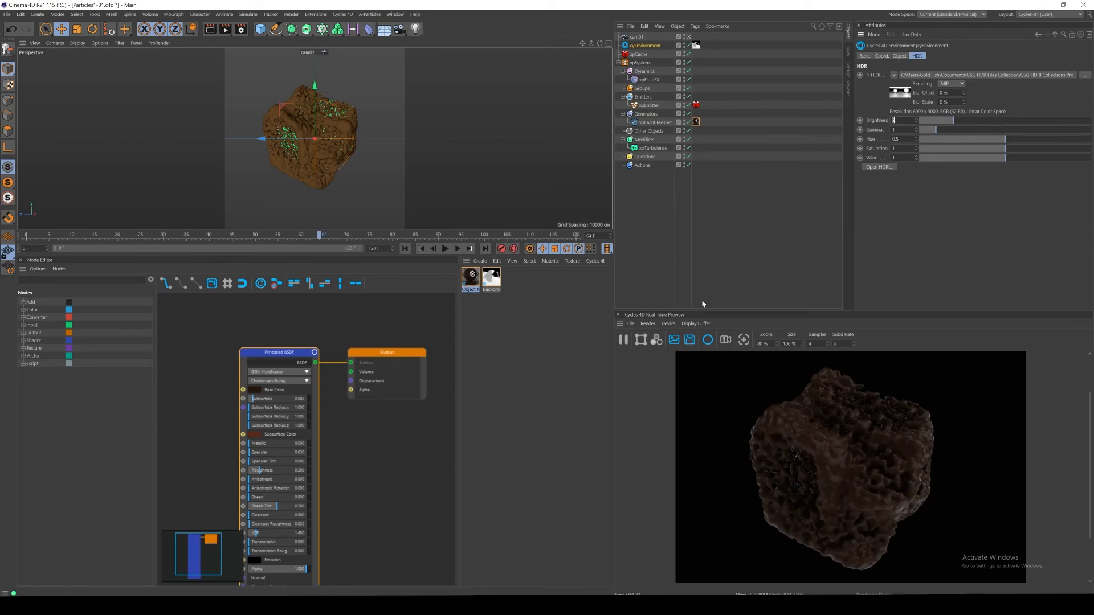
{"action": "left_click", "coordinate": [910, 127]}
{"action": "left_click_drag", "start_coordinate": [1004, 174], "coordinate": [1046, 175]}
{"action": "left_click", "coordinate": [623, 341]}
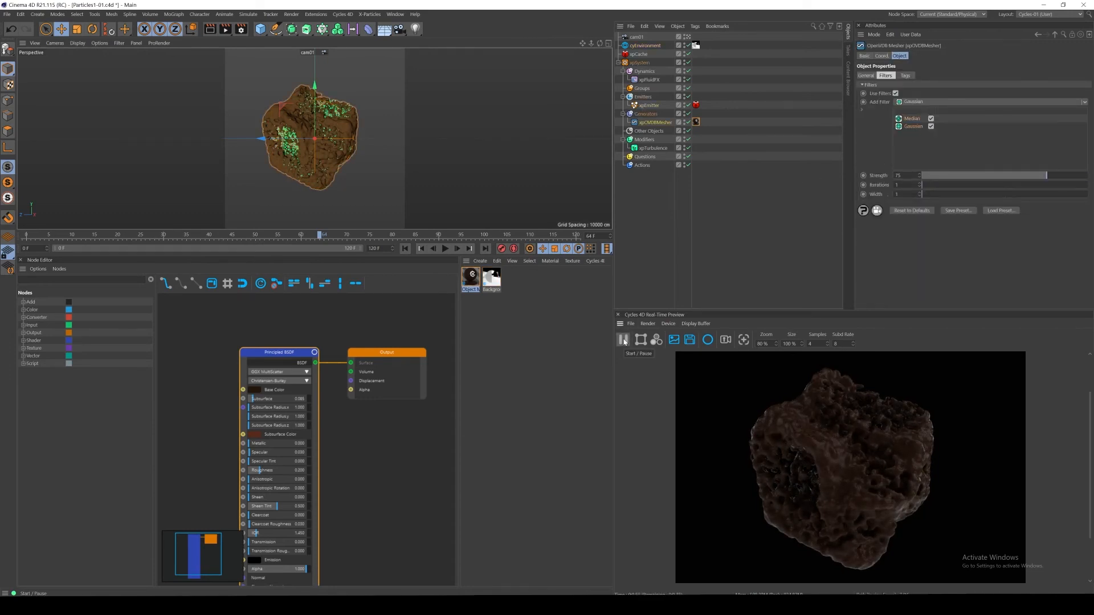
{"action": "key", "text": "F8"}
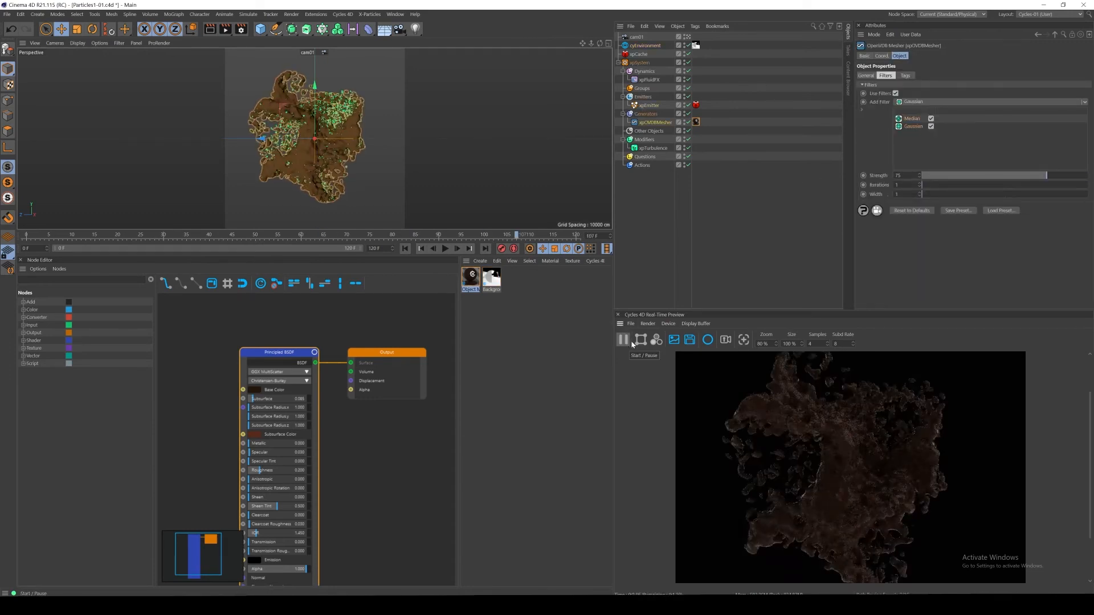
Set the fluid material's Transmission to about 0.059 and its Specular to about 0.012
{"action": "left_click", "coordinate": [471, 278]}
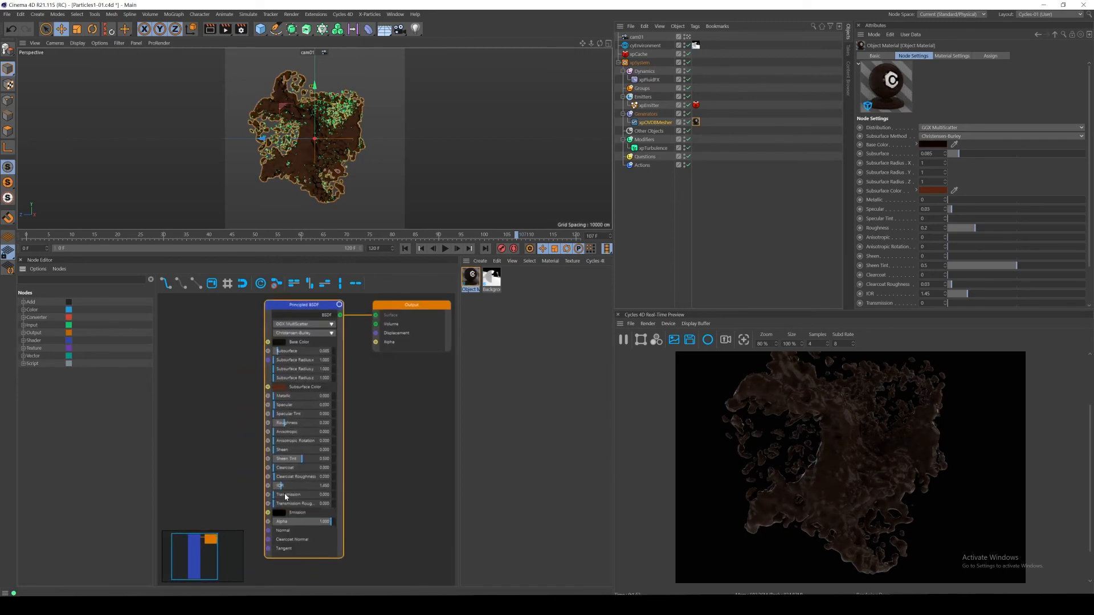
{"action": "left_click_drag", "start_coordinate": [285, 497], "coordinate": [288, 497]}
{"action": "left_click_drag", "start_coordinate": [285, 405], "coordinate": [279, 405]}
{"action": "scroll", "coordinate": [855, 452], "scroll_direction": "up", "scroll_amount": 1}
Set the render output to a manual range from frame 0 to 110 with a frame step of 2, and render it
{"action": "key", "text": "ctrl+b"}
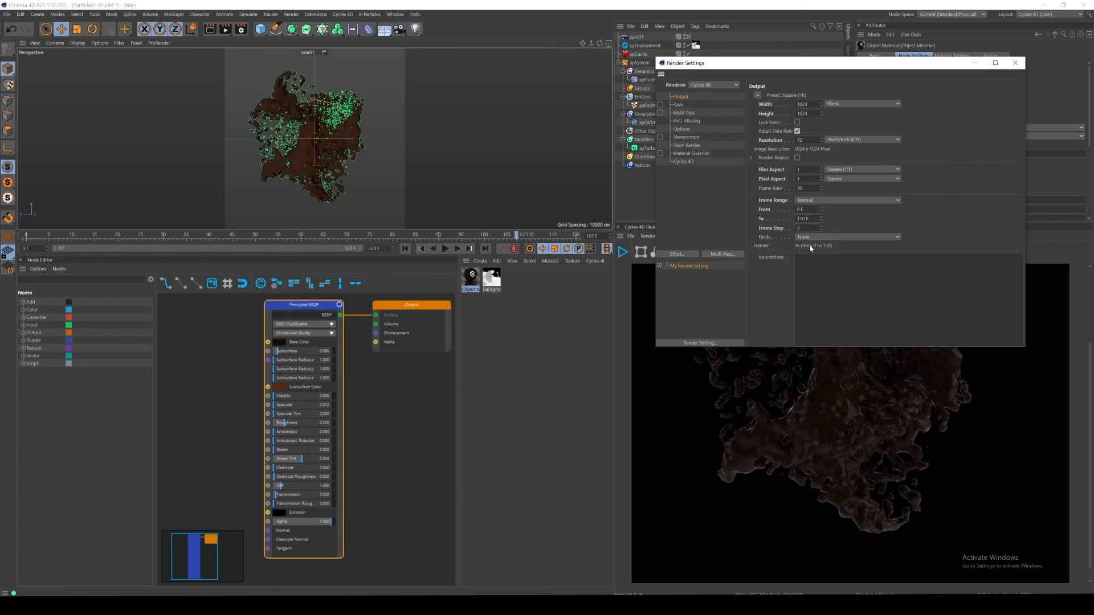
{"action": "key", "text": "shift+r"}
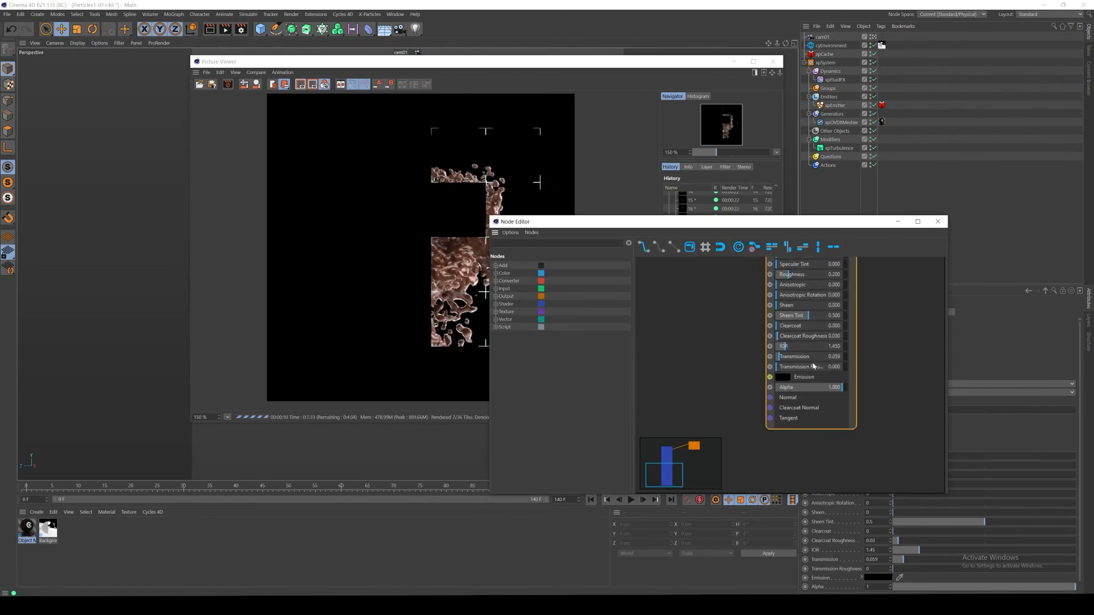
Set the Principled BSDF's IOR to 1.32 and its Transmission to 0.15
{"action": "double_click", "coordinate": [845, 346]}
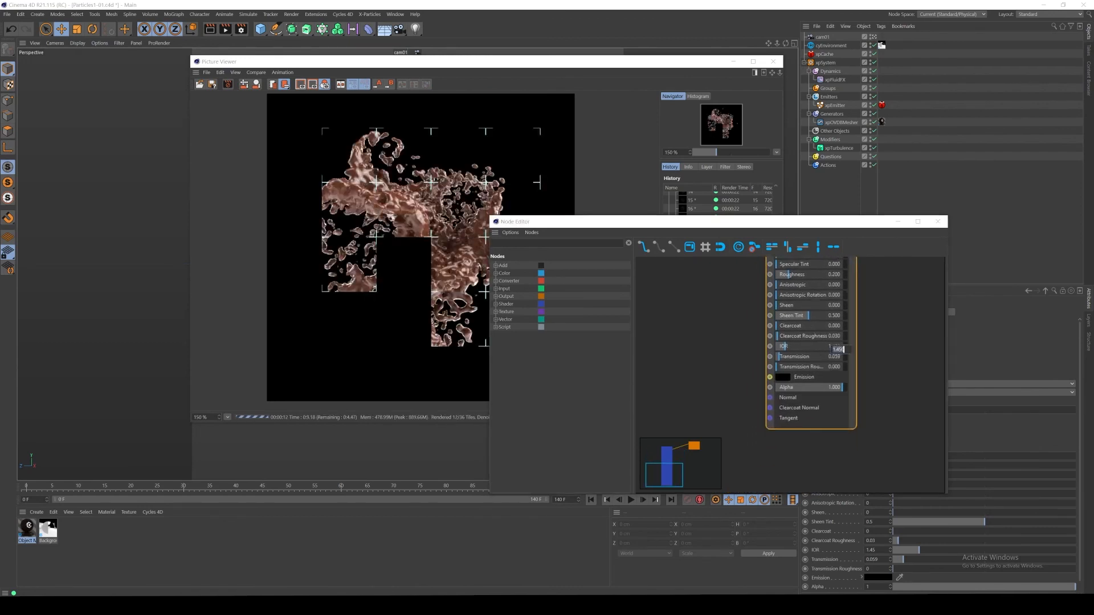
{"action": "type", "text": "1.32"}
{"action": "key", "text": "Return"}
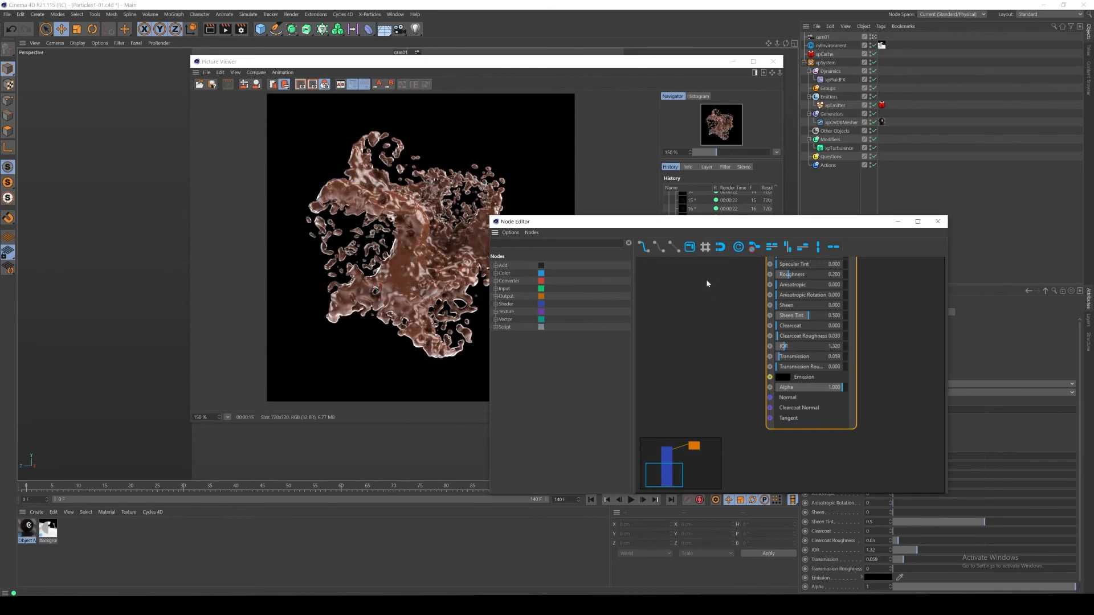
{"action": "left_click_drag", "start_coordinate": [663, 228], "coordinate": [688, 281]}
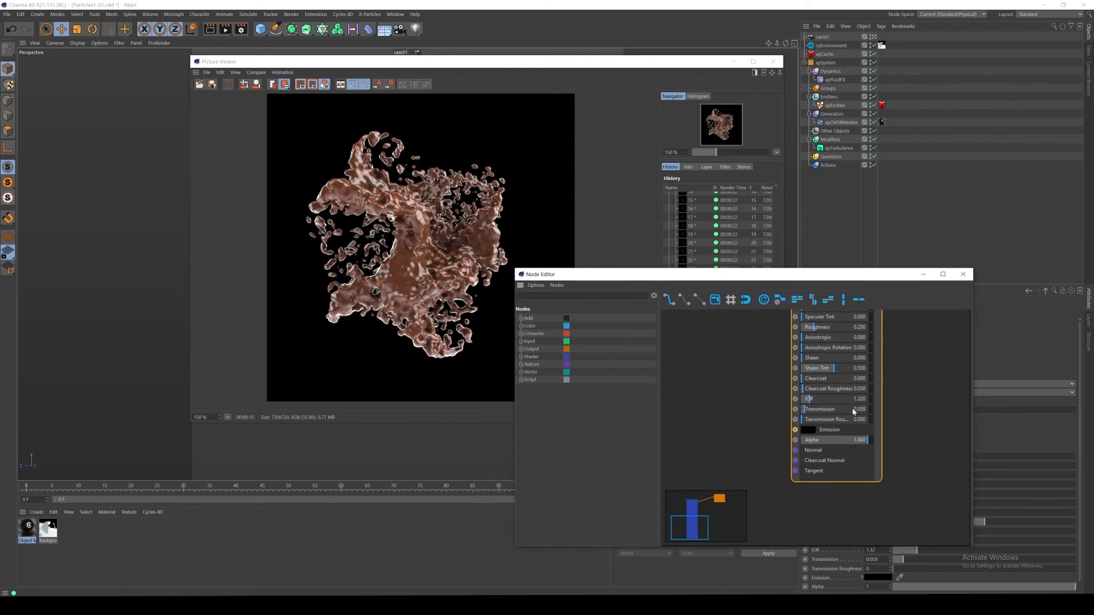
{"action": "double_click", "coordinate": [870, 412]}
{"action": "type", "text": ".15"}
{"action": "key", "text": "Return"}
Render frame 110 with the changed material and compare it with the previous render in the Picture Viewer history
{"action": "left_click", "coordinate": [440, 234]}
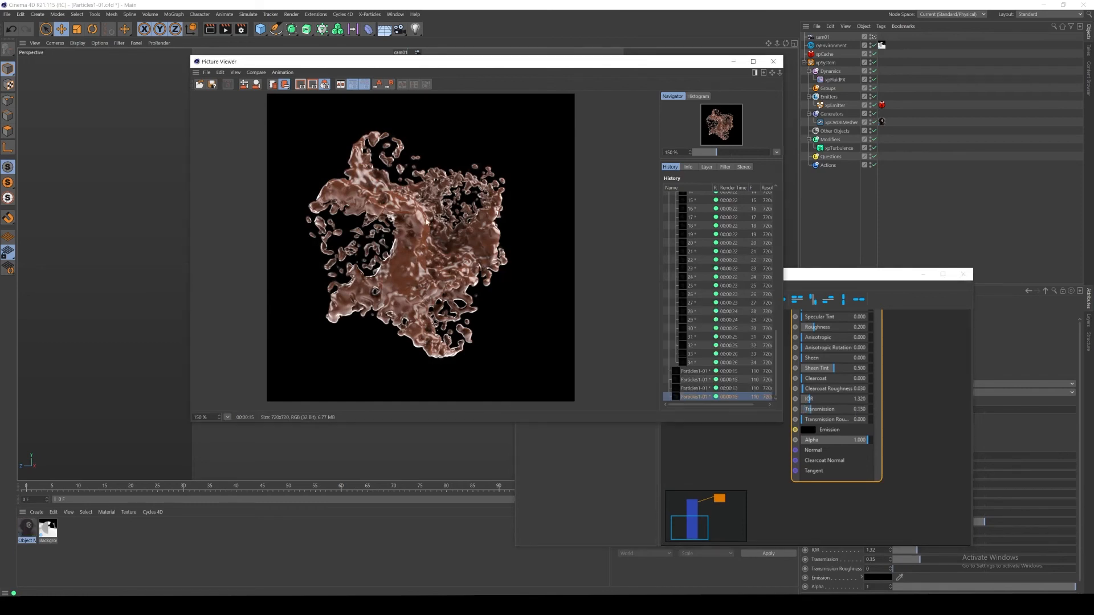
{"action": "left_click_drag", "start_coordinate": [531, 70], "coordinate": [452, 90]}
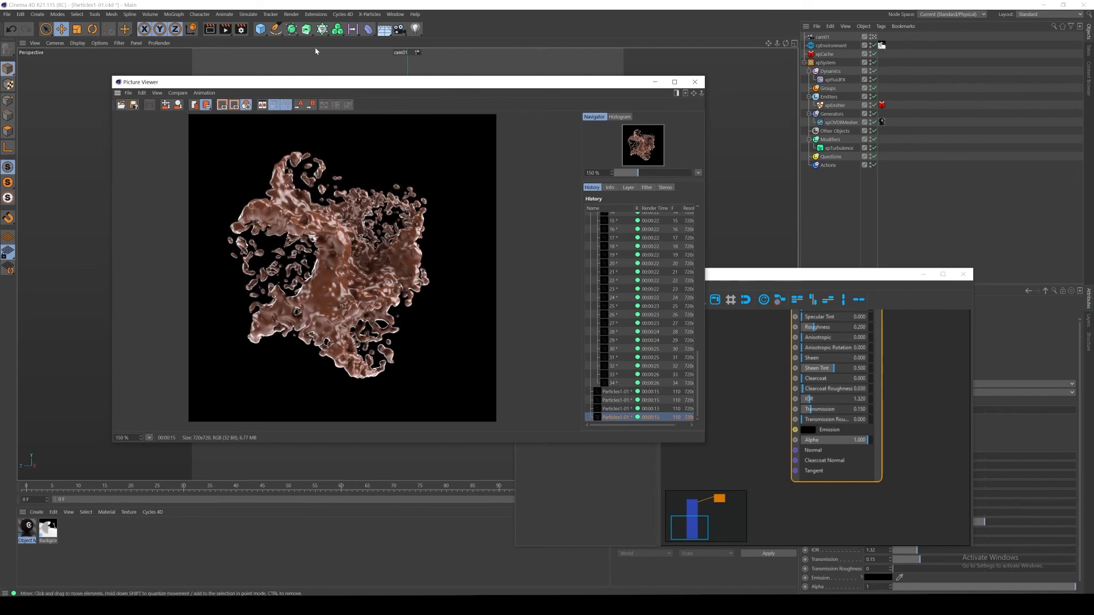
{"action": "left_click", "coordinate": [230, 38]}
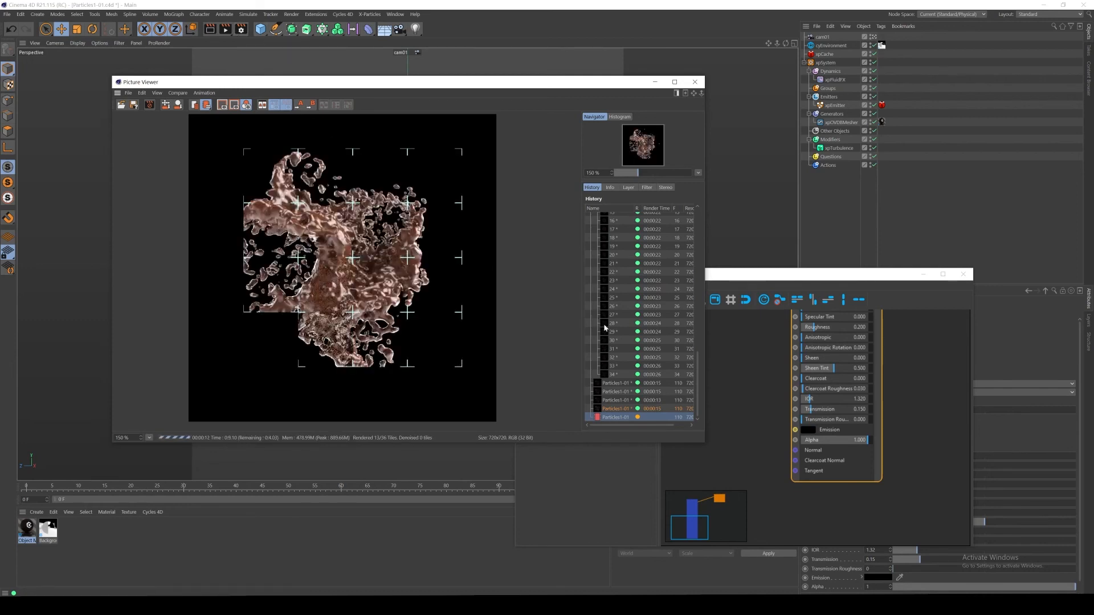
{"action": "left_click", "coordinate": [615, 409]}
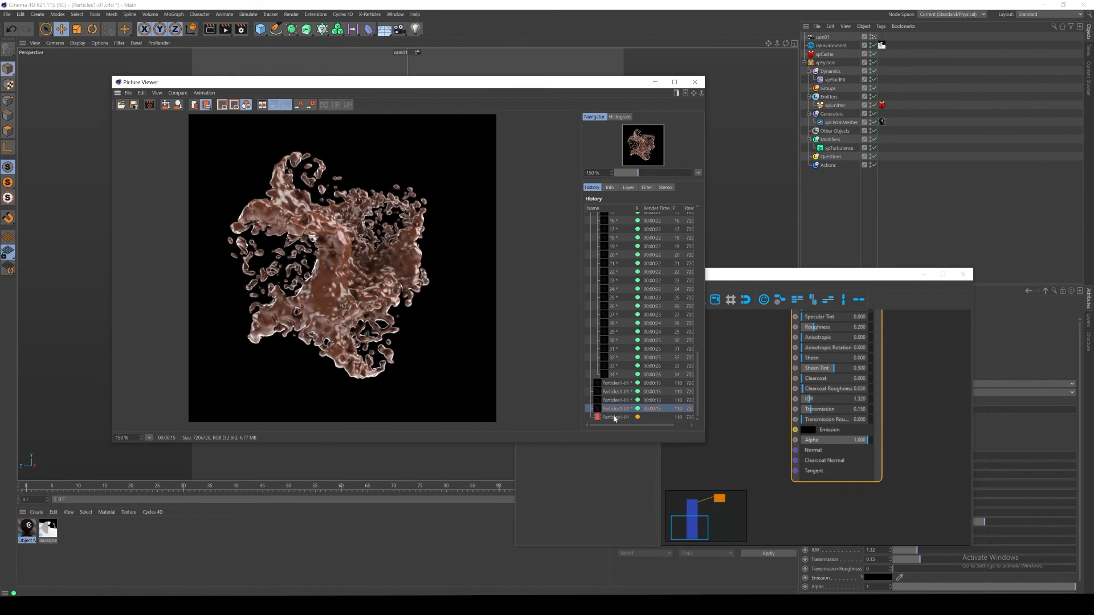
{"action": "left_click", "coordinate": [616, 417]}
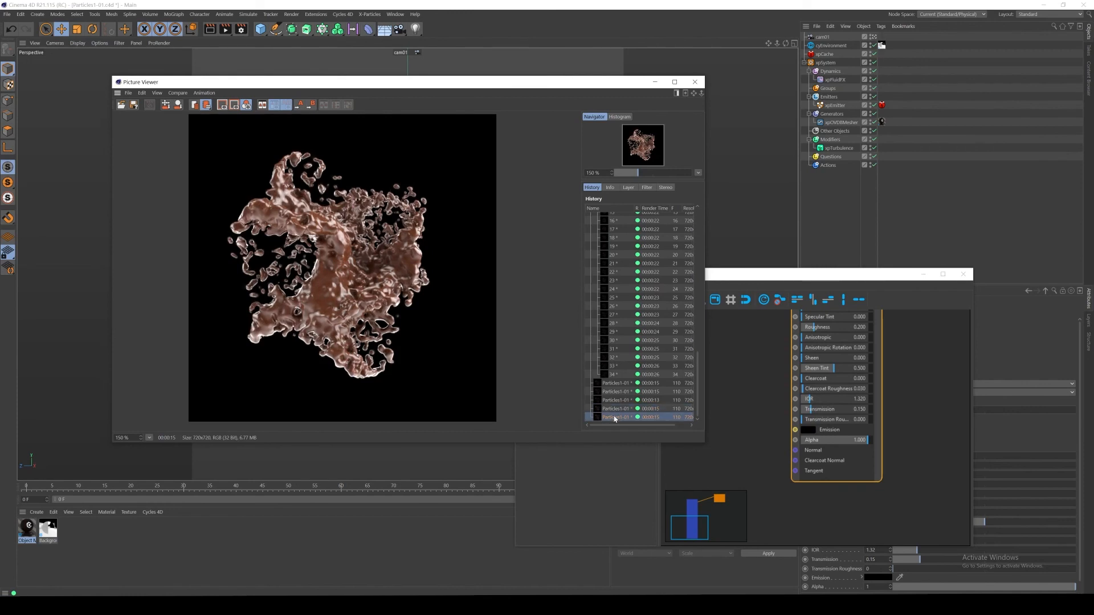
{"action": "left_click", "coordinate": [613, 409]}
{"action": "left_click", "coordinate": [613, 418]}
Try a Transmission of 0.5 and render frame 110 to compare it with the previous render
{"action": "double_click", "coordinate": [868, 410]}
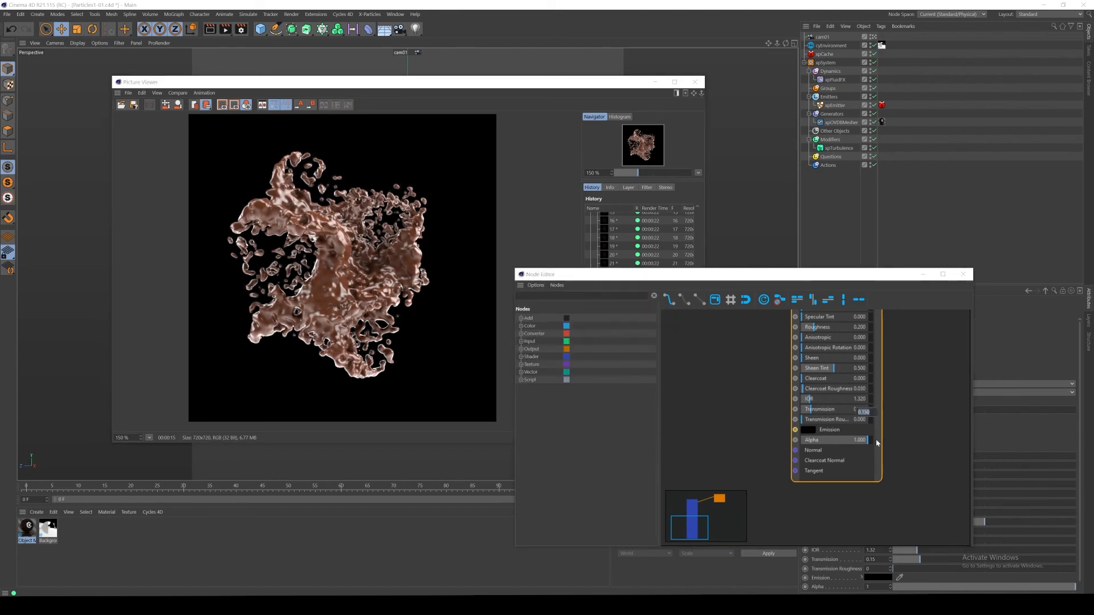
{"action": "type", "text": ".5"}
{"action": "key", "text": "Return"}
{"action": "left_click", "coordinate": [437, 244]}
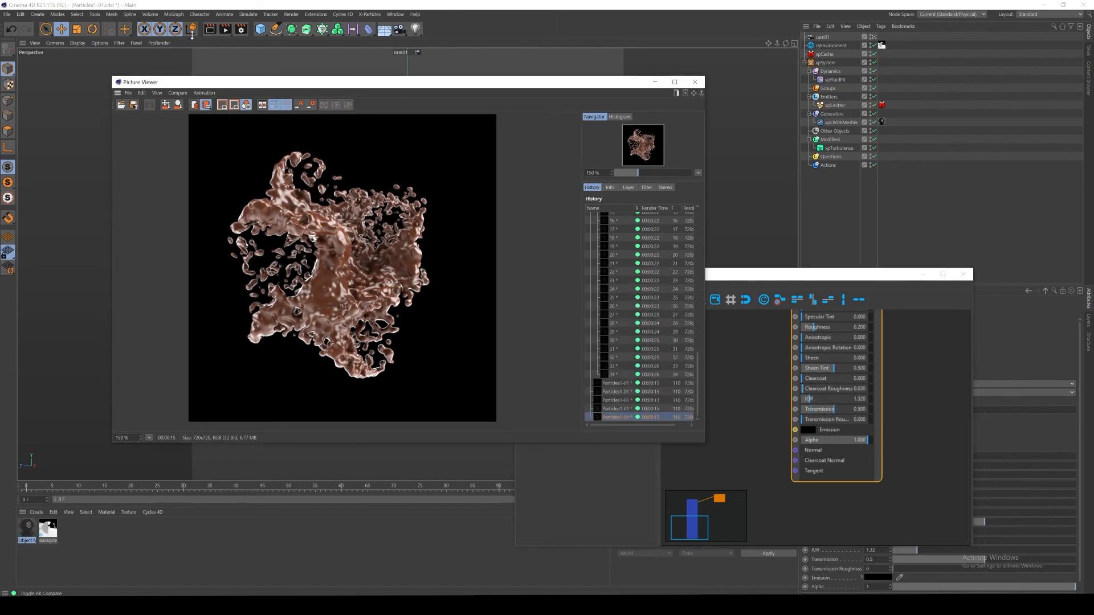
{"action": "left_click", "coordinate": [227, 31]}
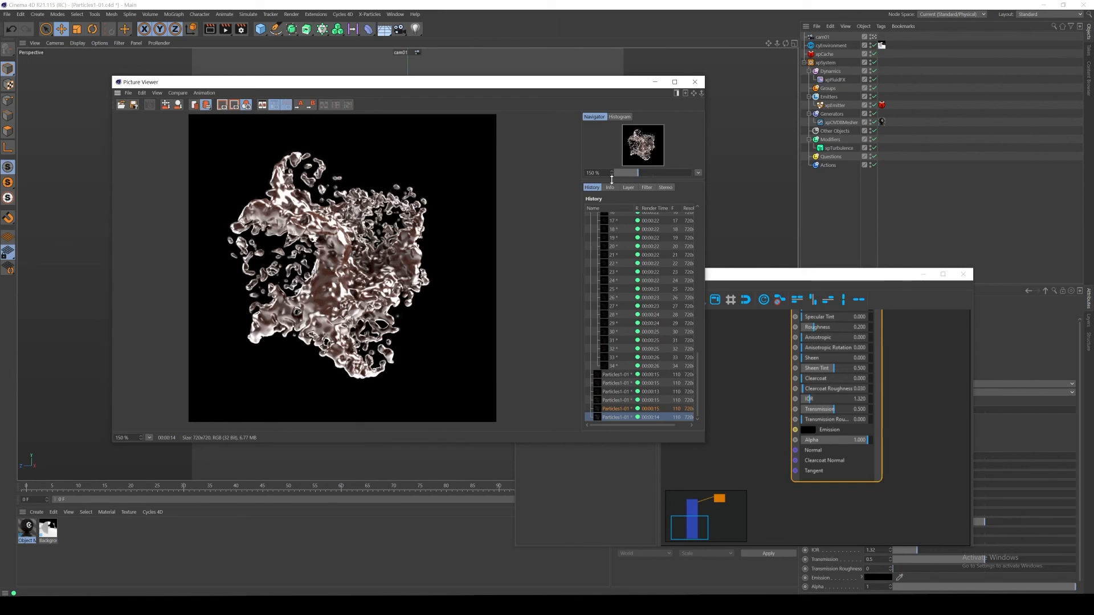
{"action": "left_click", "coordinate": [619, 409]}
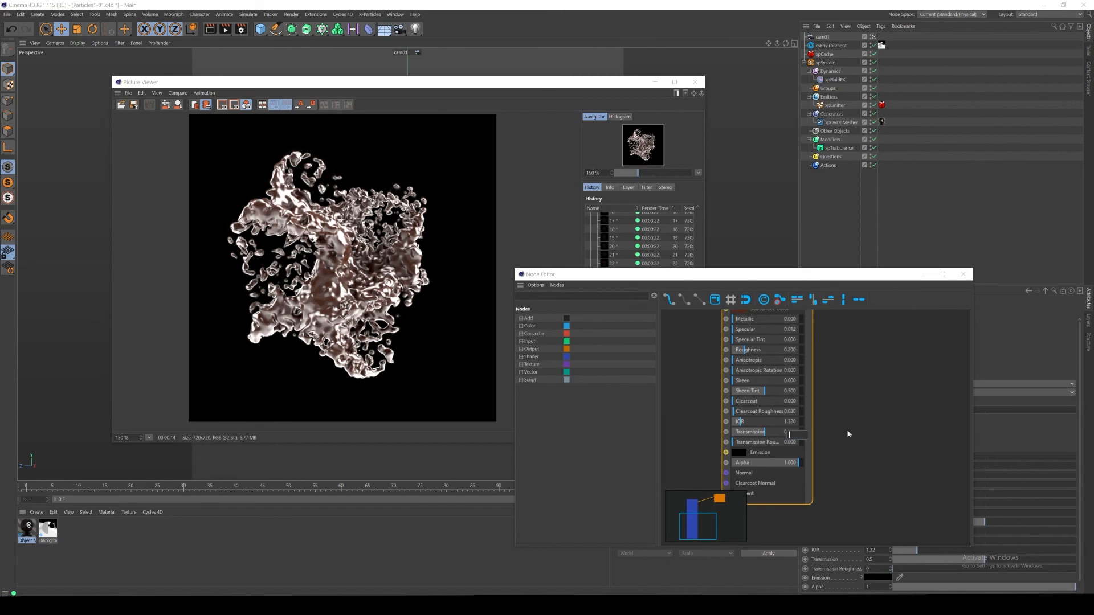
Set the Transmission to 0.1, render frame 110 again, and view frame 14 of the rendered sequence
{"action": "type", "text": ".1"}
{"action": "key", "text": "Return"}
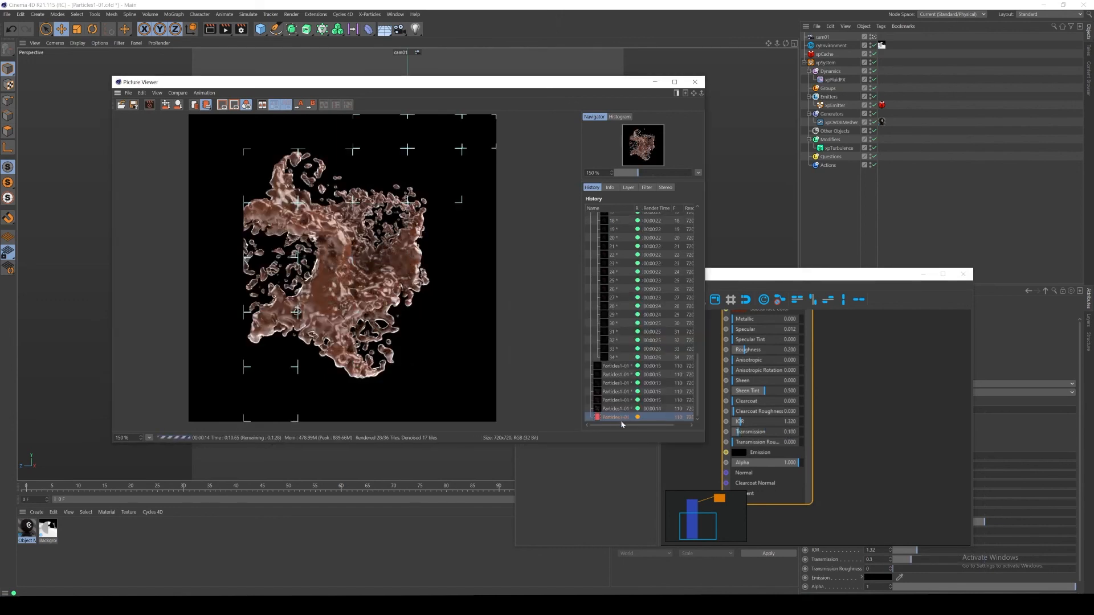
{"action": "scroll", "coordinate": [623, 359], "scroll_direction": "up", "scroll_amount": 4}
{"action": "left_click", "coordinate": [623, 289]}
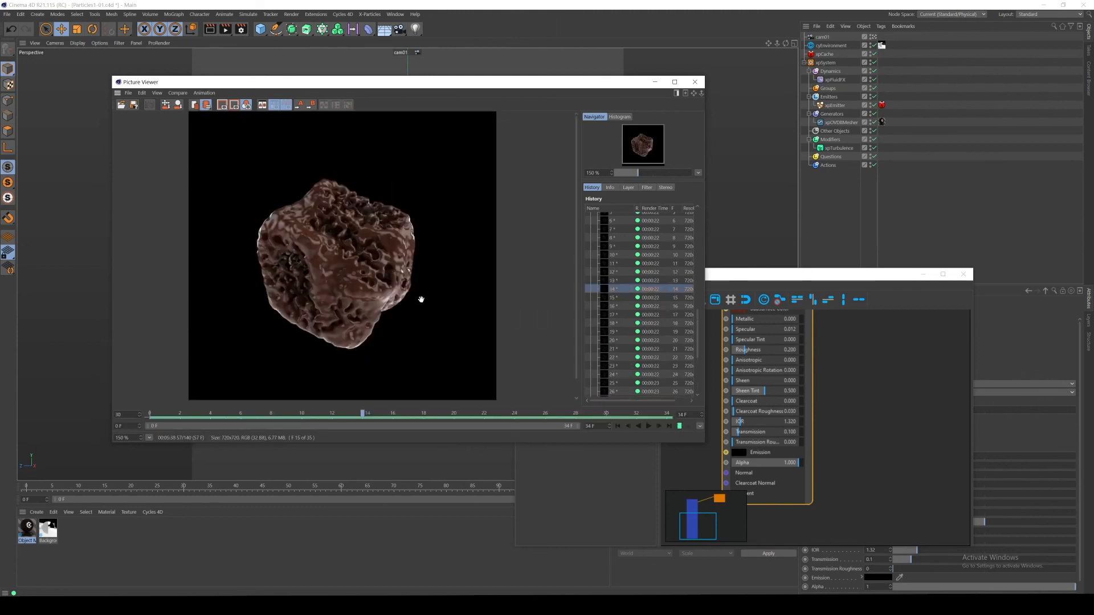
Check the Cycles 4D sampling, denoising and save settings, and set the output frame range to start at frame 0
{"action": "scroll", "coordinate": [421, 300], "scroll_direction": "up", "scroll_amount": 2}
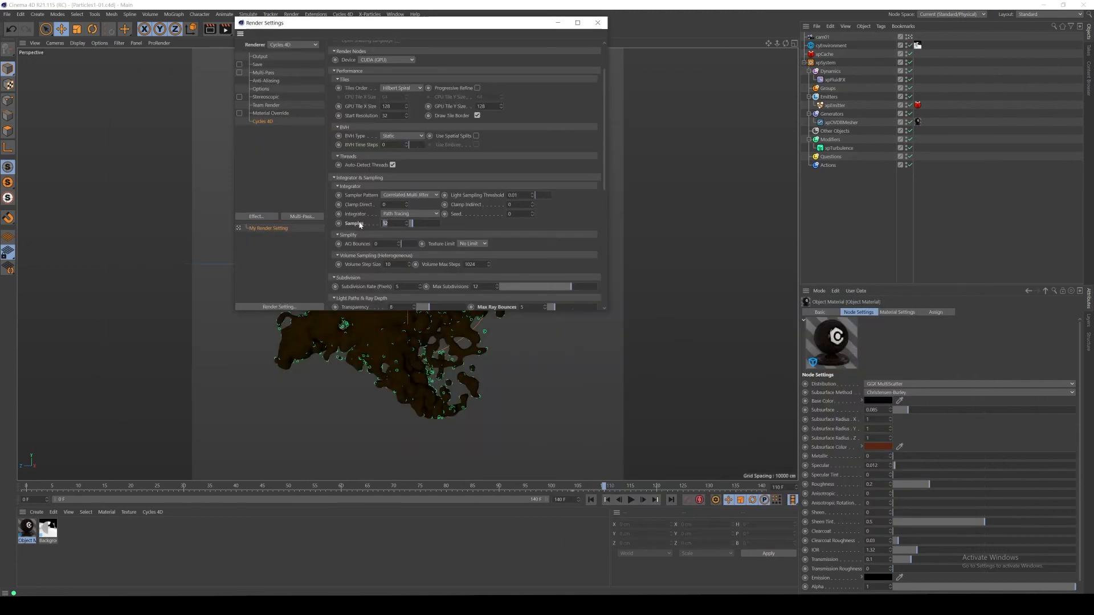
{"action": "scroll", "coordinate": [347, 206], "scroll_direction": "up", "scroll_amount": 3}
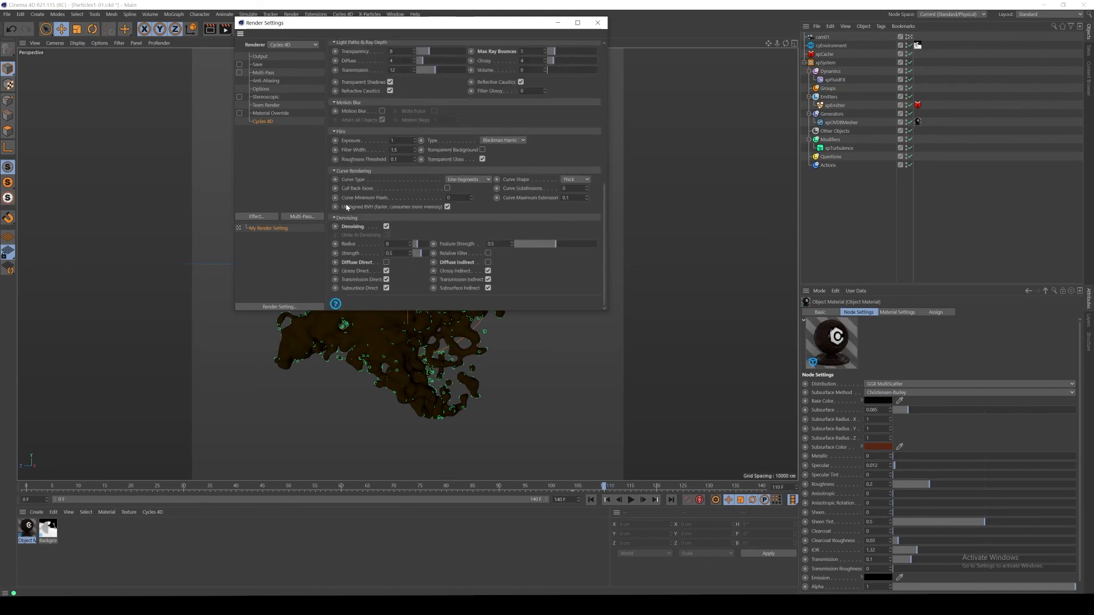
{"action": "left_click", "coordinate": [261, 57]}
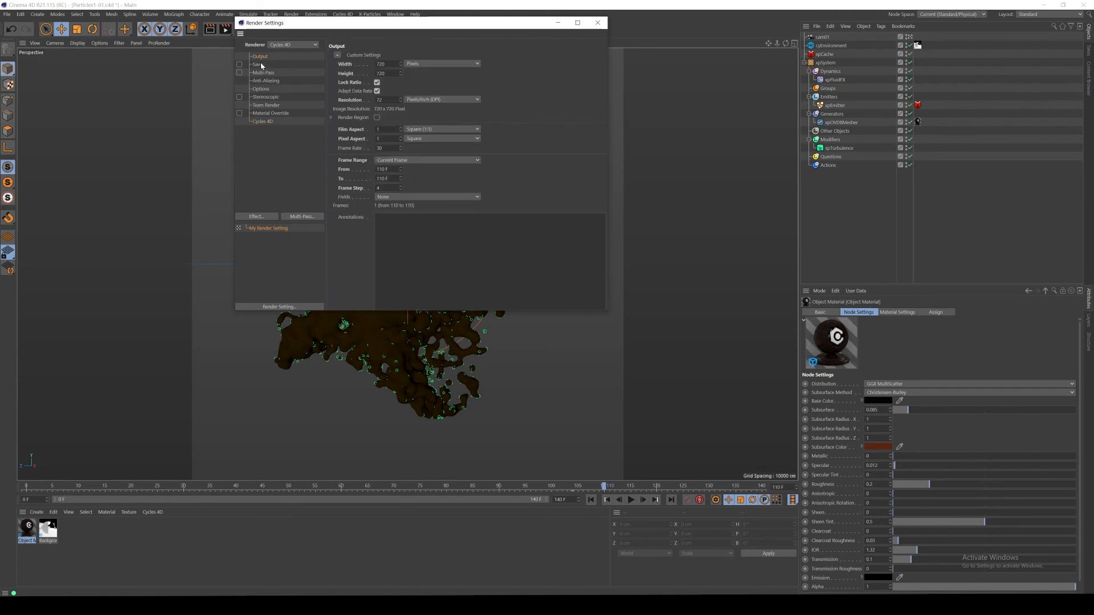
{"action": "left_click", "coordinate": [257, 65]}
{"action": "left_click", "coordinate": [268, 60]}
{"action": "left_click", "coordinate": [382, 169]}
{"action": "type", "text": "0"}
{"action": "key", "text": "Tab"}
{"action": "key", "text": "BackSpace"}
{"action": "left_click", "coordinate": [266, 66]}
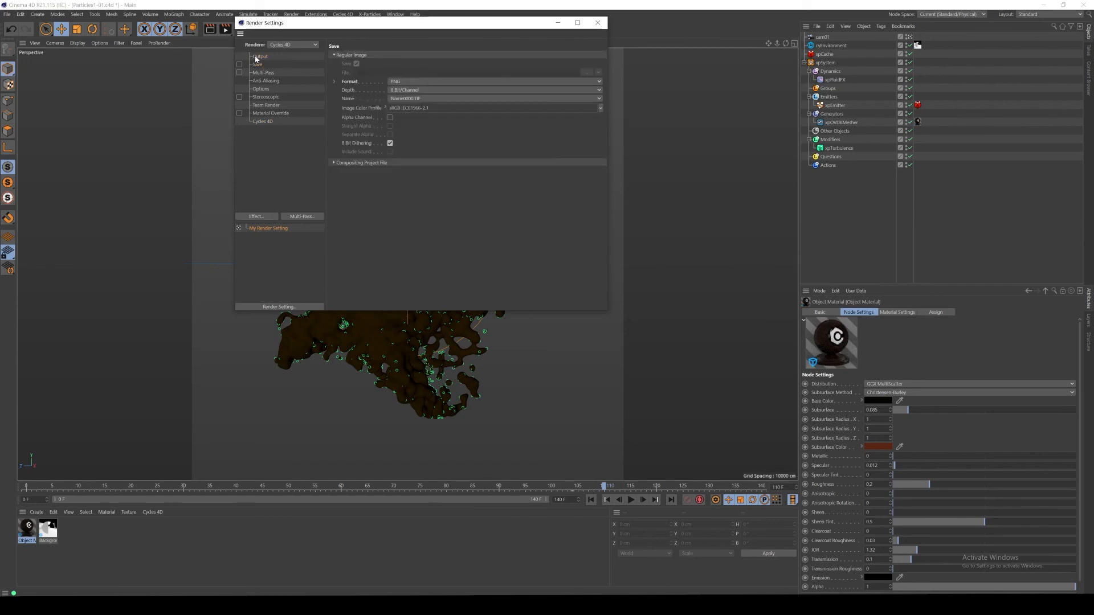
Enable saving the rendered images at 16 Bit/Channel with Alpha Channel and Straight Alpha, and check the cyEnvironment object's ray visibility settings
{"action": "left_click", "coordinate": [257, 57]}
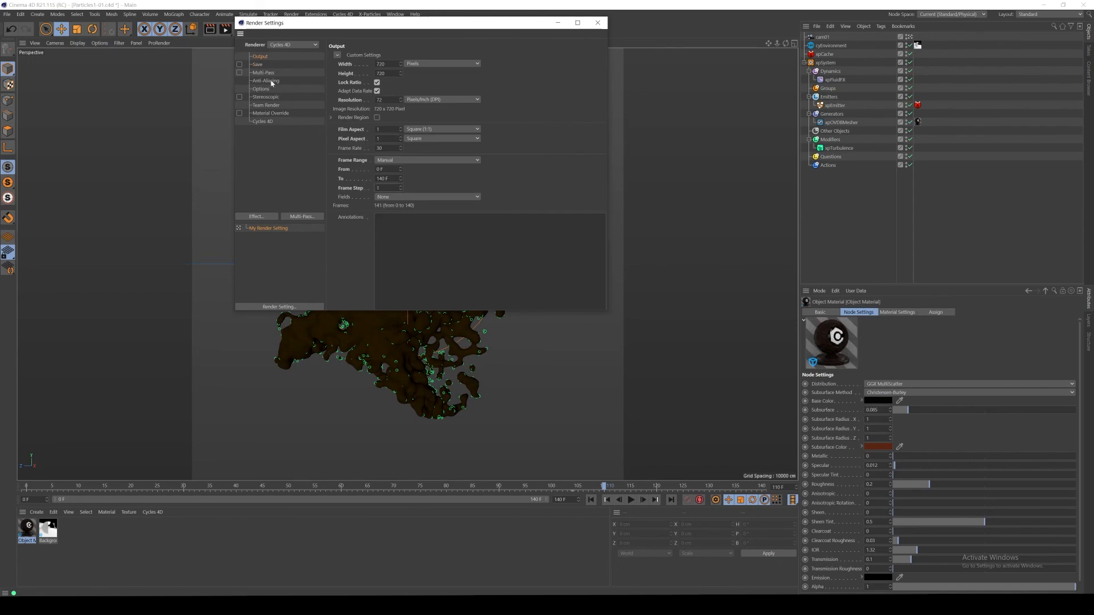
{"action": "left_click", "coordinate": [258, 64]}
{"action": "left_click", "coordinate": [357, 64]}
{"action": "left_click", "coordinate": [422, 90]}
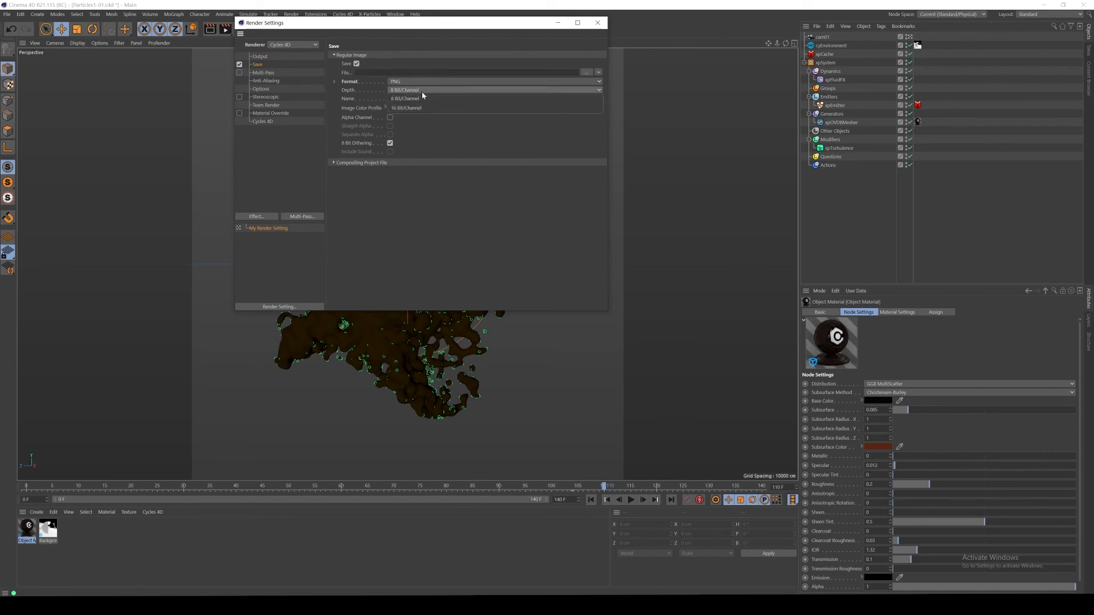
{"action": "left_click", "coordinate": [406, 108]}
{"action": "left_click", "coordinate": [389, 117]}
{"action": "left_click", "coordinate": [390, 126]}
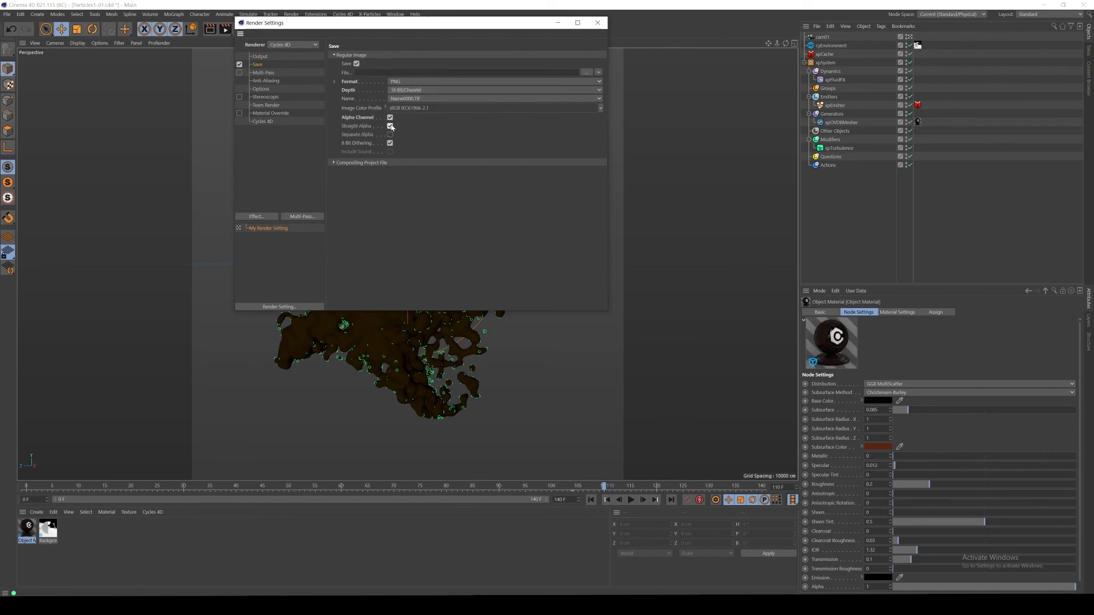
{"action": "left_click", "coordinate": [842, 46]}
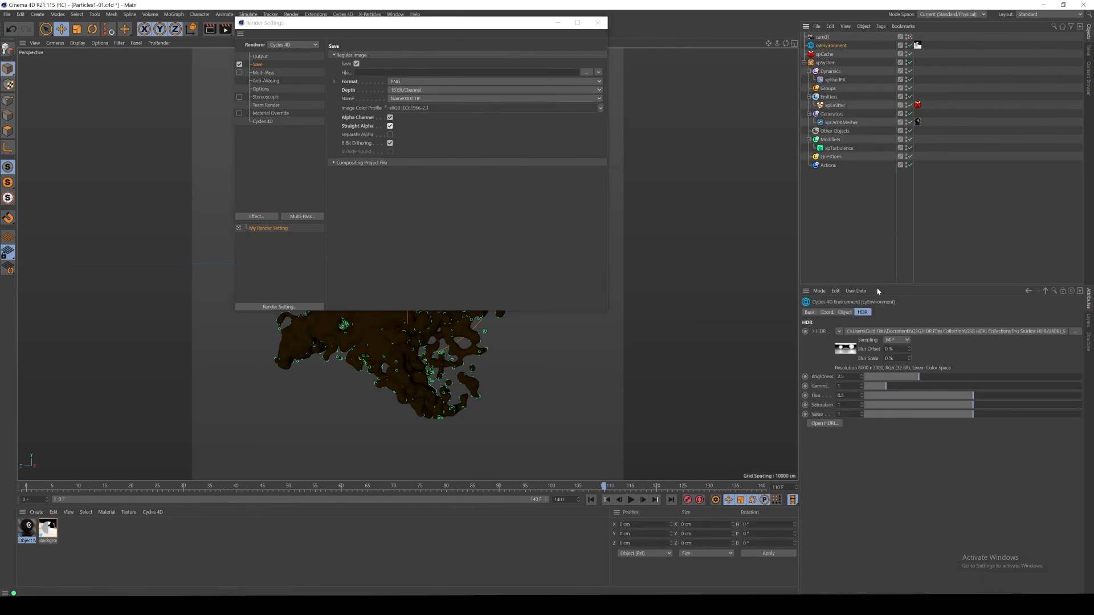
{"action": "left_click", "coordinate": [843, 312]}
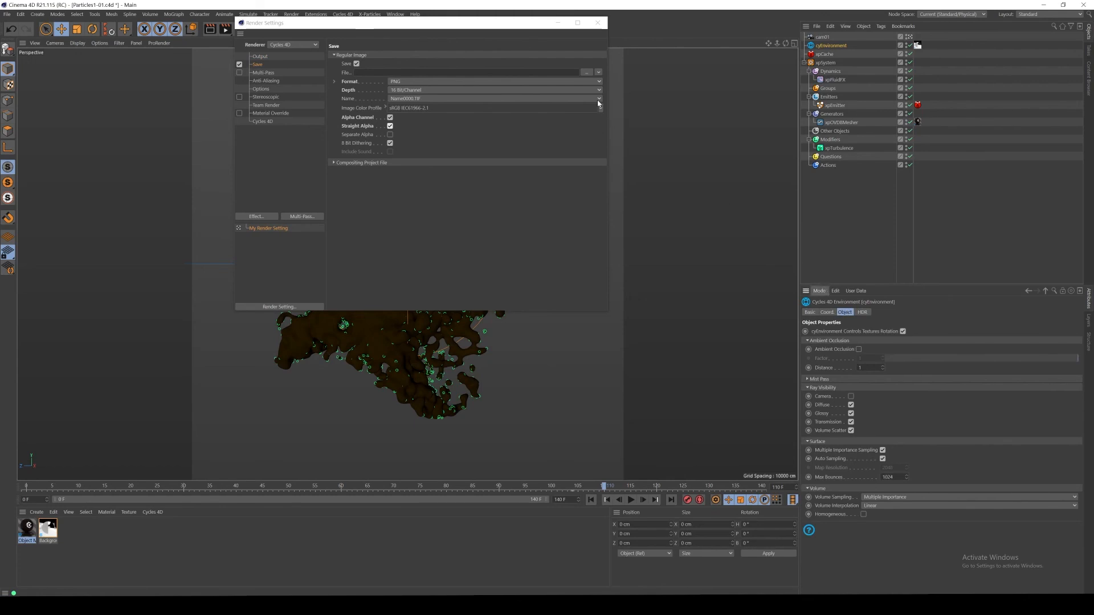
Browse to the zRENDERS-2 folder for the render output file and create a new folder there with a name beginning with PEPS
{"action": "left_click", "coordinate": [586, 73]}
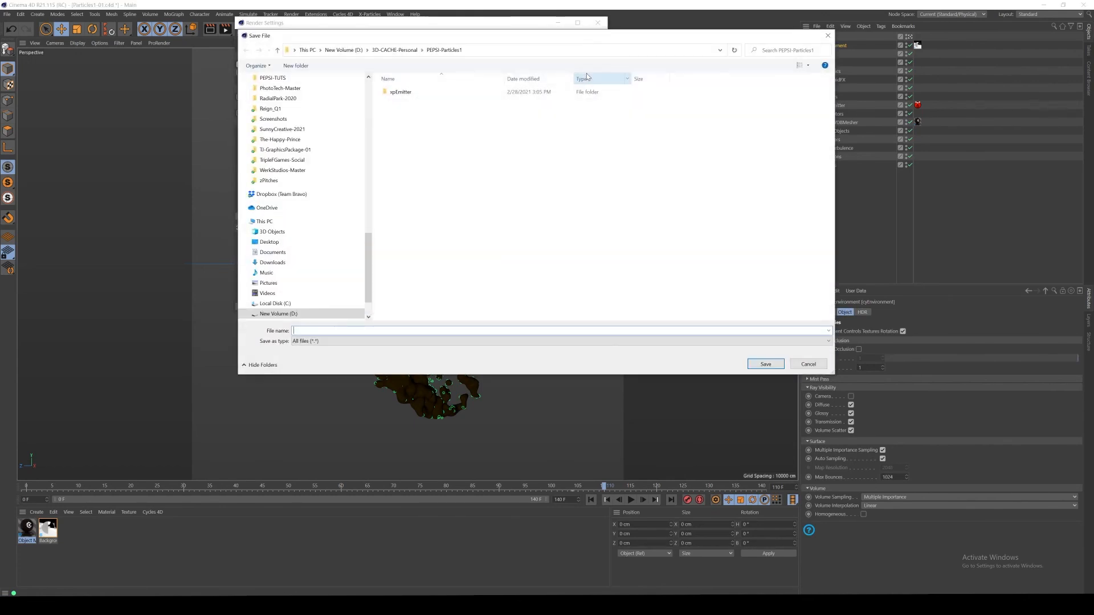
{"action": "scroll", "coordinate": [296, 188], "scroll_direction": "up", "scroll_amount": 7}
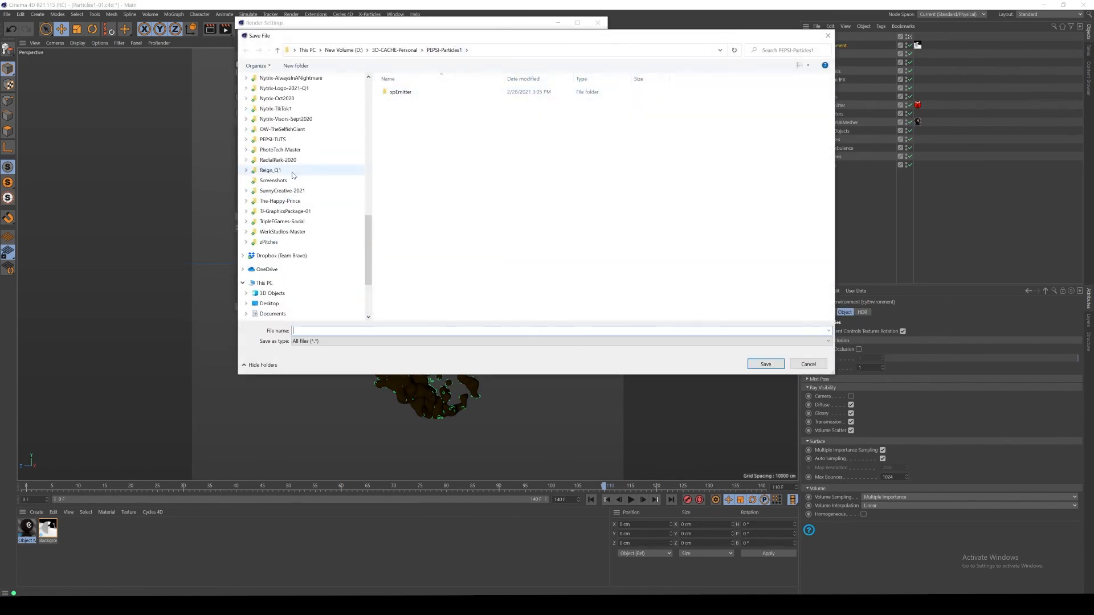
{"action": "scroll", "coordinate": [301, 197], "scroll_direction": "up", "scroll_amount": 10}
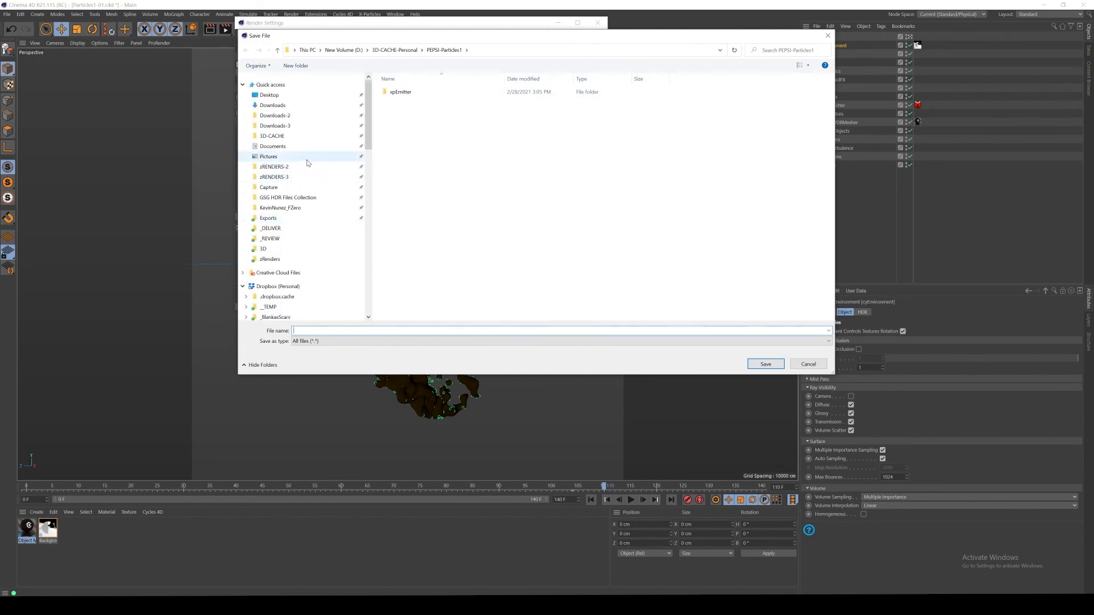
{"action": "left_click", "coordinate": [306, 167]}
{"action": "scroll", "coordinate": [451, 191], "scroll_direction": "down", "scroll_amount": 4}
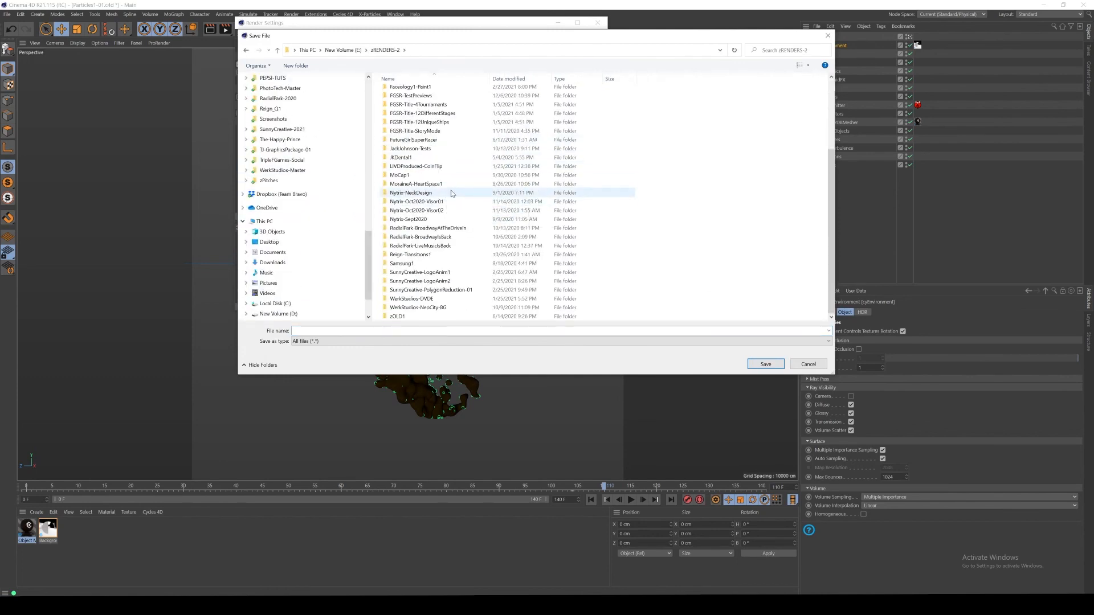
{"action": "left_click", "coordinate": [296, 66]}
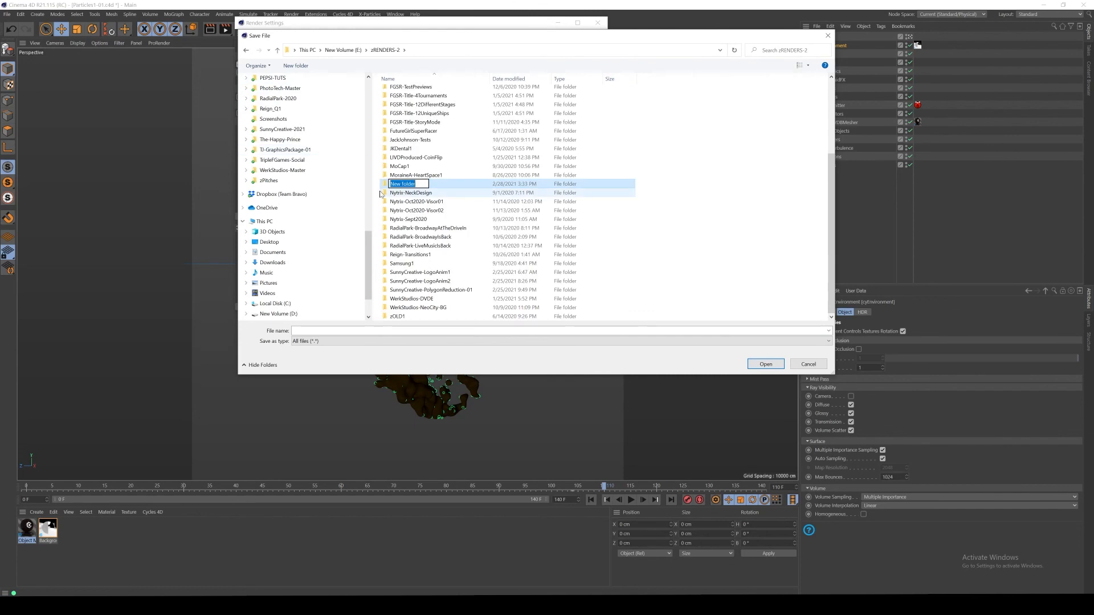
{"action": "type", "text": "PEPS"}
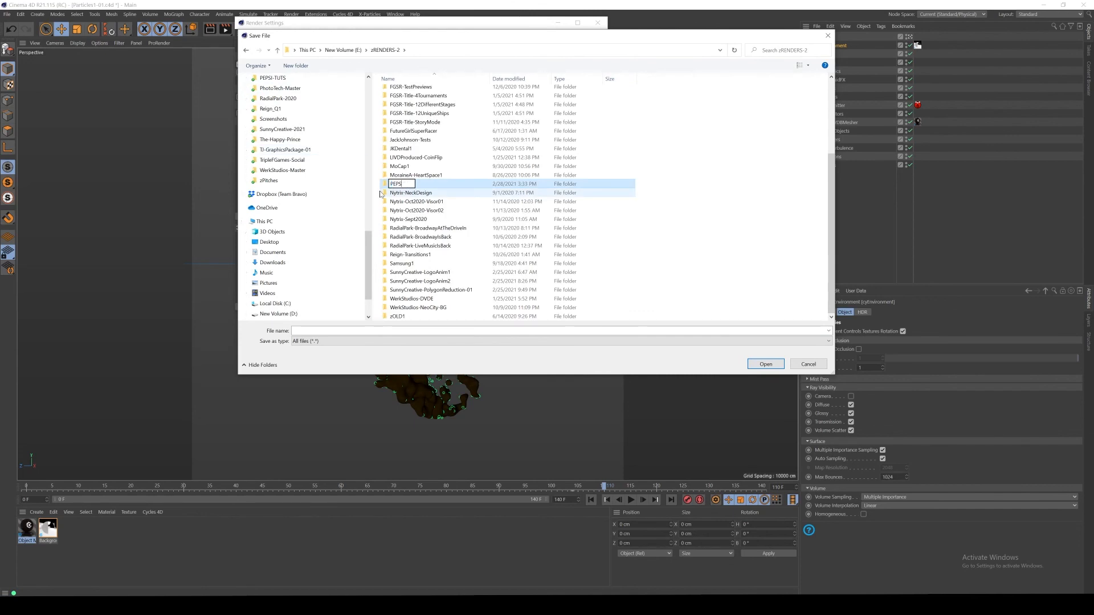